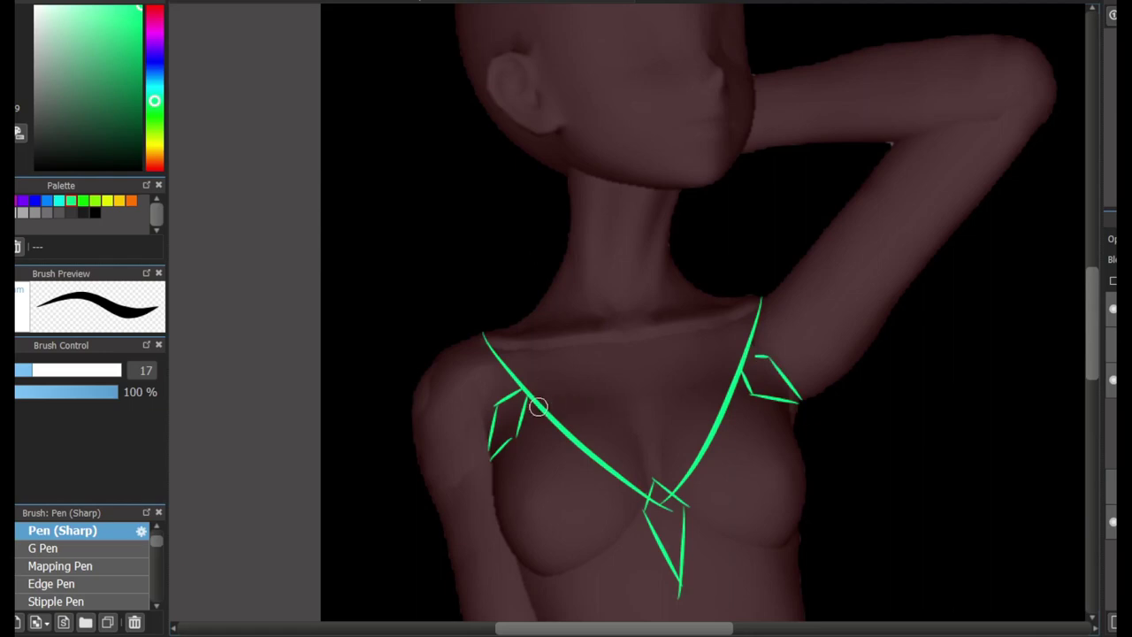
Outline the left cup of the dress and sketch a long curved hair lock along the far side of the face.
scroll(995, 260, "down", 5)
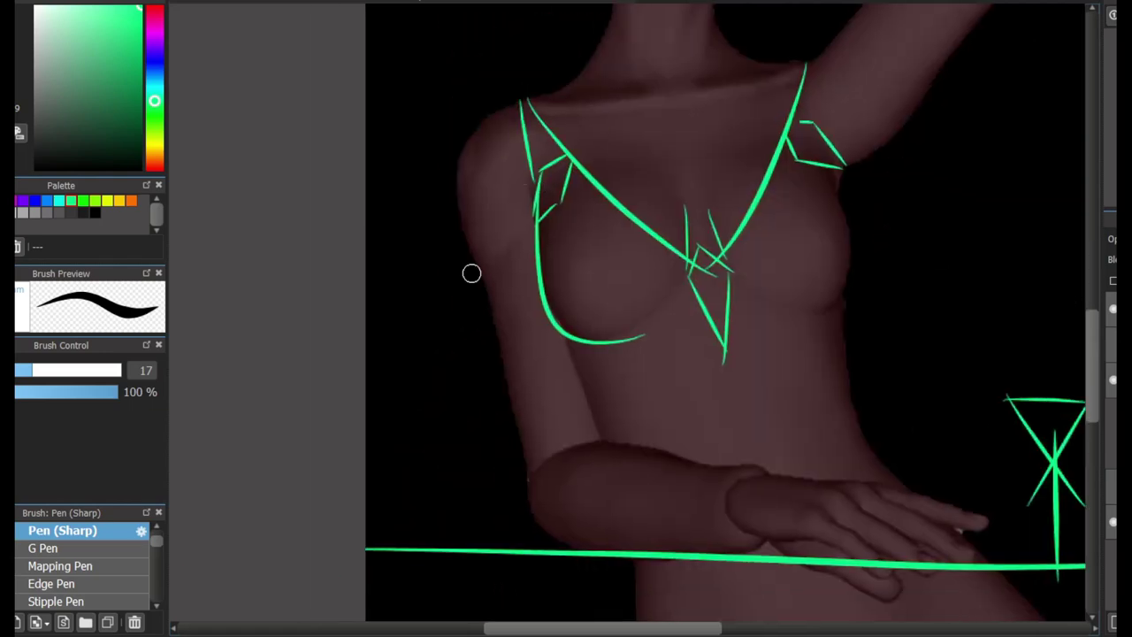
scroll(798, 321, "up", 8)
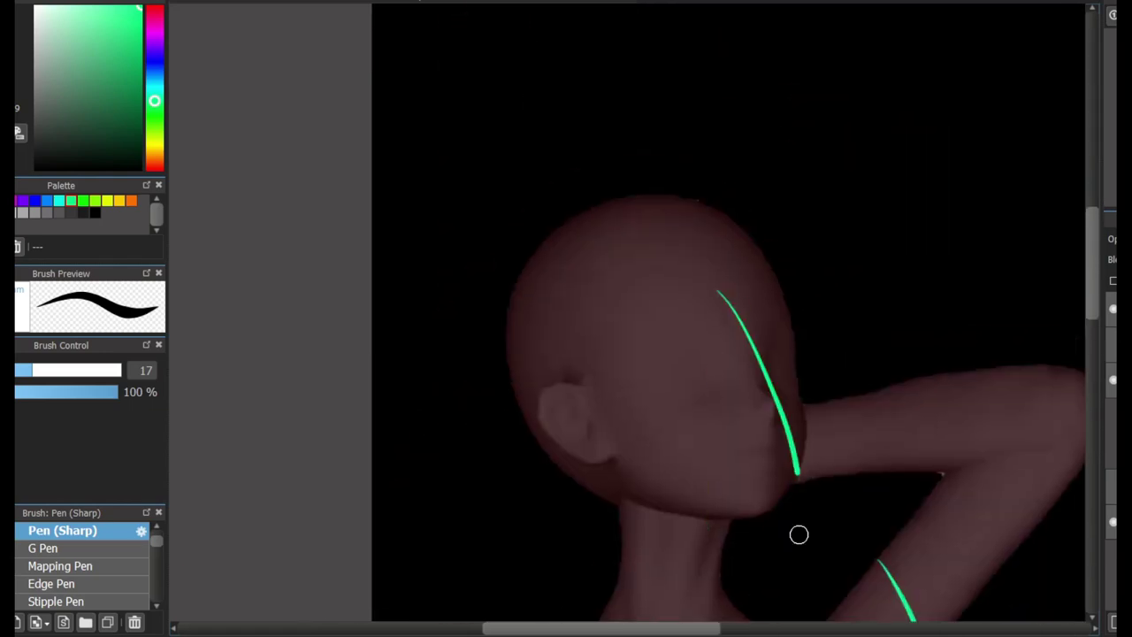
left_click_drag(799, 529, 751, 189)
Sketch the near eye with a curved upper lash line, an oval pupil and an arched lid crease above it.
left_click_drag(638, 357, 633, 390)
scroll(647, 390, "up", 3)
left_click_drag(588, 316, 720, 334)
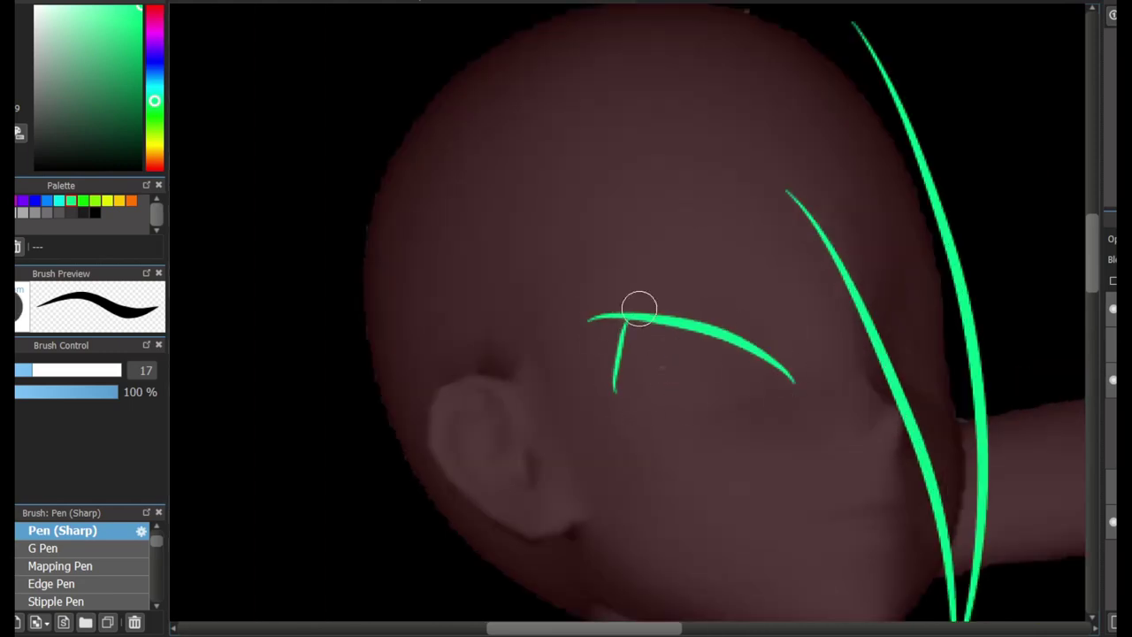
left_click_drag(652, 329, 748, 319)
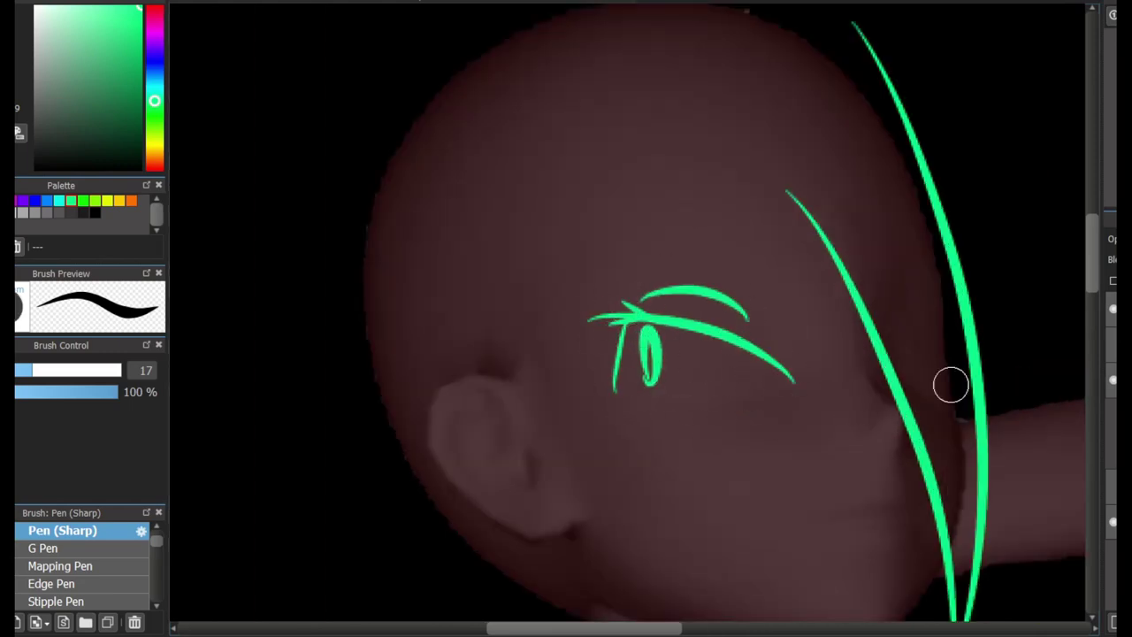
Sketch the nose and mouth, and draw the fringe line across the forehead with its side edge above the ear.
left_click_drag(511, 240, 523, 392)
left_click_drag(512, 241, 681, 177)
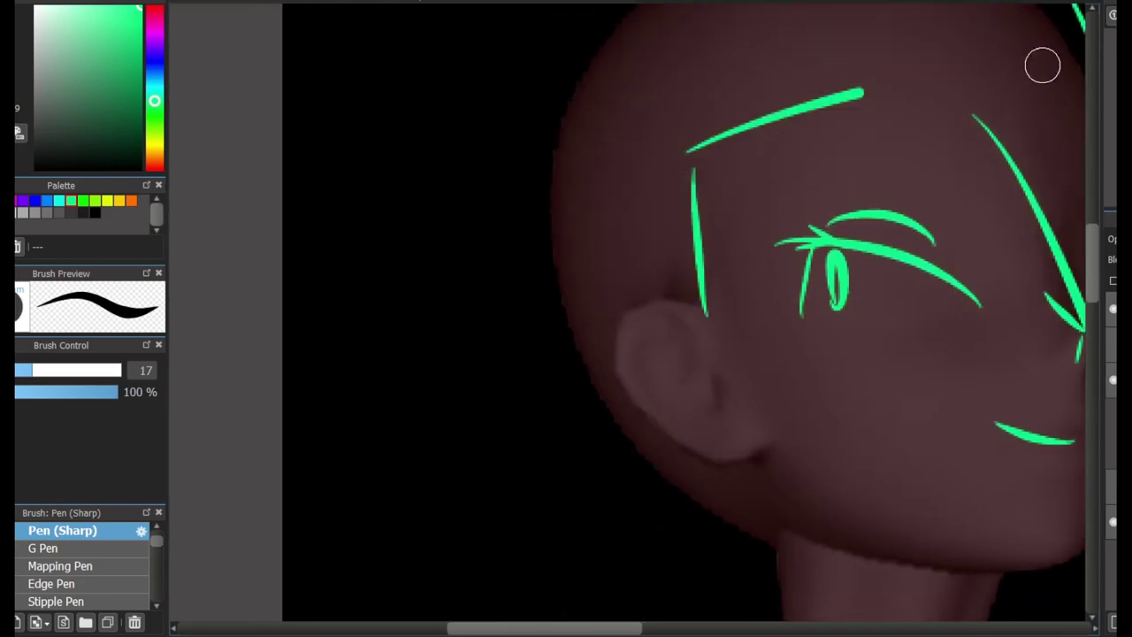
key("ctrl+z")
left_click_drag(501, 245, 925, 177)
Sketch the outer edges of the dress straps over both shoulders.
scroll(475, 305, "down", 5)
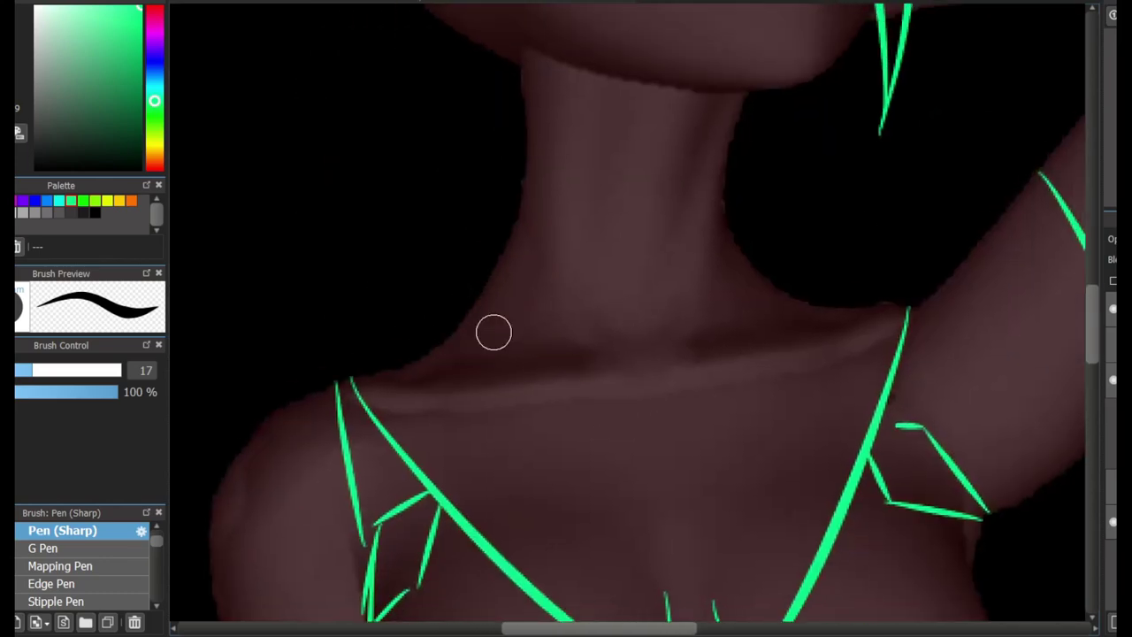
scroll(494, 331, "down", 5)
scroll(380, 354, "up", 5)
key("ctrl+z")
left_click_drag(482, 325, 834, 266)
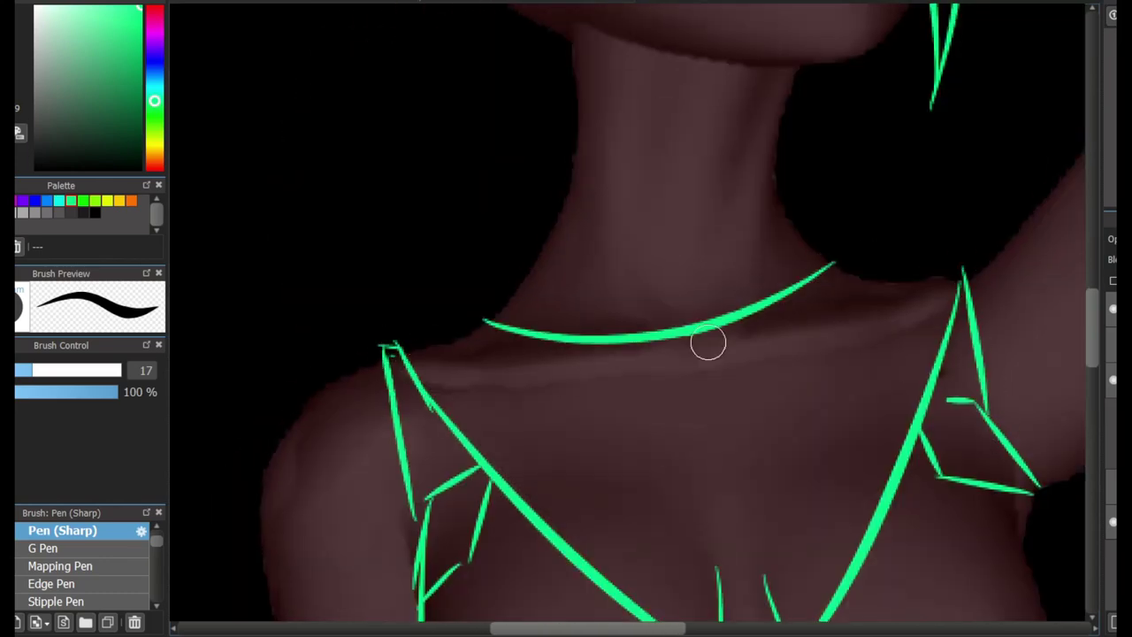
key("ctrl+z")
mouse_move(425, 352)
left_mouse_down()
mouse_move(701, 384)
mouse_move(718, 354)
left_mouse_up()
key("ctrl+z")
Sketch both collarbones as nearly horizontal lines with short diagonal strokes at their inner ends.
left_click_drag(710, 384, 747, 332)
left_click_drag(662, 393, 633, 349)
mouse_move(422, 350)
left_mouse_down()
mouse_move(672, 347)
mouse_move(929, 306)
left_mouse_up()
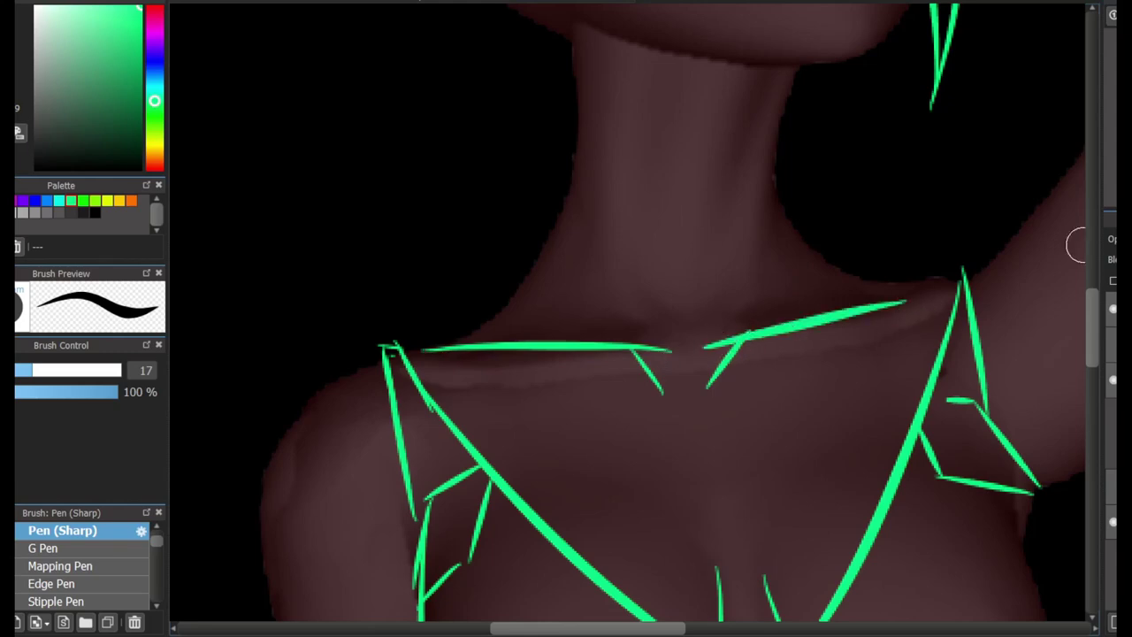
Sketch the ear and the hair outline over the crown, including a swept fringe and long side strands.
scroll(619, 336, "up", 8)
scroll(539, 271, "left", 3)
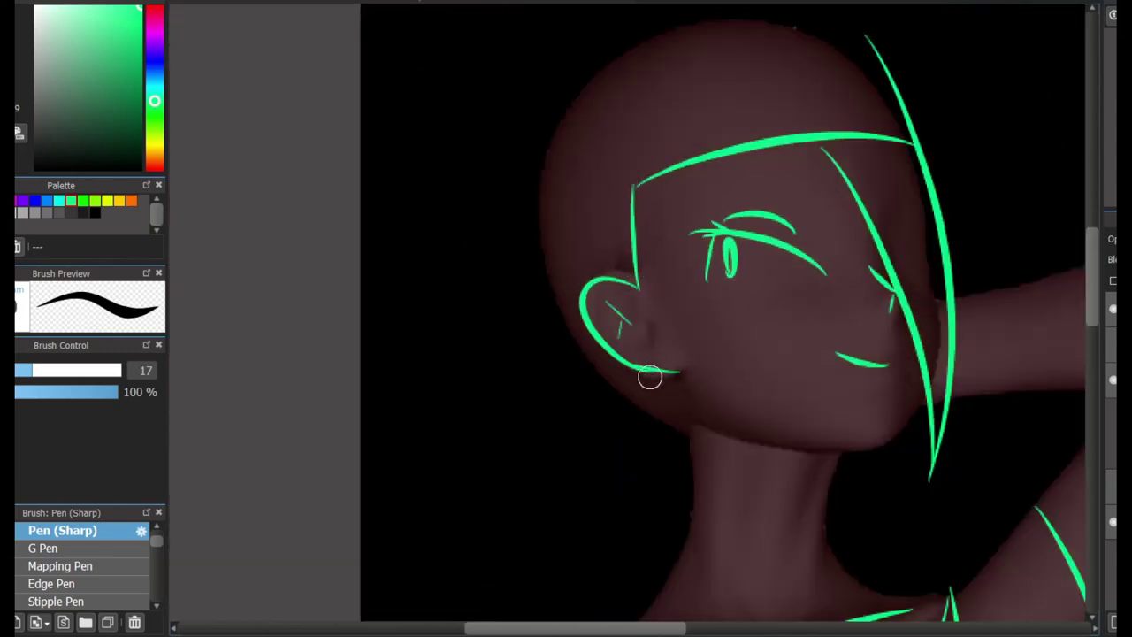
left_click_drag(650, 378, 818, 191)
mouse_move(706, 36)
left_mouse_down()
mouse_move(663, 285)
mouse_move(999, 219)
left_mouse_up()
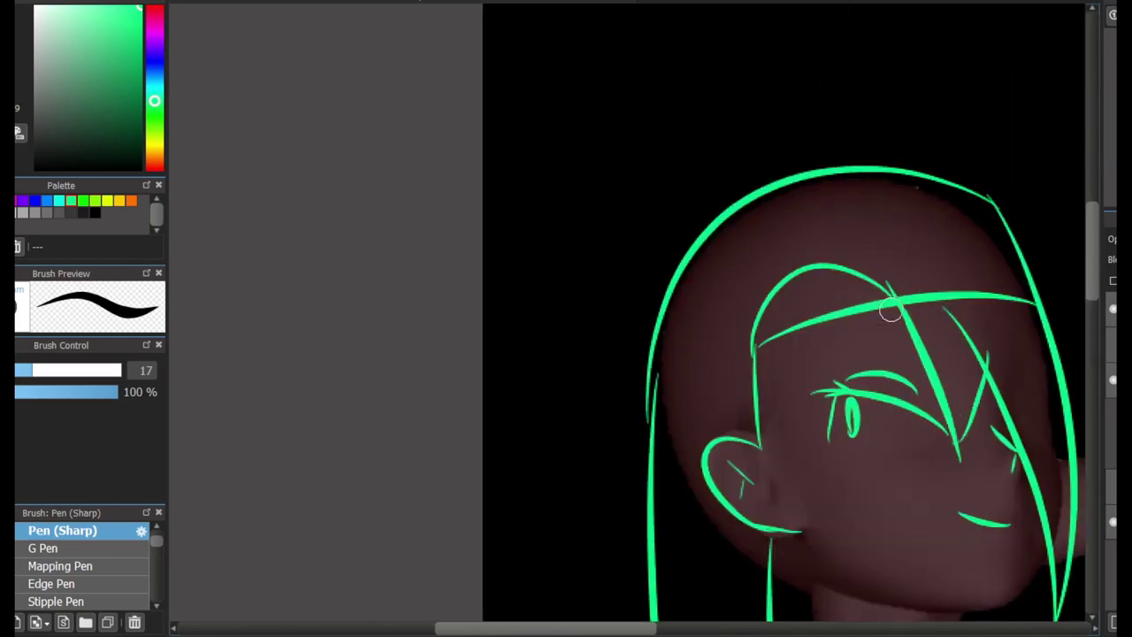
Sketch a curved contour above each side of the bust and the band edges across both upper arms.
scroll(728, 364, "down", 10)
scroll(743, 389, "left", 3)
scroll(768, 423, "right", 1)
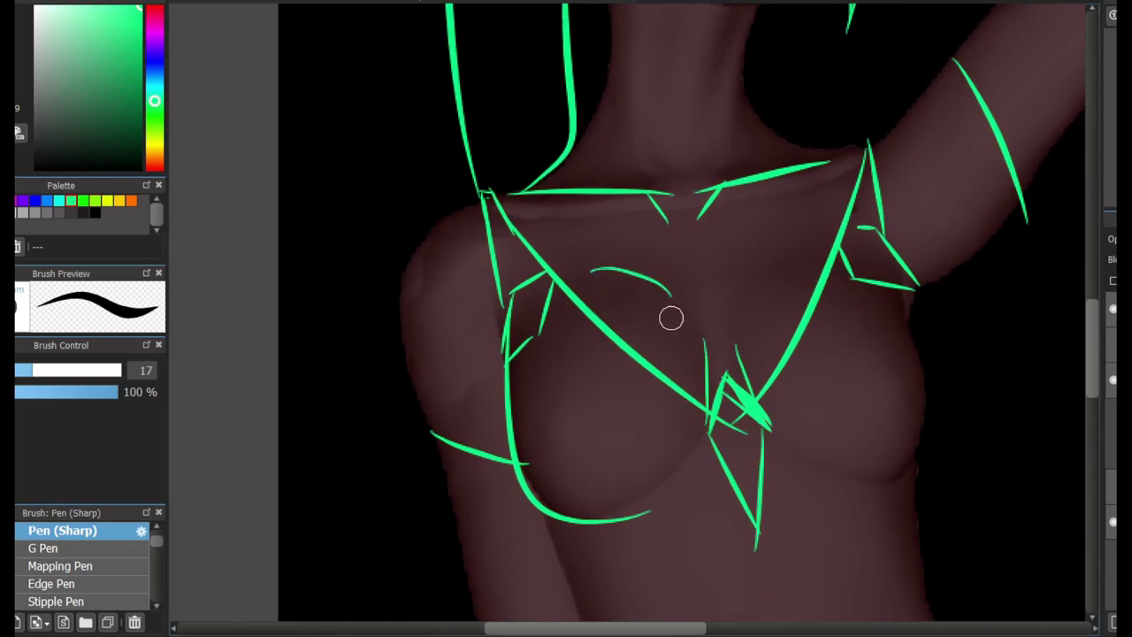
key("ctrl+z")
left_click_drag(884, 389, 983, 240)
key("ctrl+z")
left_click_drag(586, 270, 683, 308)
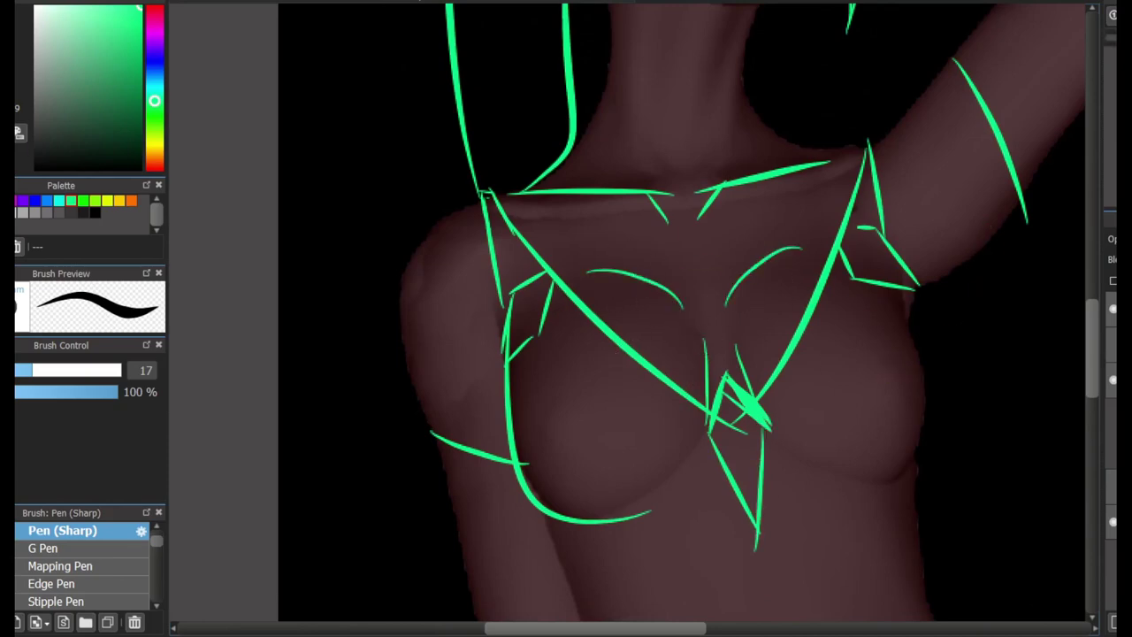
scroll(632, 322, "up", 6)
left_click_drag(560, 325, 762, 324)
key("ctrl+z")
scroll(645, 324, "up", 6)
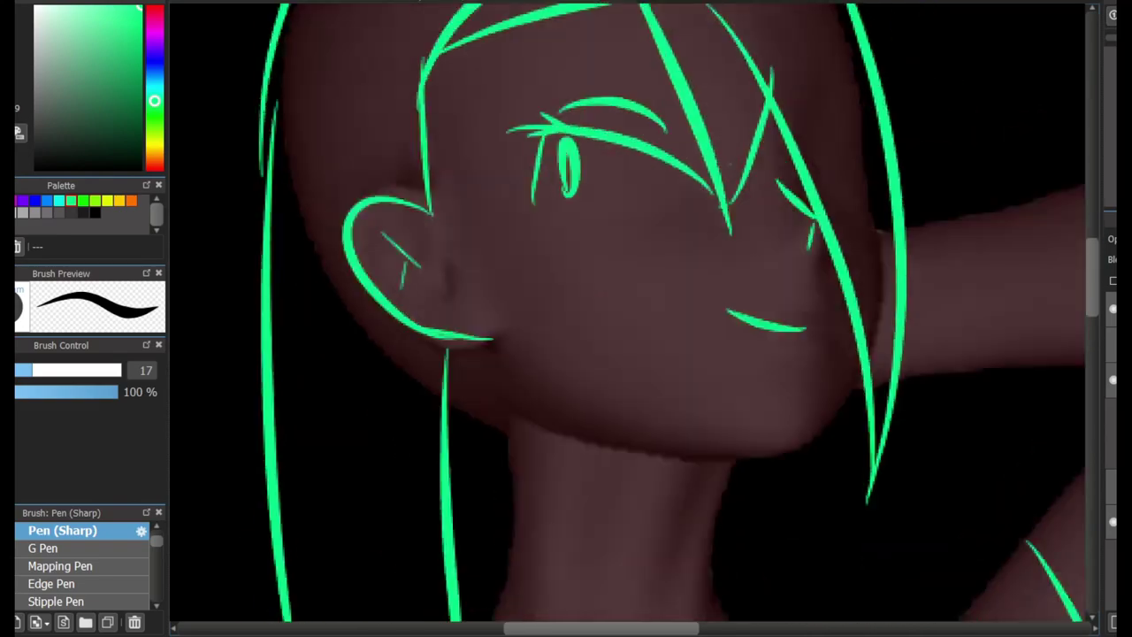
Sketch a wide bracelet around the wrist and a pointed ring with a central gem on the resting hand.
scroll(619, 319, "down", 15)
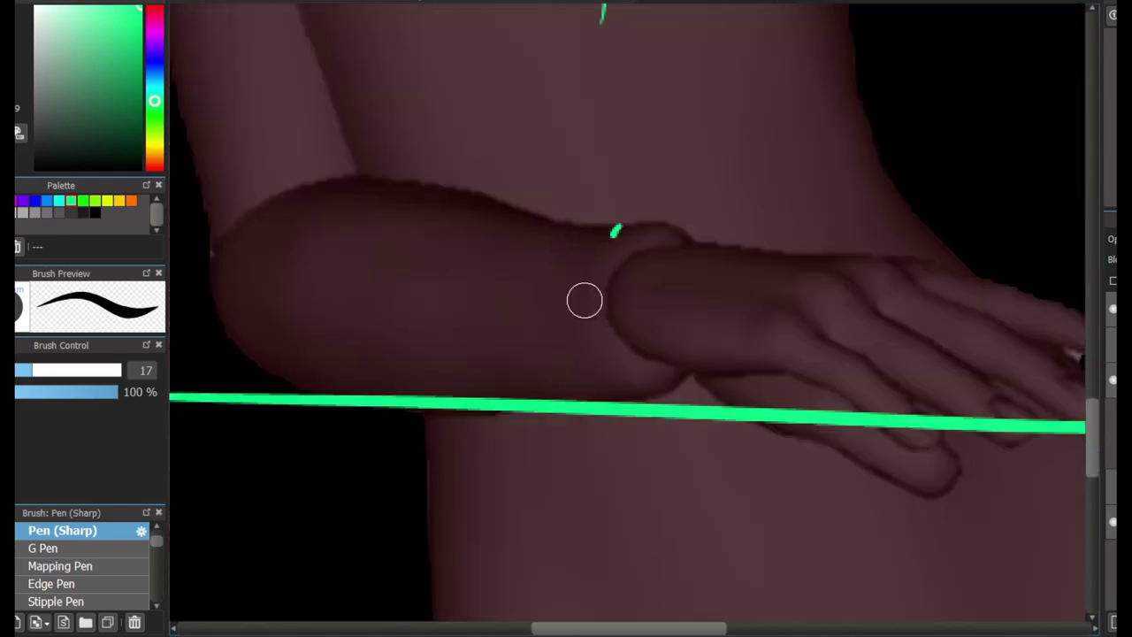
left_click_drag(618, 223, 624, 398)
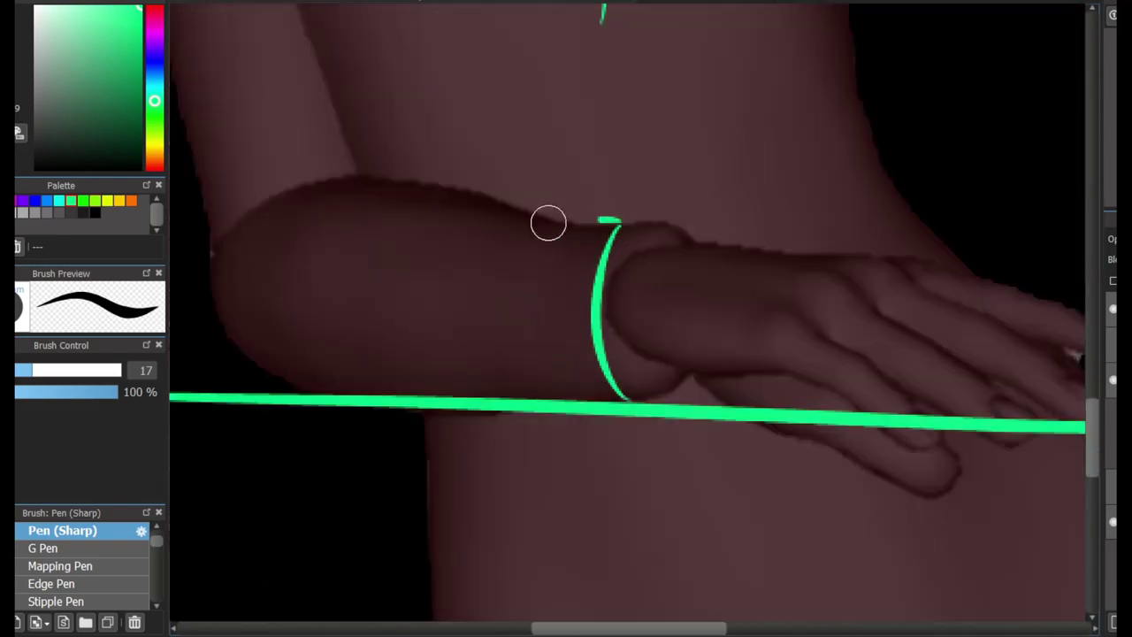
left_click_drag(779, 318, 801, 341)
scroll(952, 309, "right", 3)
scroll(904, 427, "right", 3)
Add a slanted base line to the stemmed glass and outline the right cup of the dress.
left_click_drag(884, 133, 905, 427)
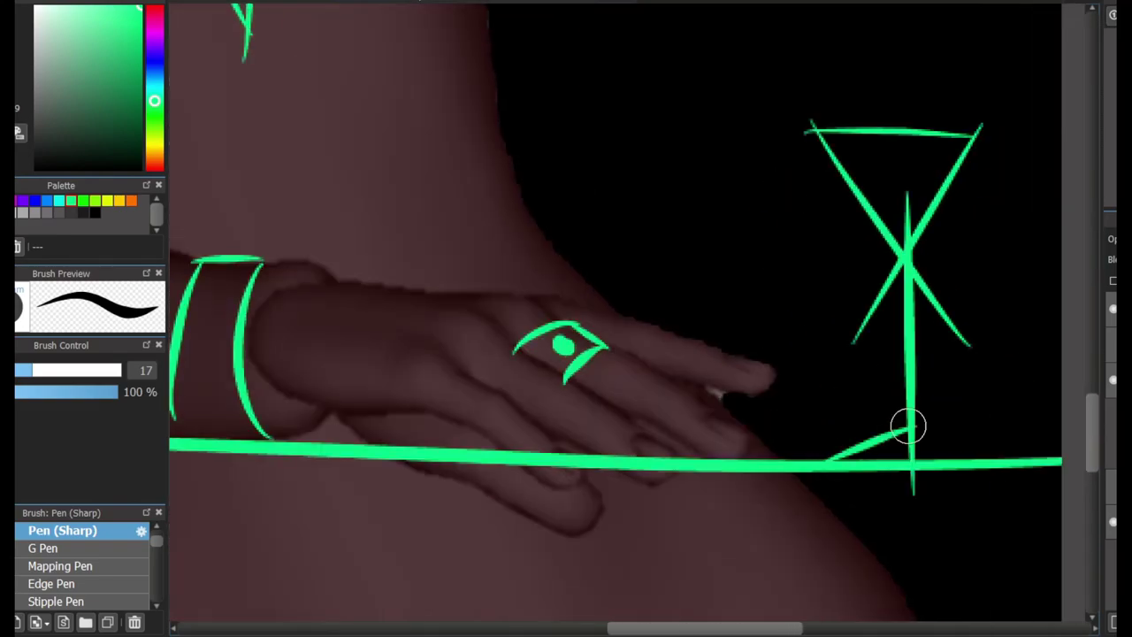
scroll(905, 427, "up", 6)
left_click_drag(765, 84, 780, 391)
Add the crossing stroke that completes the X-shaped mark inside the ear.
scroll(675, 378, "up", 10)
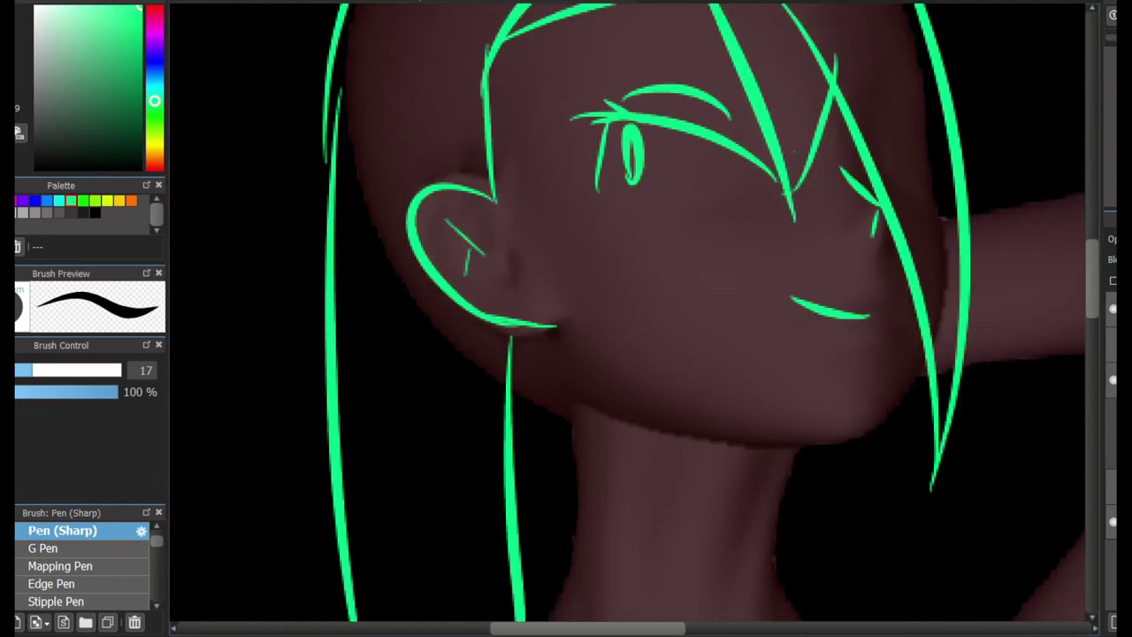
scroll(531, 283, "left", 2)
left_click_drag(503, 204, 490, 262)
scroll(909, 263, "up", 3)
scroll(908, 263, "left", 2)
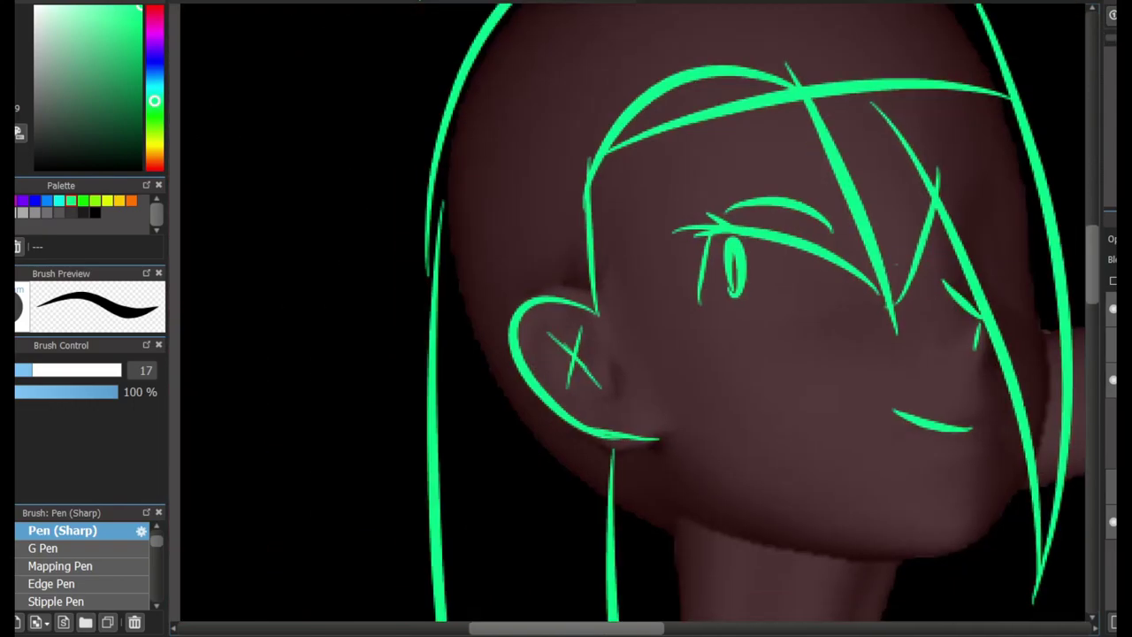
Sketch a choker around the neck with a heart-shaped pendant at the front.
scroll(908, 263, "down", 4)
scroll(908, 263, "right", 3)
scroll(724, 382, "down", 5)
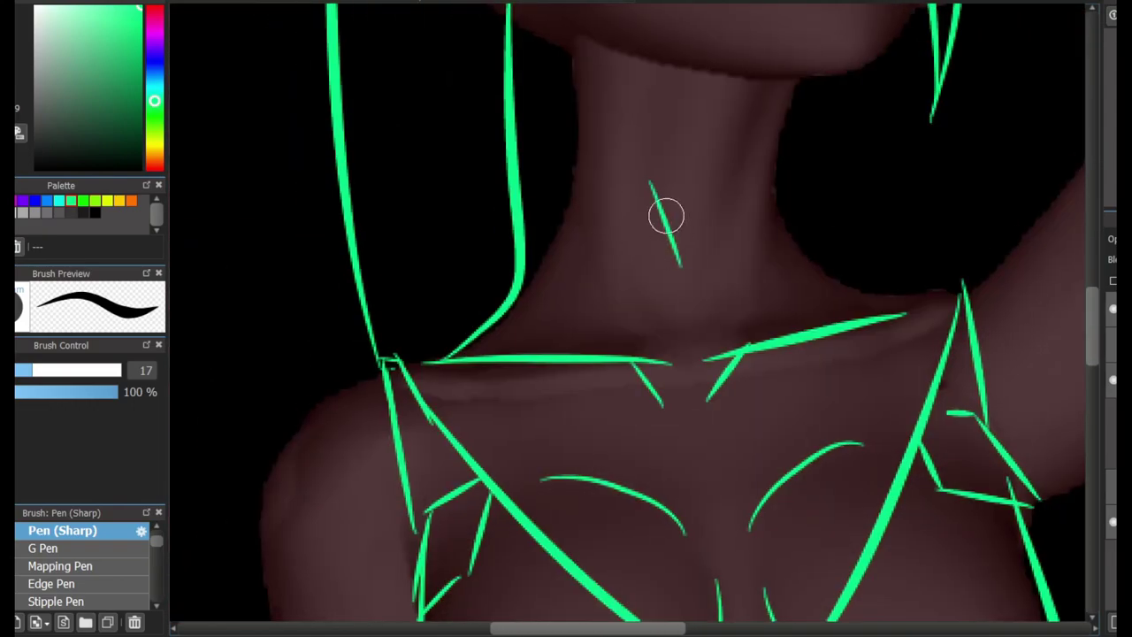
left_click_drag(665, 287, 628, 168)
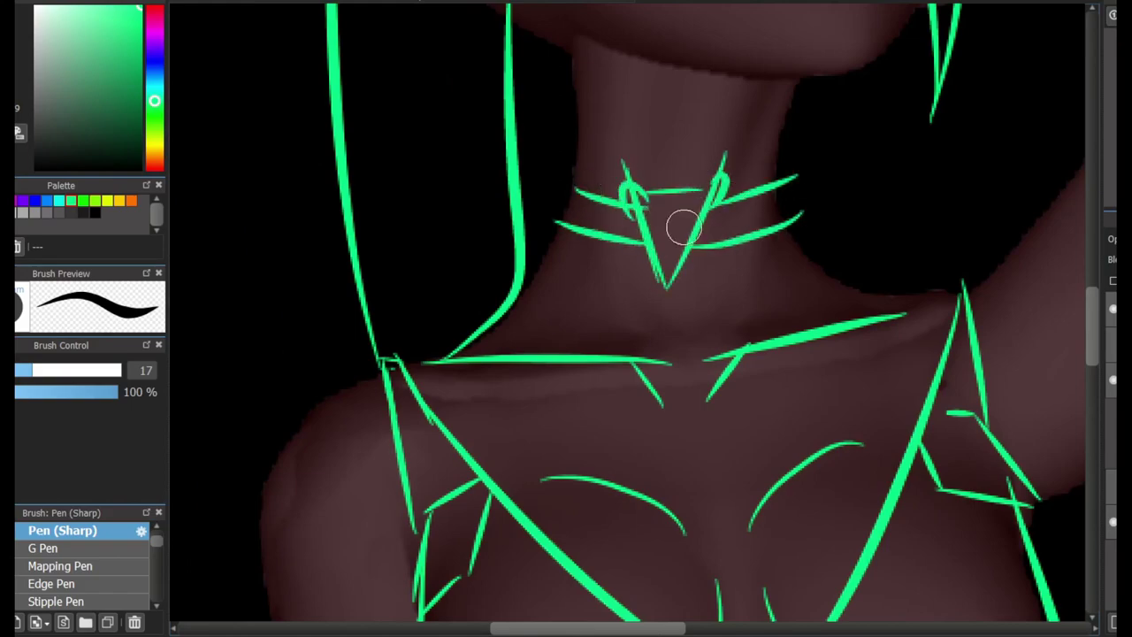
key("ctrl+z")
key("ctrl+z")
key("ctrl+z")
key("ctrl+z")
key("ctrl+z")
key("ctrl+z")
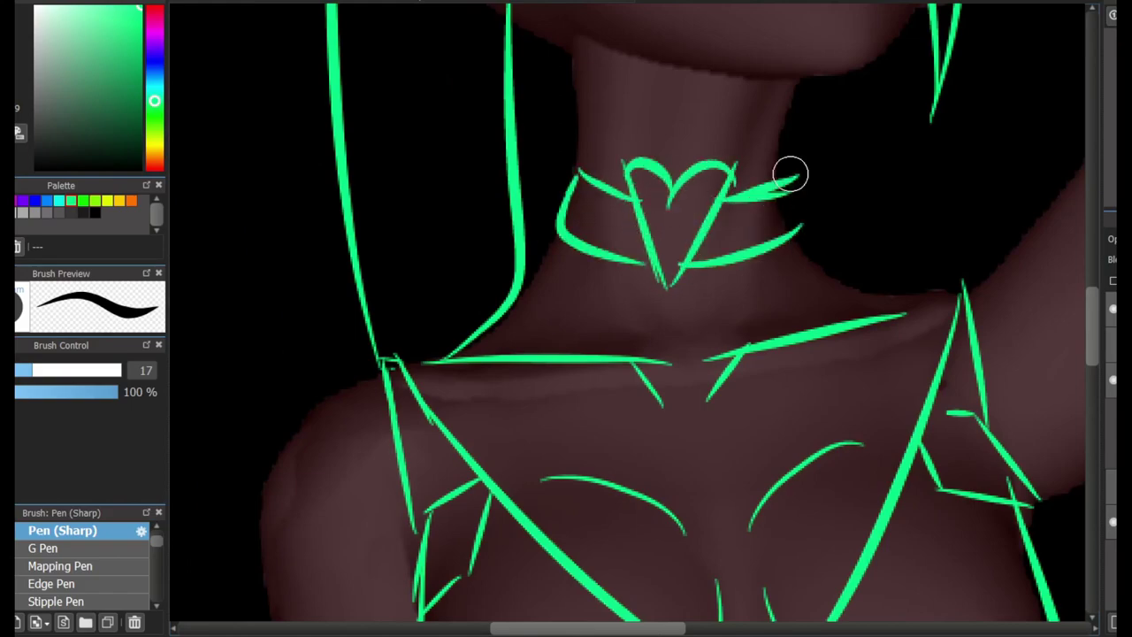
Sketch a tapered hair lock falling in front of the ear toward the jaw.
scroll(1058, 220, "down", 3)
scroll(764, 393, "up", 3)
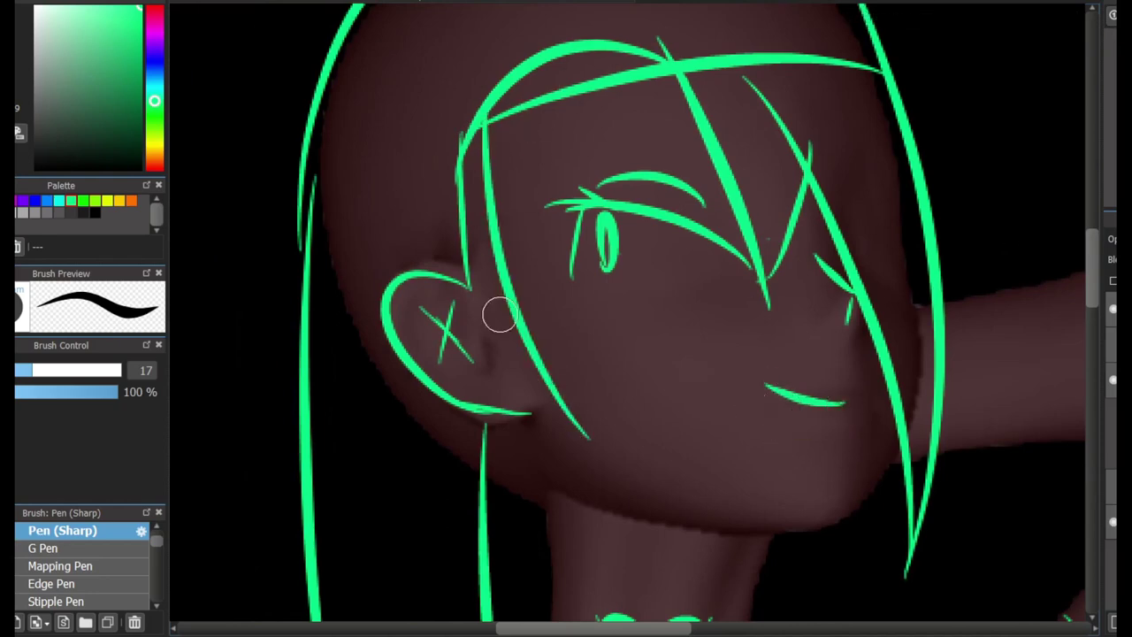
left_click_drag(576, 131, 615, 450)
Redraw the swept fringe in blue with higher arcs over the forehead, and erase part of the green arc beneath.
left_click(47, 200)
left_click_drag(730, 386, 523, 464)
left_click_drag(458, 399, 478, 485)
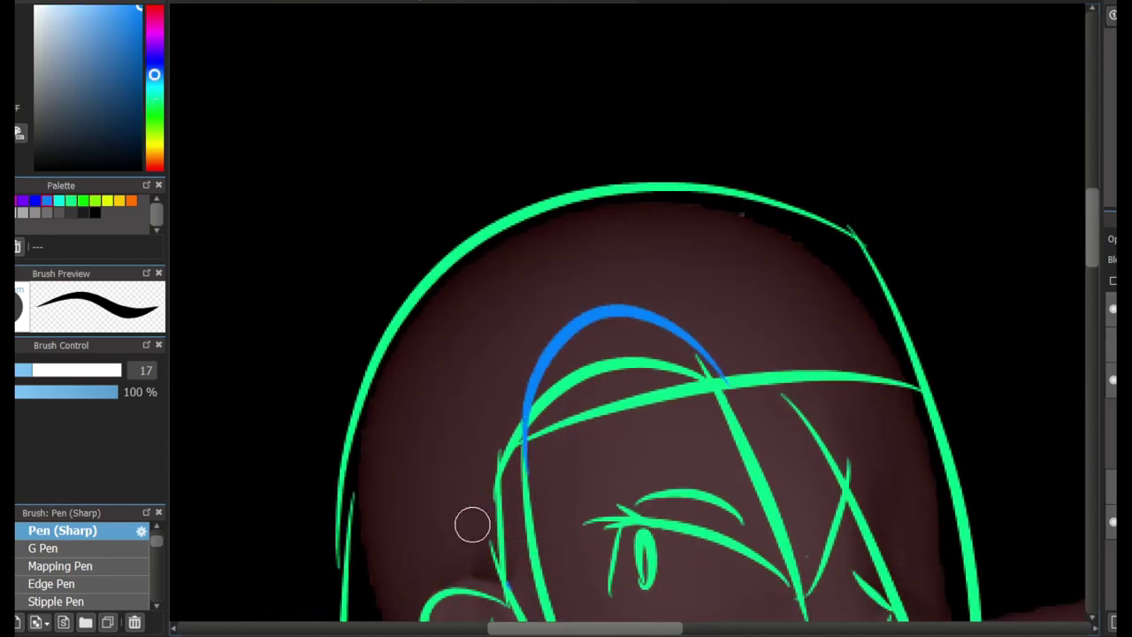
left_click_drag(473, 524, 637, 267)
left_click_drag(849, 566, 631, 305)
left_click_drag(500, 90, 582, 349)
key("e")
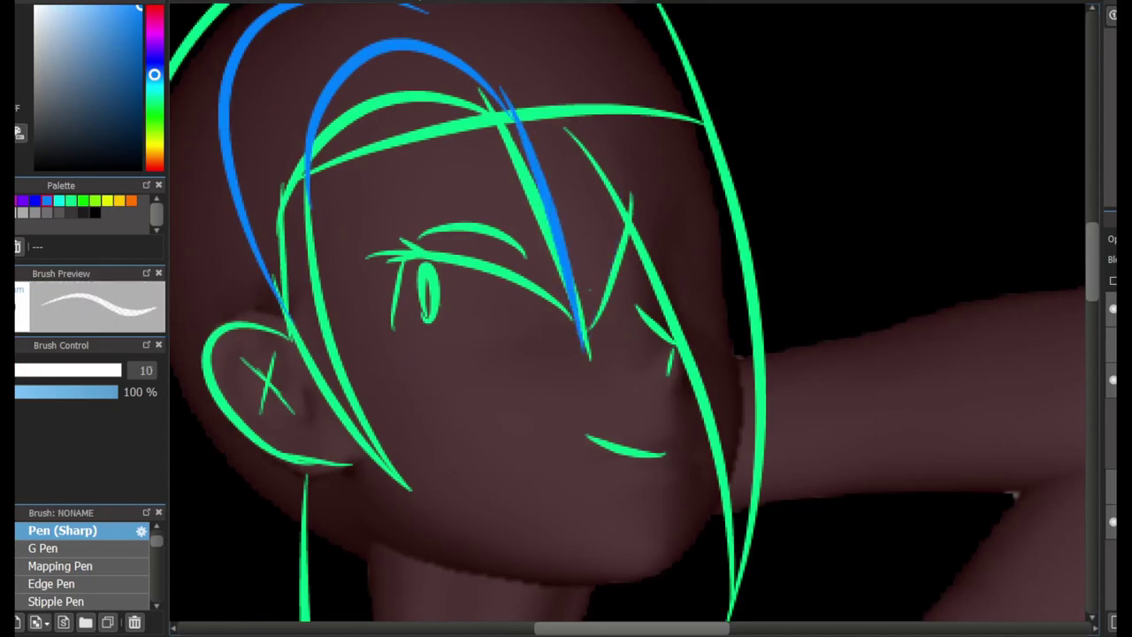
Sketch a pointed blue loop at the top of the dress strap on each shoulder.
scroll(716, 238, "down", 10)
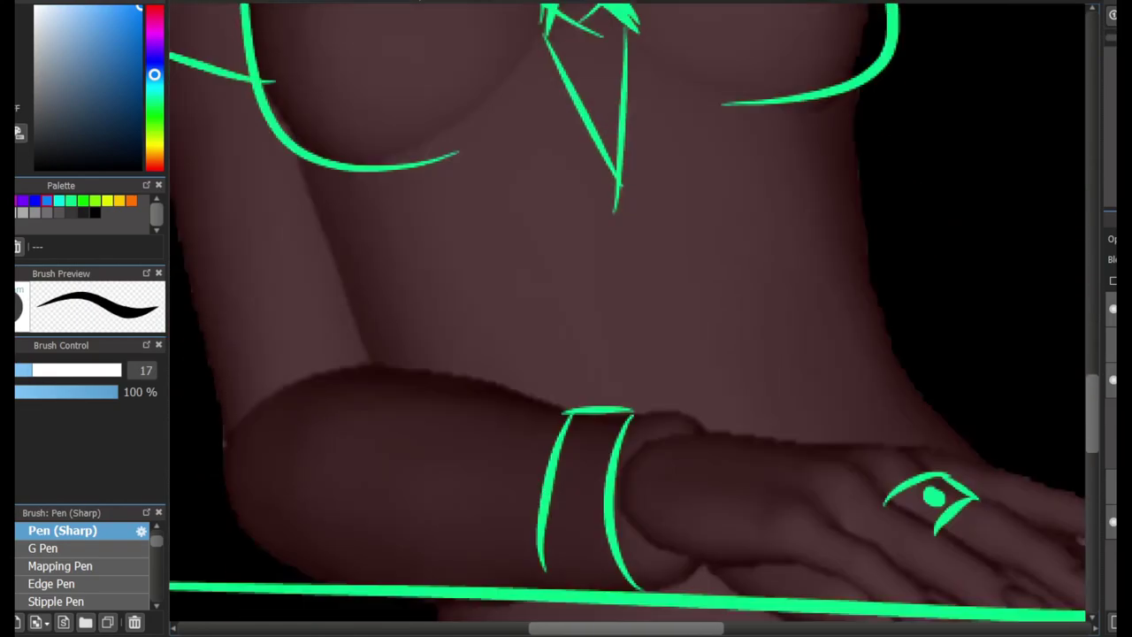
scroll(715, 238, "up", 5)
scroll(715, 238, "down", 3)
scroll(627, 318, "right", 2)
left_click_drag(794, 138, 860, 68)
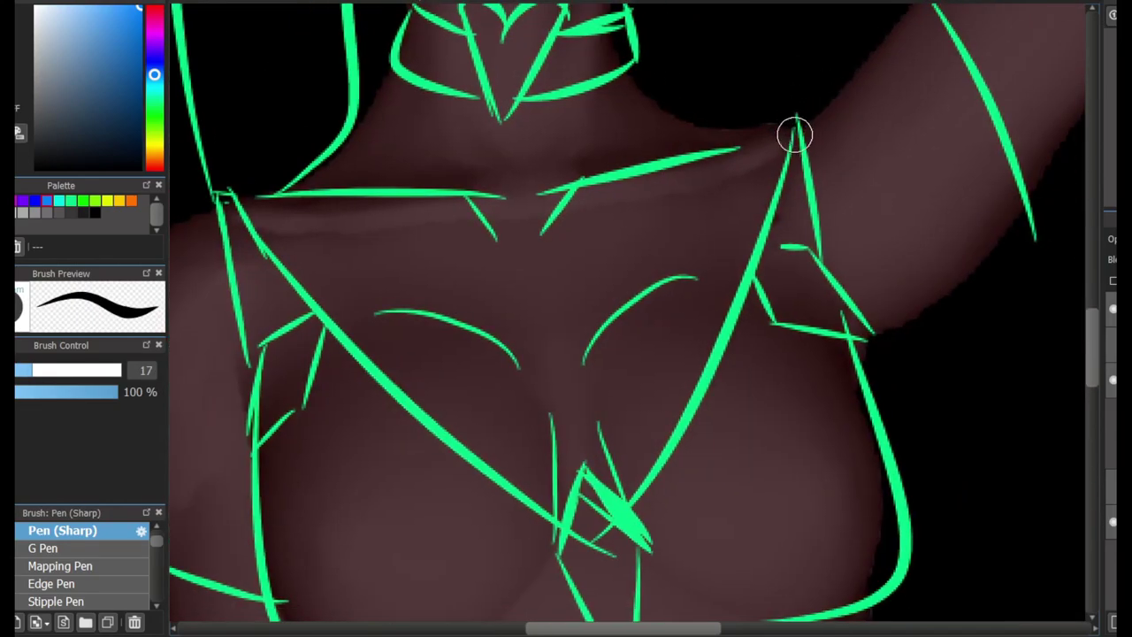
scroll(734, 164, "left", 6)
left_click_drag(393, 189, 355, 232)
Add blue hair strands on both sides of the neck and a small blue beauty mark below the eye.
scroll(404, 204, "up", 10)
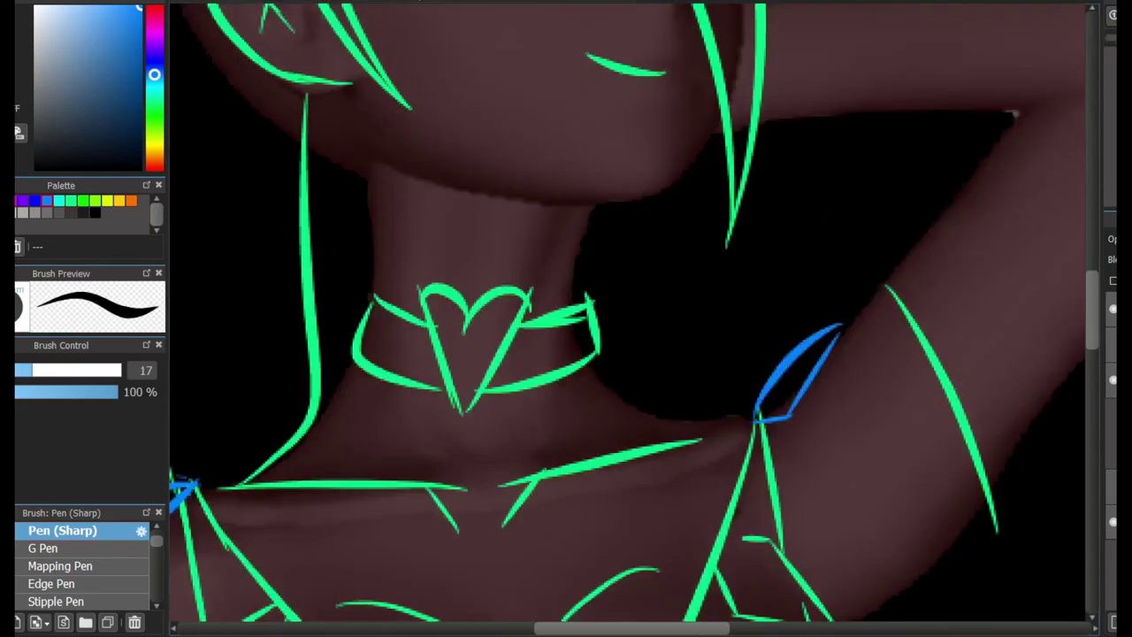
left_click(600, 300)
scroll(1073, 199, "down", 8)
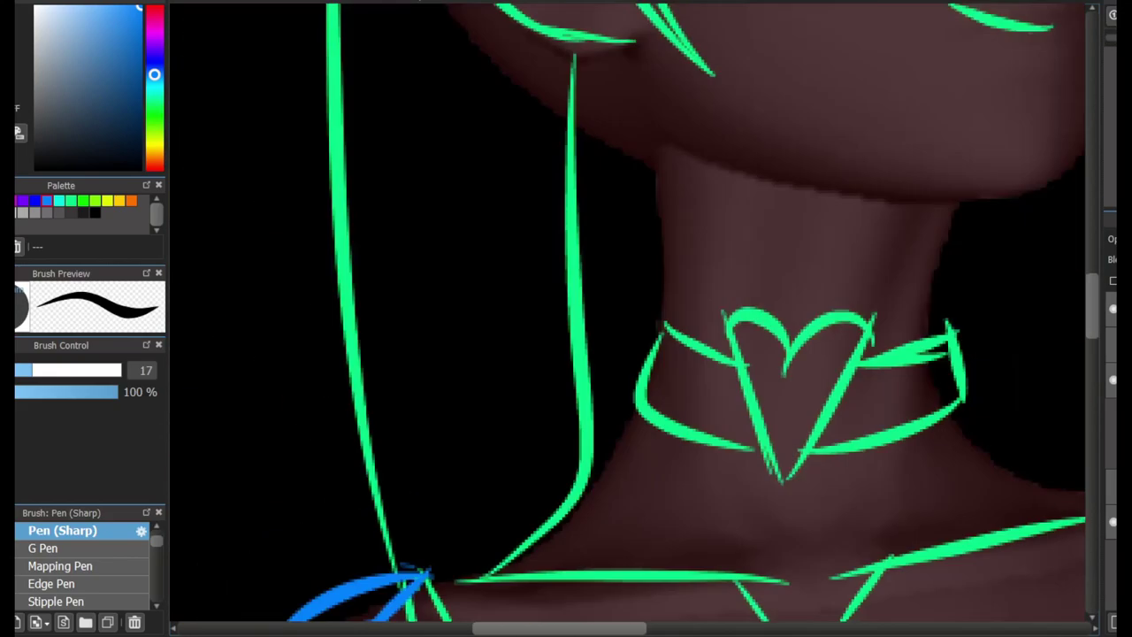
scroll(1073, 199, "left", 2)
scroll(757, 393, "up", 5)
scroll(631, 260, "down", 5)
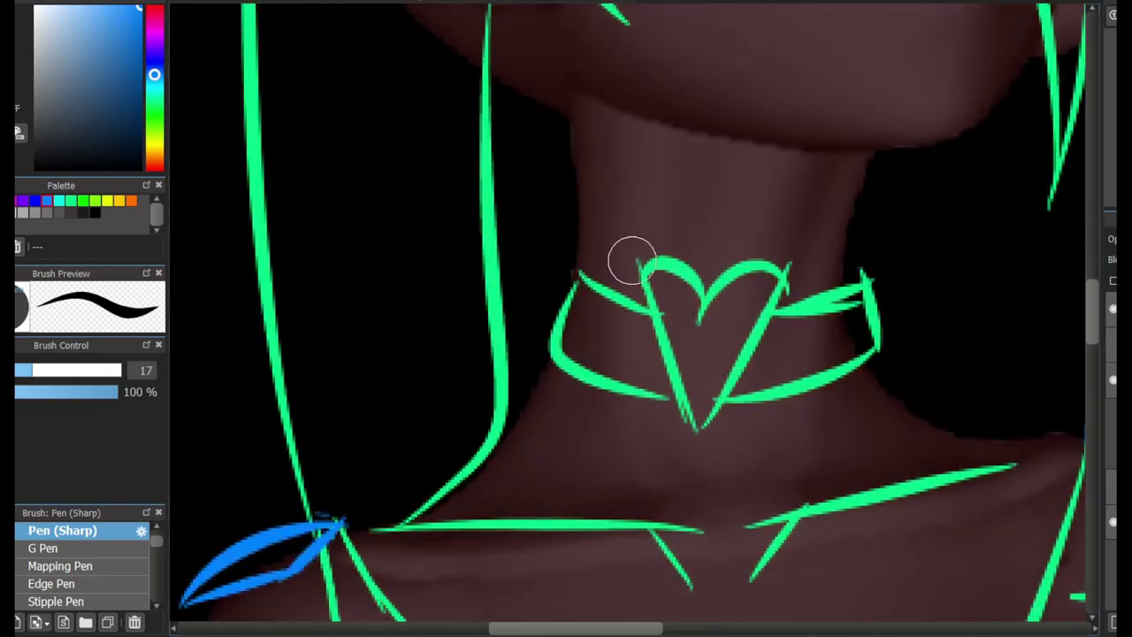
scroll(725, 275, "up", 3)
scroll(745, 429, "down", 2)
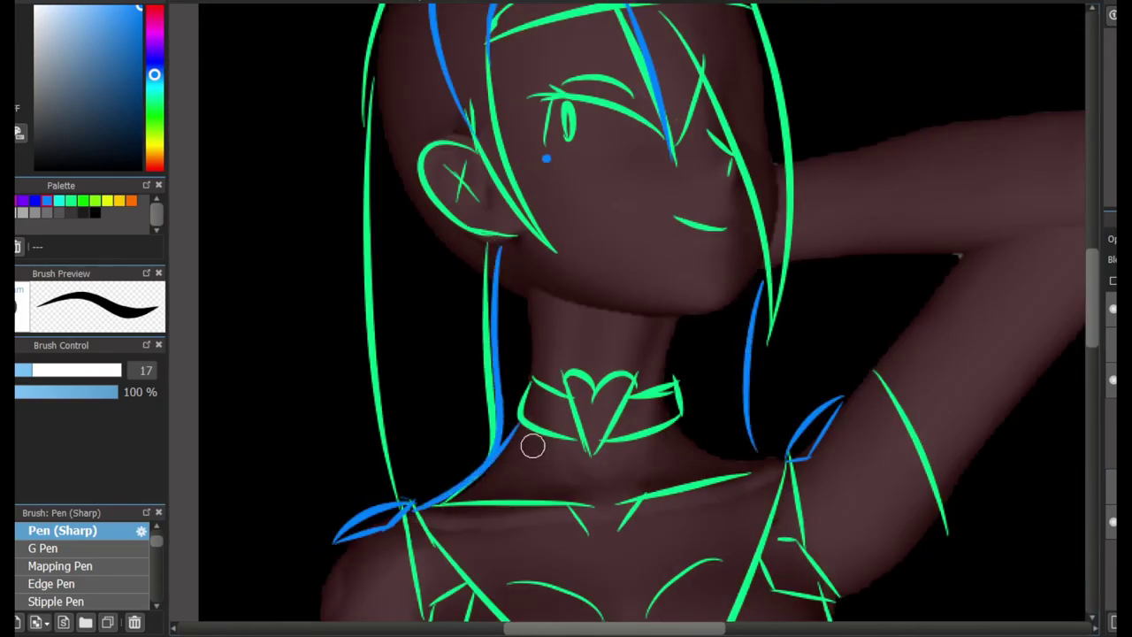
Add a blue strand at the back of the head and thin blue contour lines down the neck below the choker.
scroll(823, 283, "up", 5)
scroll(822, 283, "left", 1)
scroll(750, 174, "down", 1)
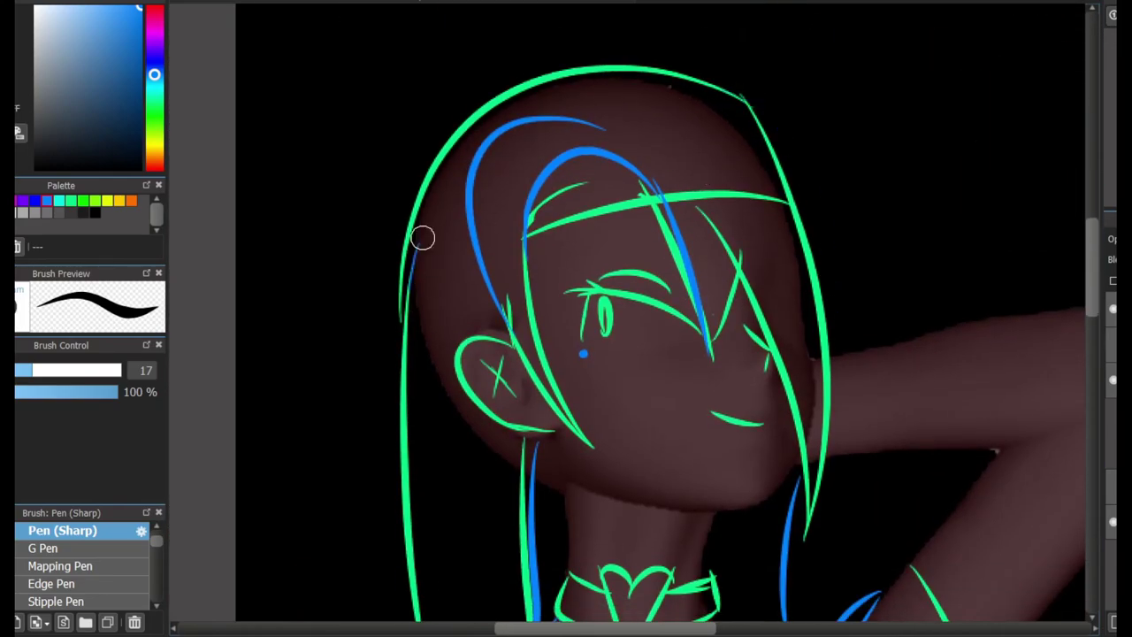
Sketch a blue bud-shaped form on a narrow two-line stem rising from a flat-topped base beside the arm.
scroll(355, 291, "down", 10)
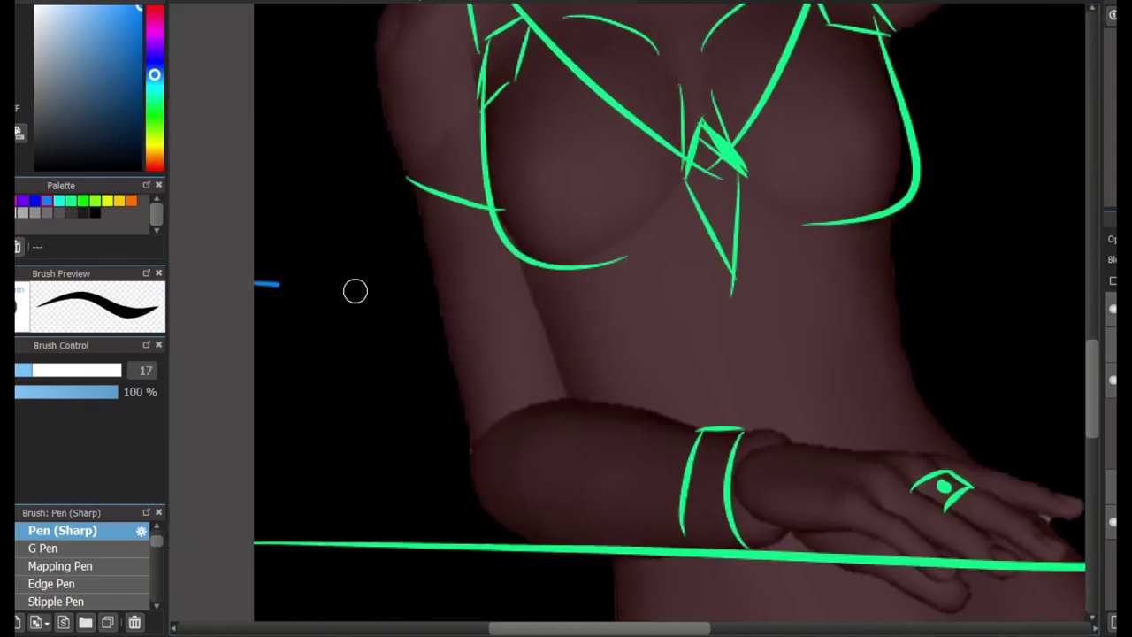
scroll(290, 311, "up", 5)
scroll(456, 307, "up", 3)
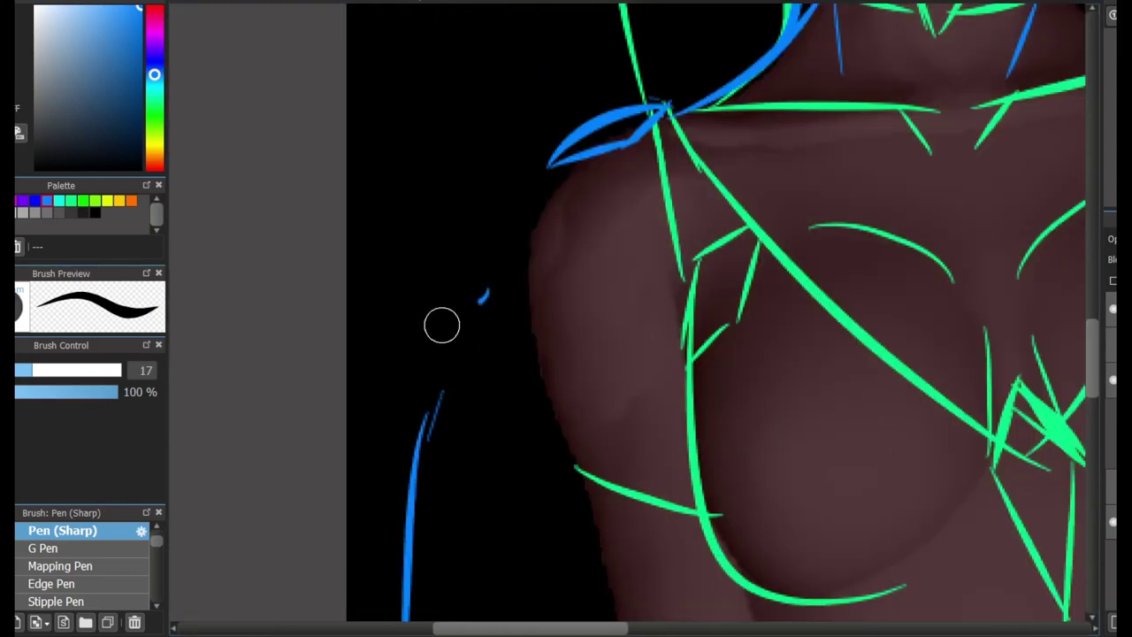
scroll(460, 398, "down", 5)
scroll(599, 214, "up", 5)
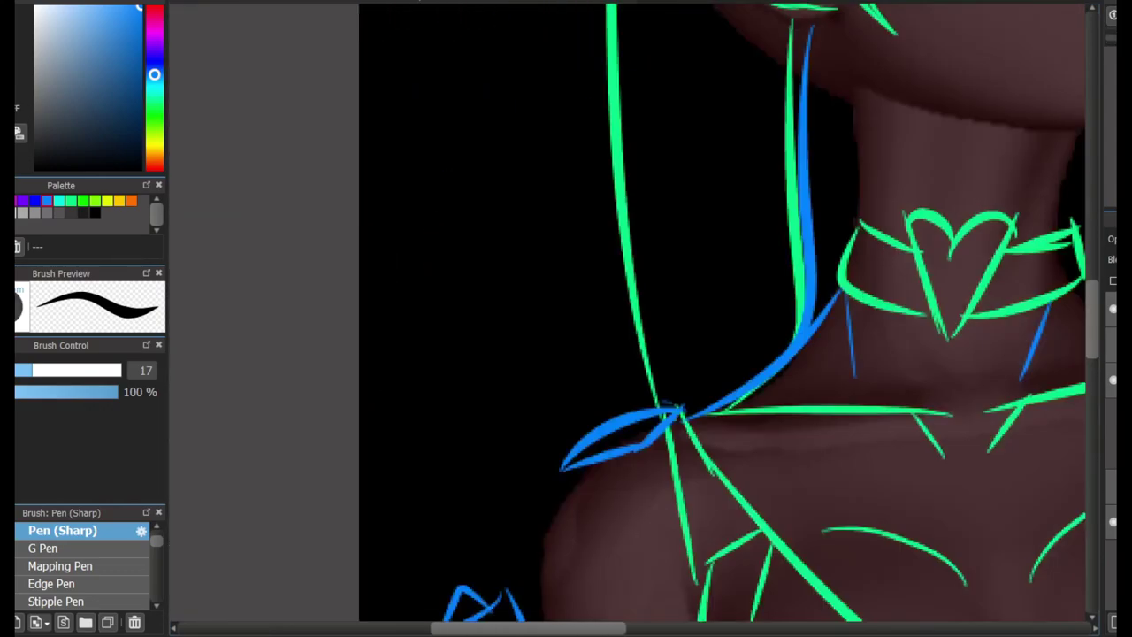
scroll(599, 214, "down", 3)
scroll(775, 307, "up", 3)
scroll(774, 307, "left", 2)
scroll(793, 309, "down", 5)
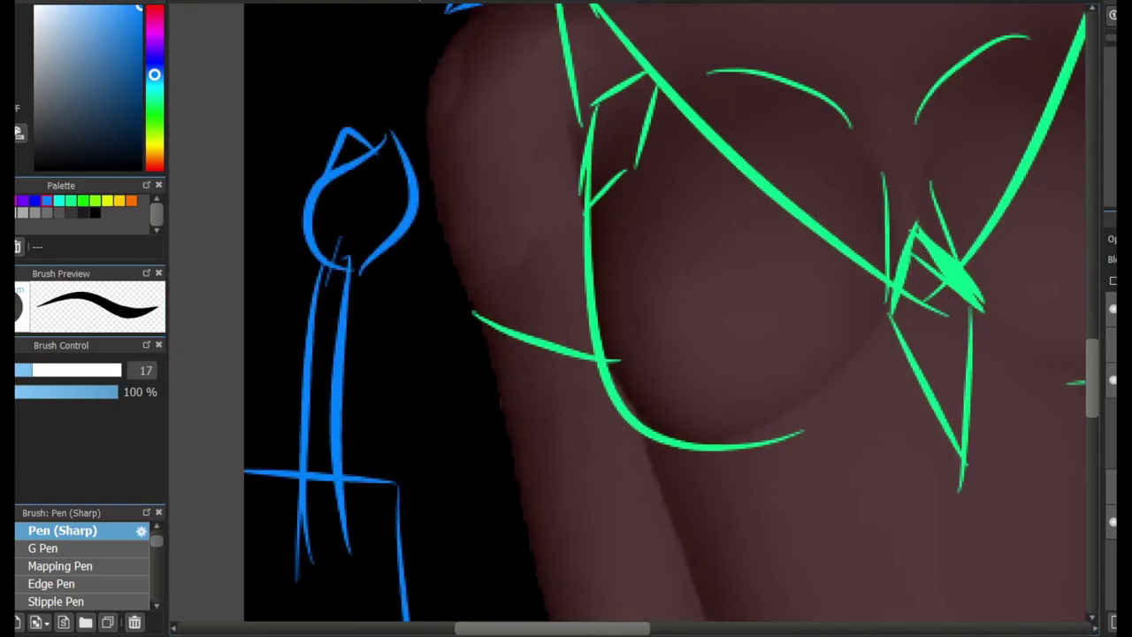
Add a small round blue beauty mark on the upper chest beside the dress neckline.
scroll(707, 283, "up", 8)
scroll(708, 283, "left", 2)
scroll(695, 265, "down", 7)
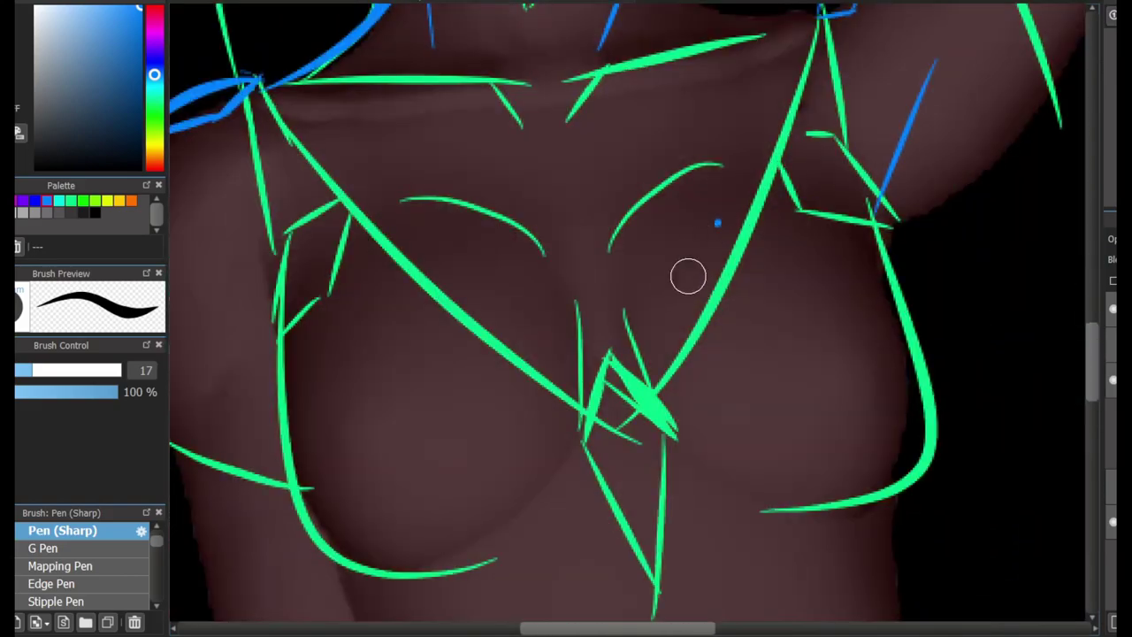
scroll(699, 256, "up", 2)
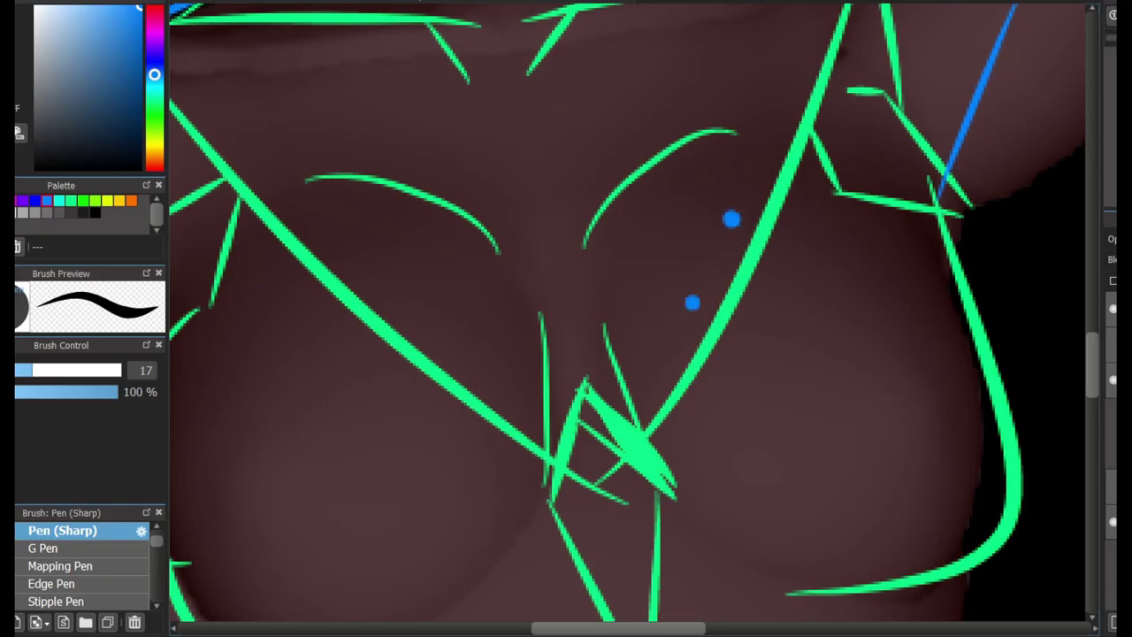
scroll(731, 218, "down", 2)
Draw a blue side edge and short blue cross lines across the bracelet on the resting wrist.
scroll(778, 336, "up", 2)
scroll(778, 108, "down", 5)
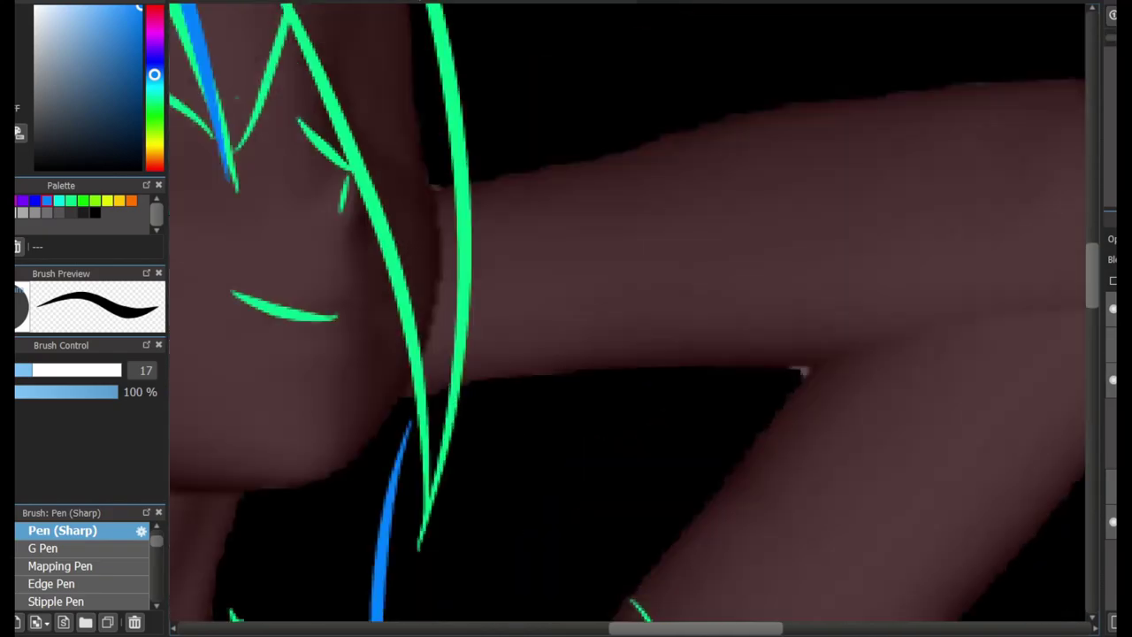
scroll(523, 331, "left", 3)
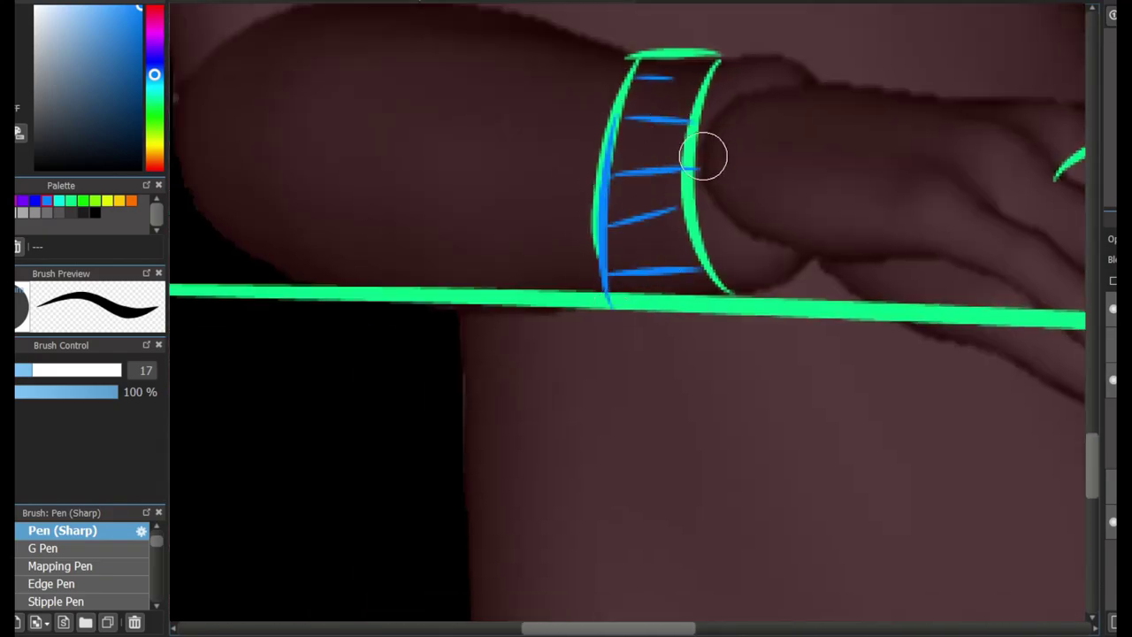
Draw a straight blue table edge across the full canvas width beneath the resting forearm.
scroll(704, 156, "right", 5)
scroll(1035, 356, "down", 2)
left_click_drag(1035, 356, 265, 361)
scroll(84, 566, "up", 1)
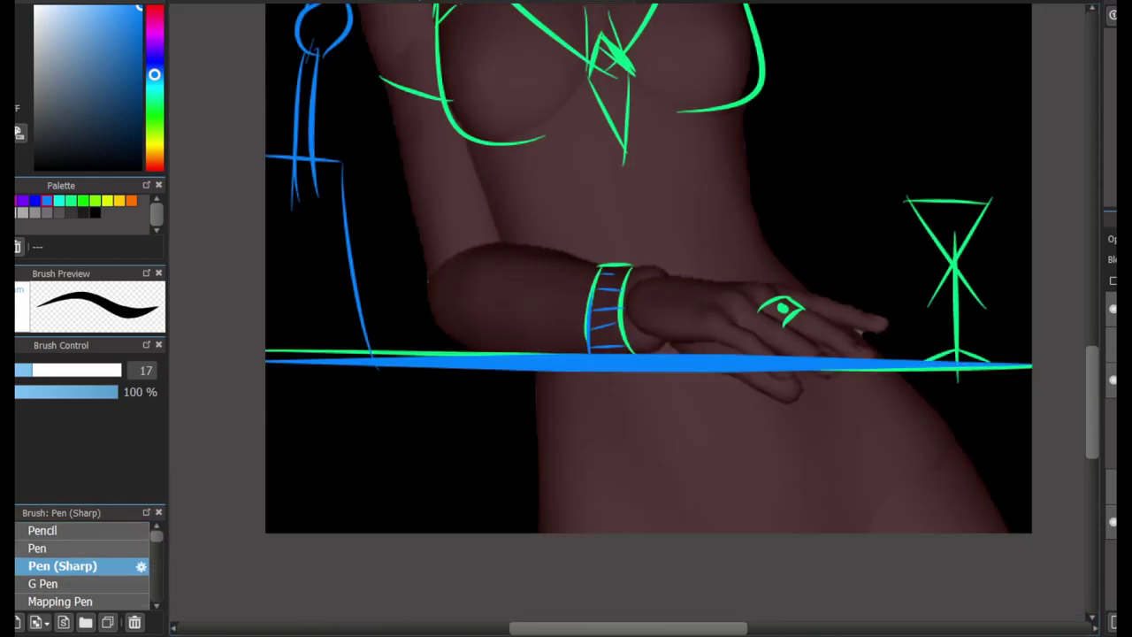
left_click(39, 548)
key("ctrl+z")
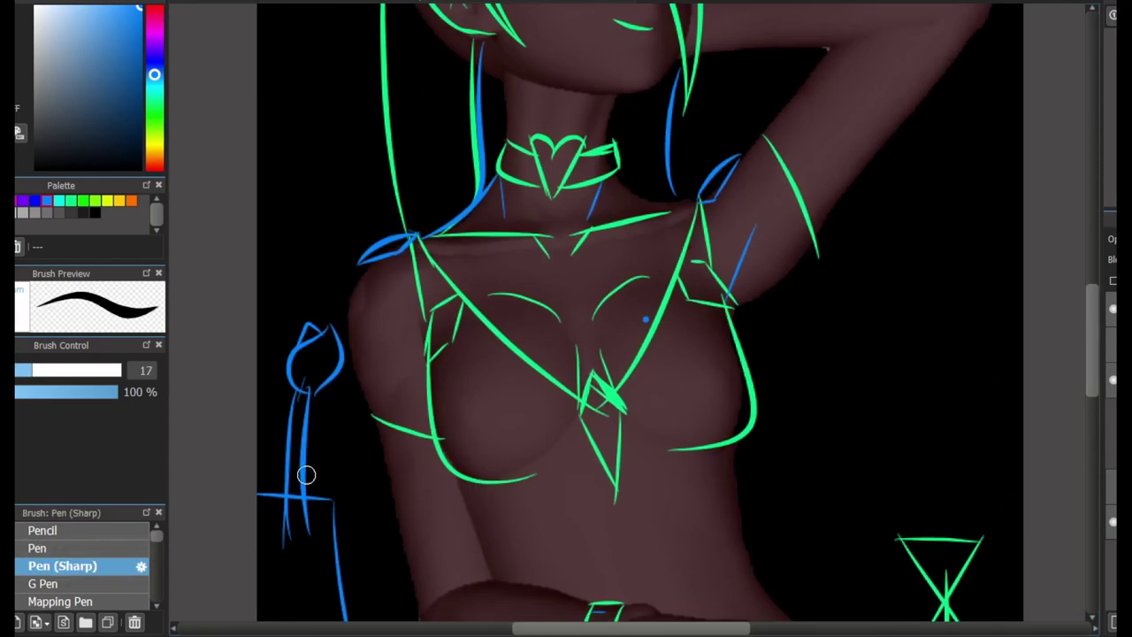
Sketch blue scalloped trim along the green band lines on the raised arm and the lowered arm.
scroll(841, 435, "down", 3)
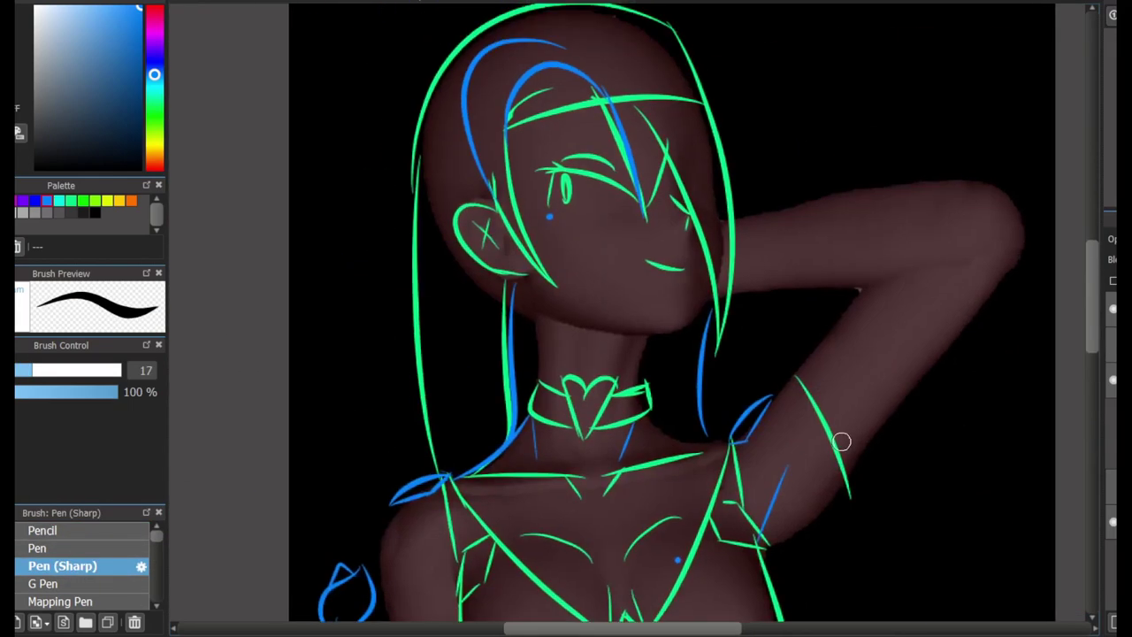
scroll(818, 292, "up", 5)
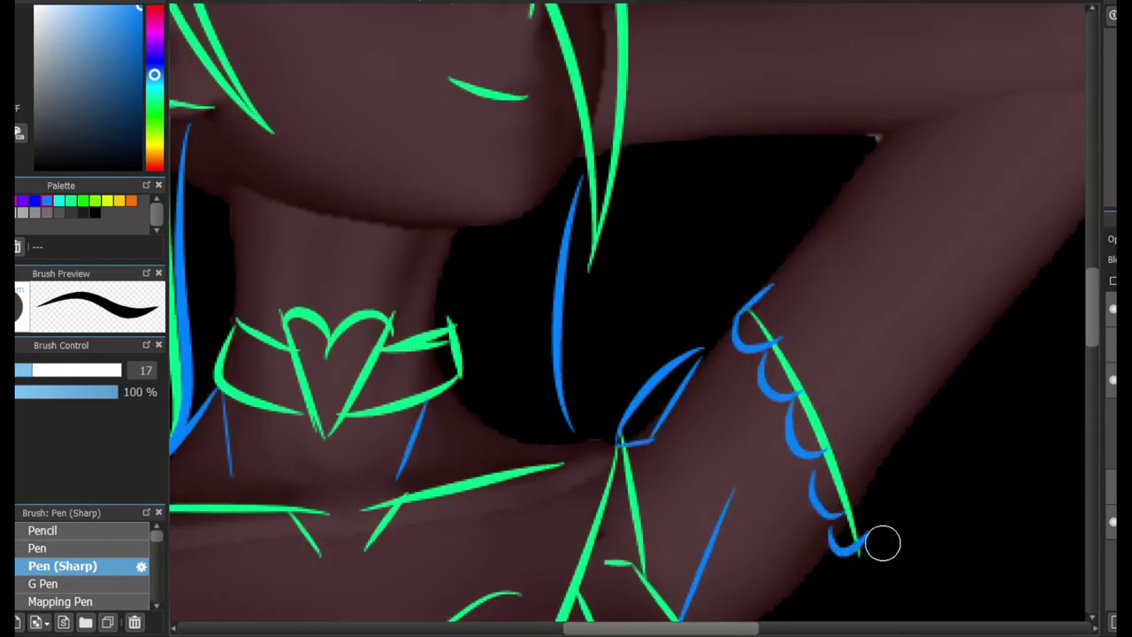
scroll(883, 542, "down", 3)
scroll(1004, 166, "up", 2)
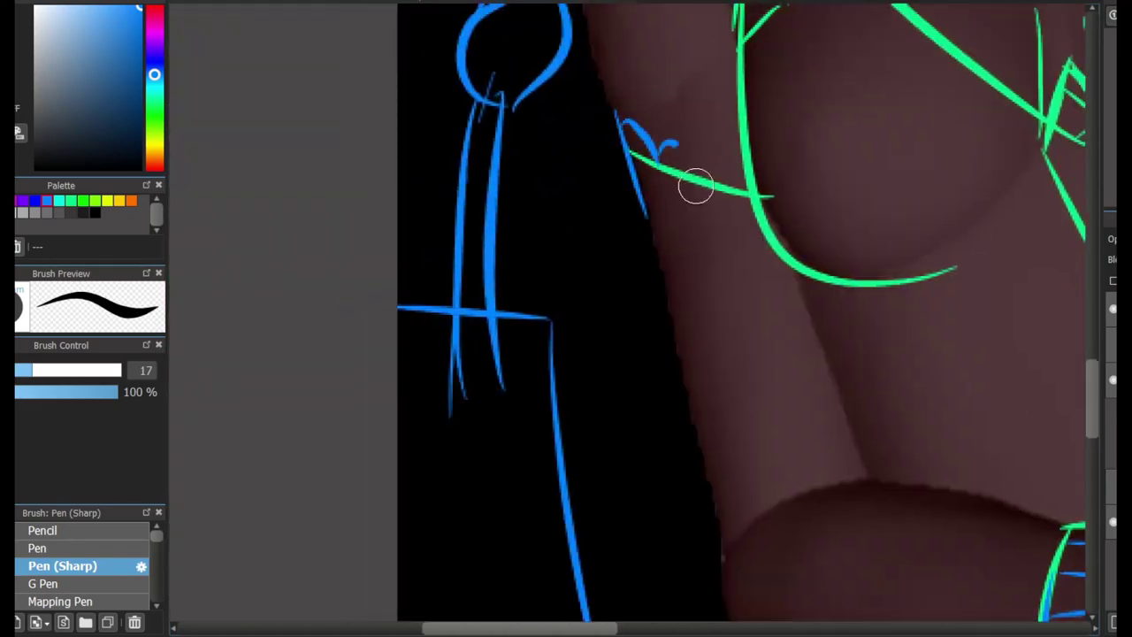
scroll(696, 186, "up", 6)
Add a short blue hair strand directly below the ear.
scroll(560, 256, "up", 3)
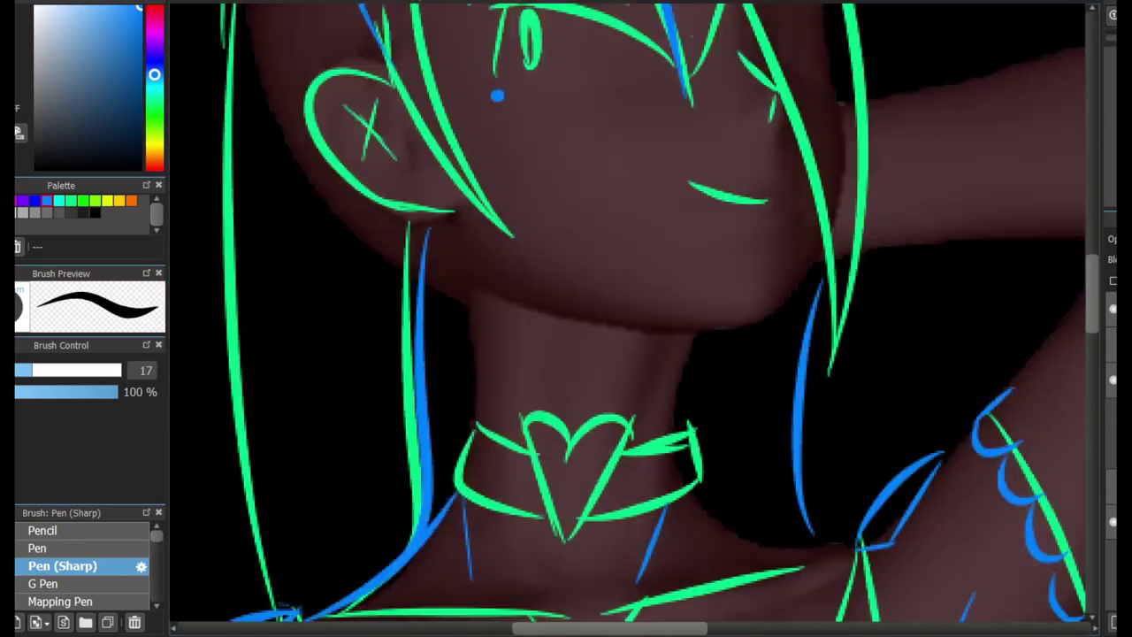
scroll(553, 256, "down", 5)
scroll(553, 257, "up", 6)
scroll(553, 256, "down", 3)
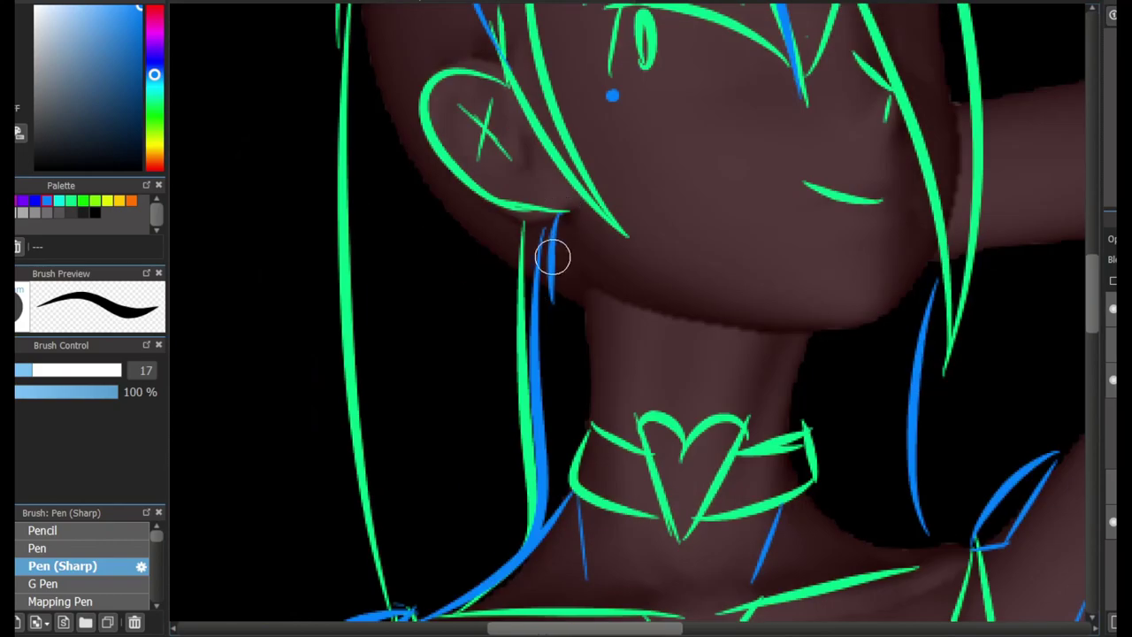
Add a blue lower edge to the lowered arm's scalloped band and a blue line running down the arm from it.
scroll(800, 476, "down", 5)
scroll(857, 192, "right", 5)
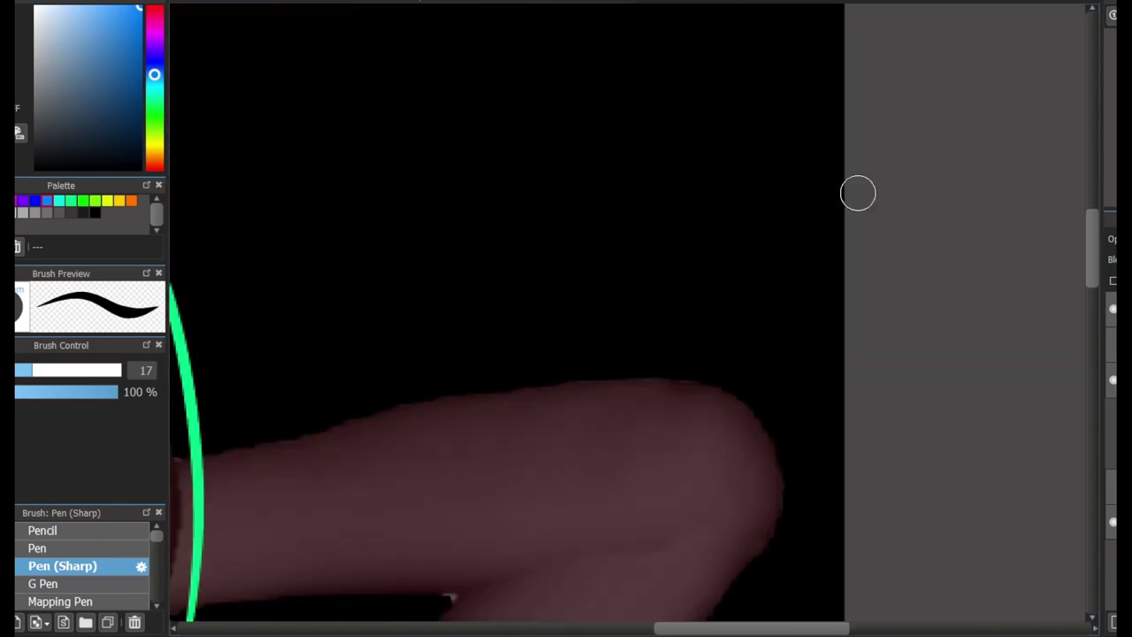
scroll(793, 159, "down", 4)
scroll(794, 159, "up", 2)
scroll(579, 354, "up", 3)
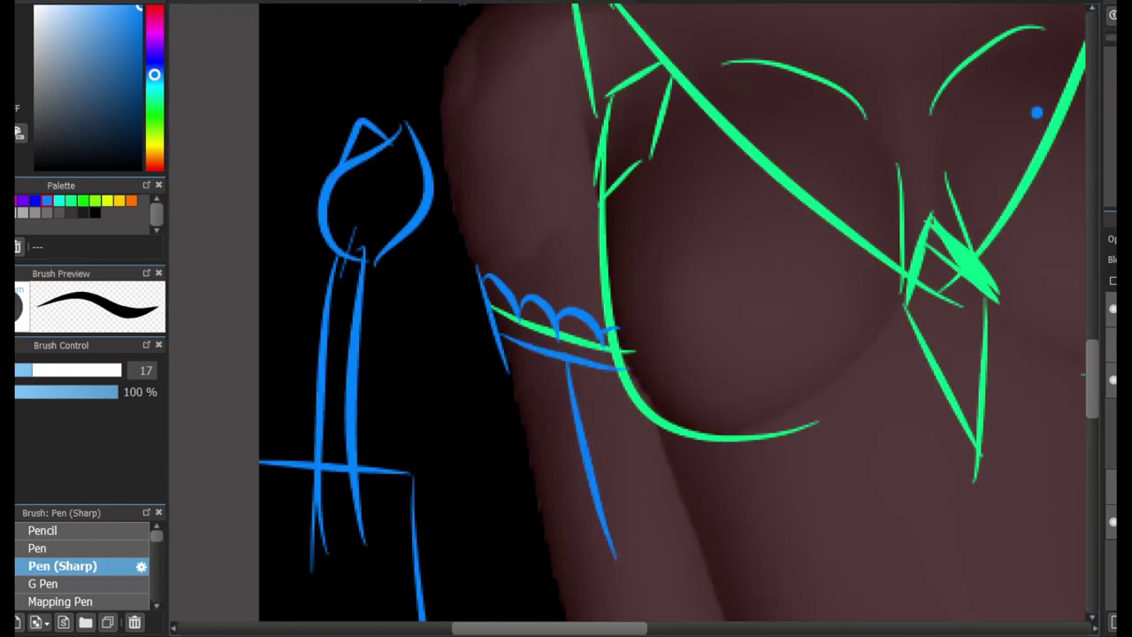
Close the scalloped band on the raised arm with a blue outer edge line.
scroll(894, 286, "up", 6)
scroll(895, 285, "down", 6)
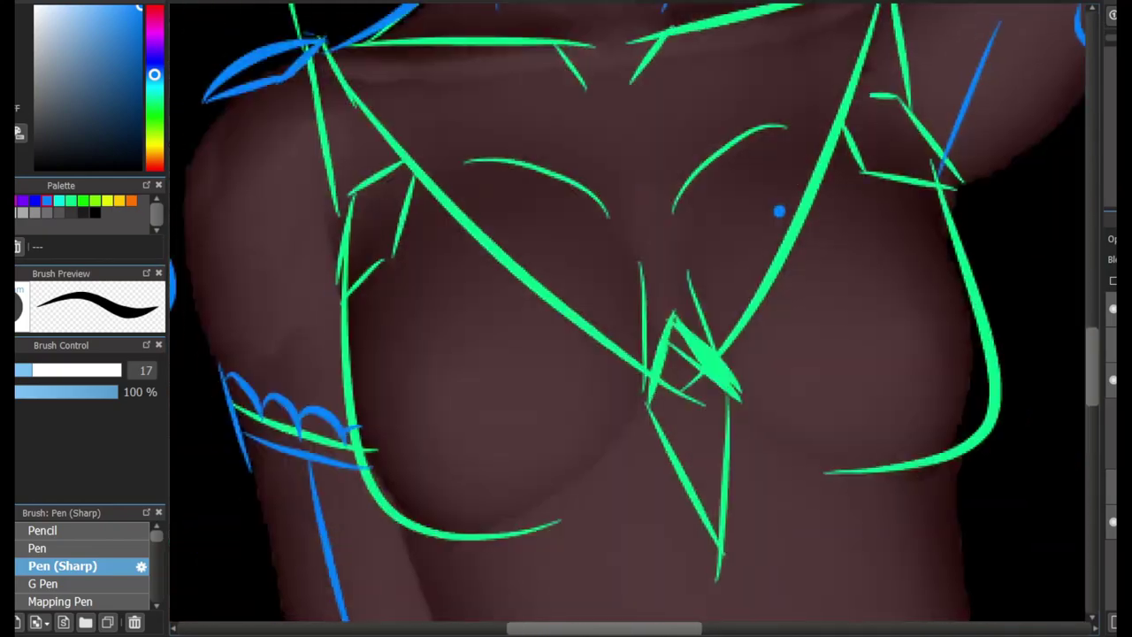
scroll(793, 362, "up", 6)
scroll(1014, 212, "down", 6)
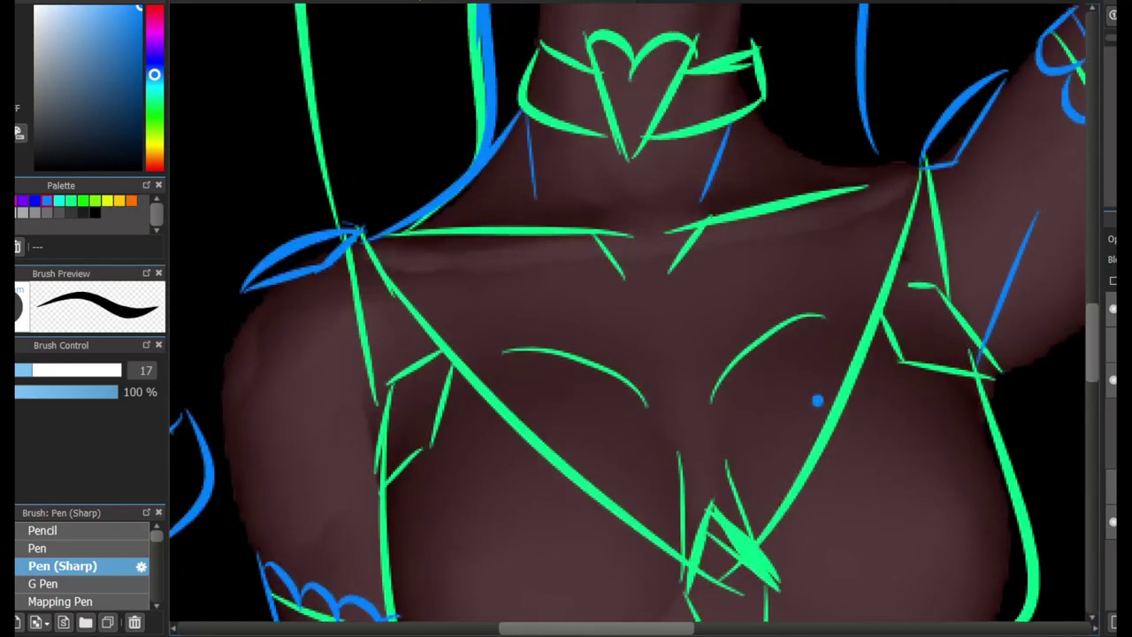
scroll(1038, 36, "down", 5)
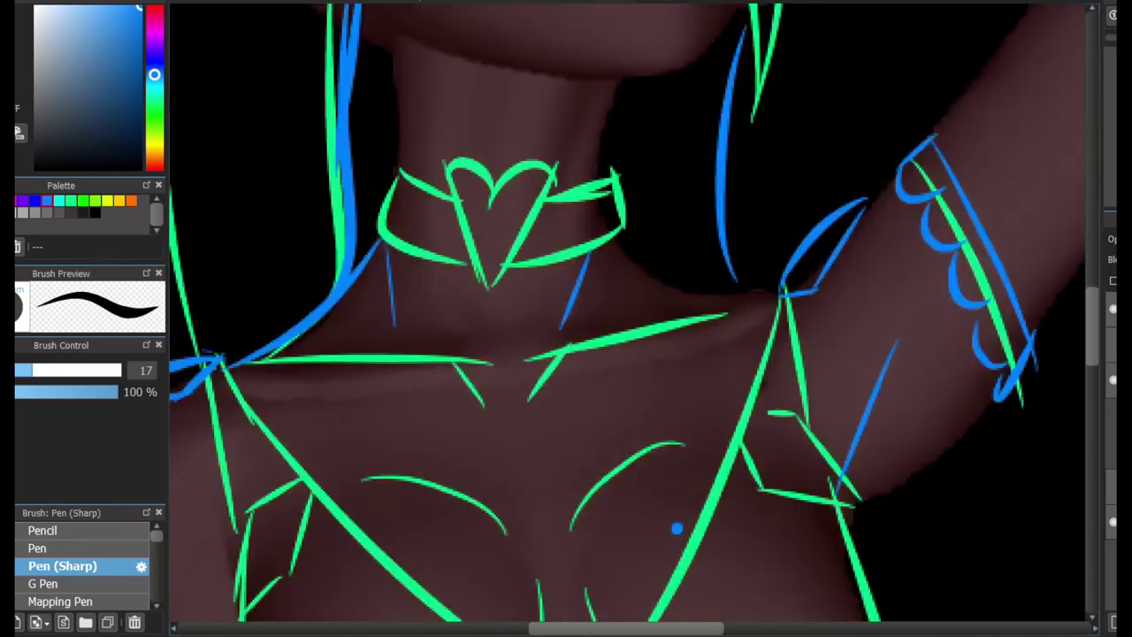
Mirror the view and trace the hair outline over the crown in blue, ending in a flared point behind the head.
scroll(561, 95, "up", 3)
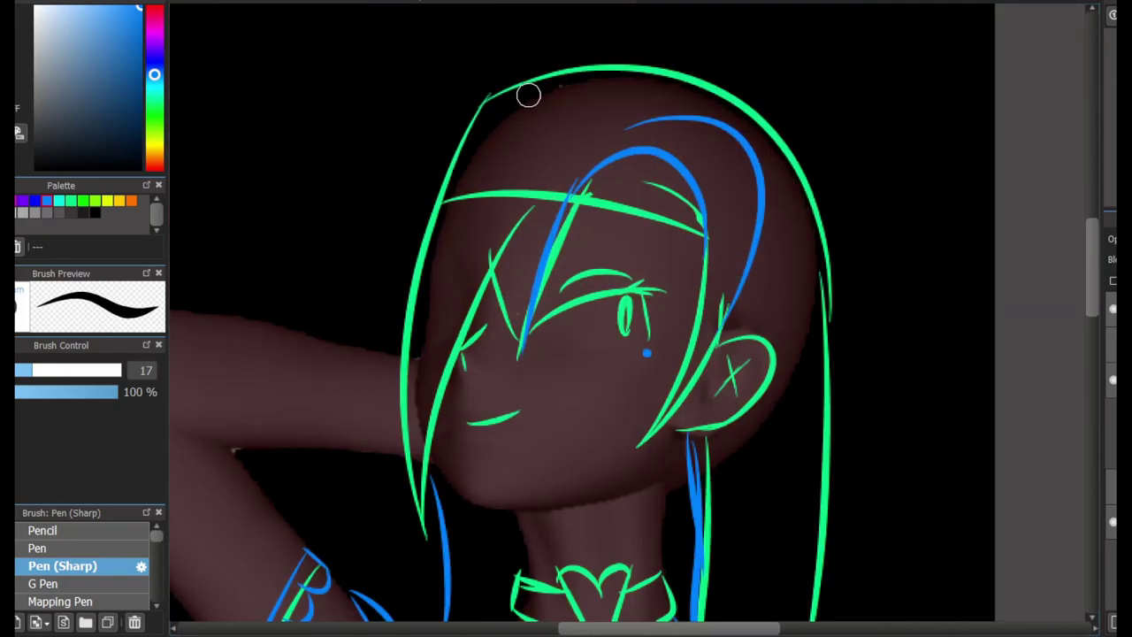
left_click_drag(822, 265, 880, 487)
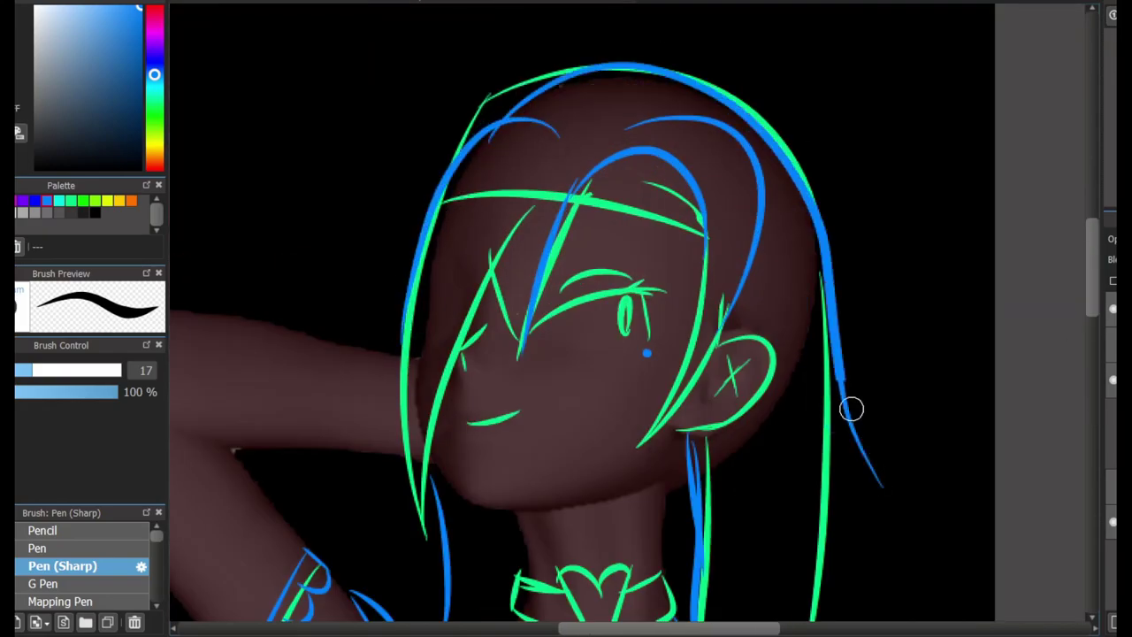
left_click_drag(808, 403, 880, 484)
Extend the hair on both sides of the neck with blue strands ending in sharp points above the shoulders.
scroll(763, 195, "down", 3)
key("ctrl+z")
left_click_drag(716, 370, 772, 443)
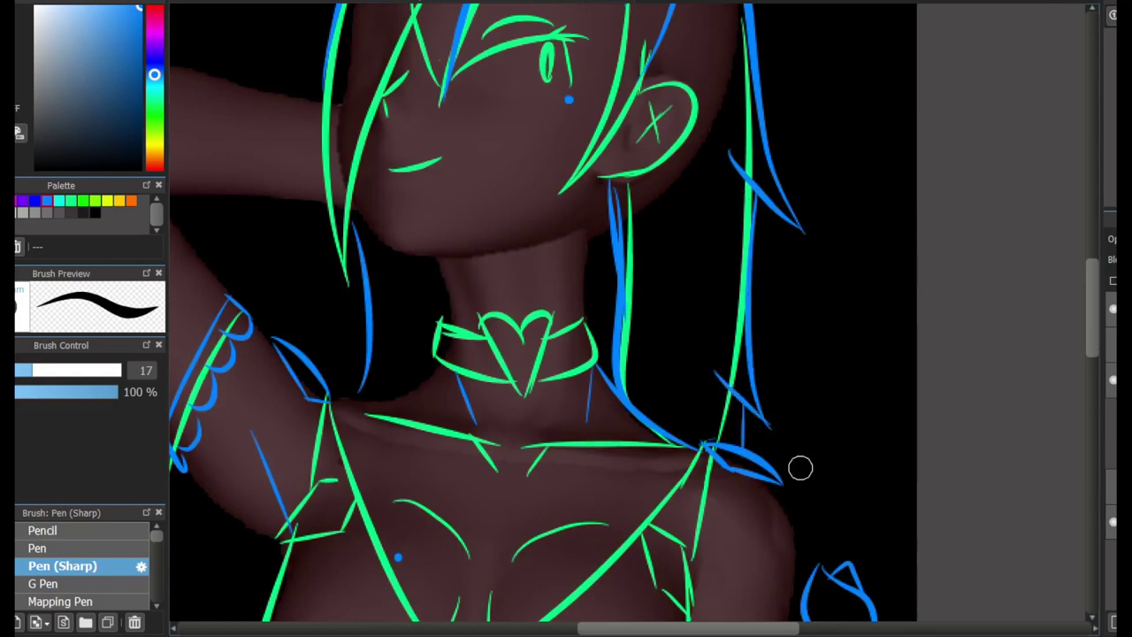
scroll(524, 424, "up", 3)
scroll(796, 371, "down", 5)
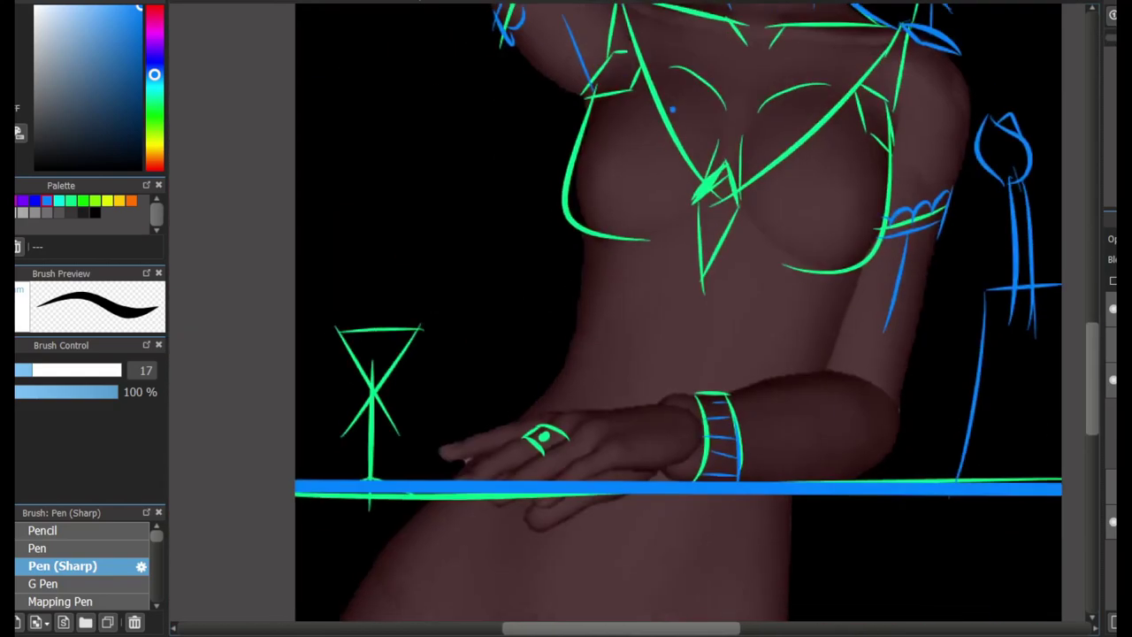
Trace a blue curve along the outer edge and underside of the bust on the raised-arm side.
scroll(673, 397, "up", 3)
scroll(619, 424, "up", 2)
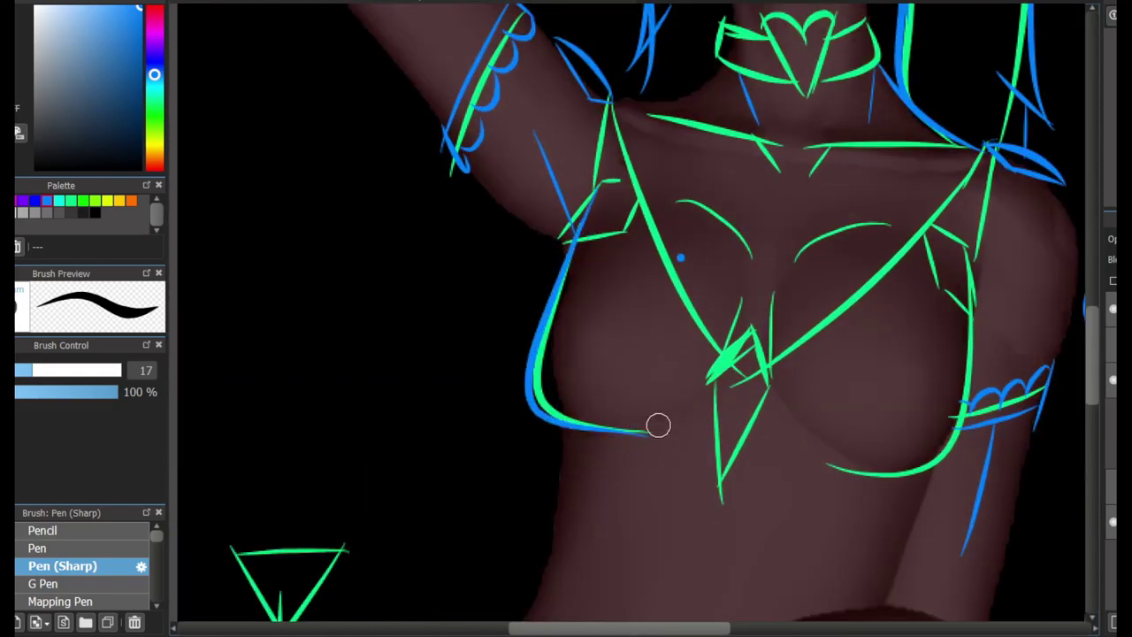
scroll(568, 363, "down", 3)
scroll(470, 419, "up", 3)
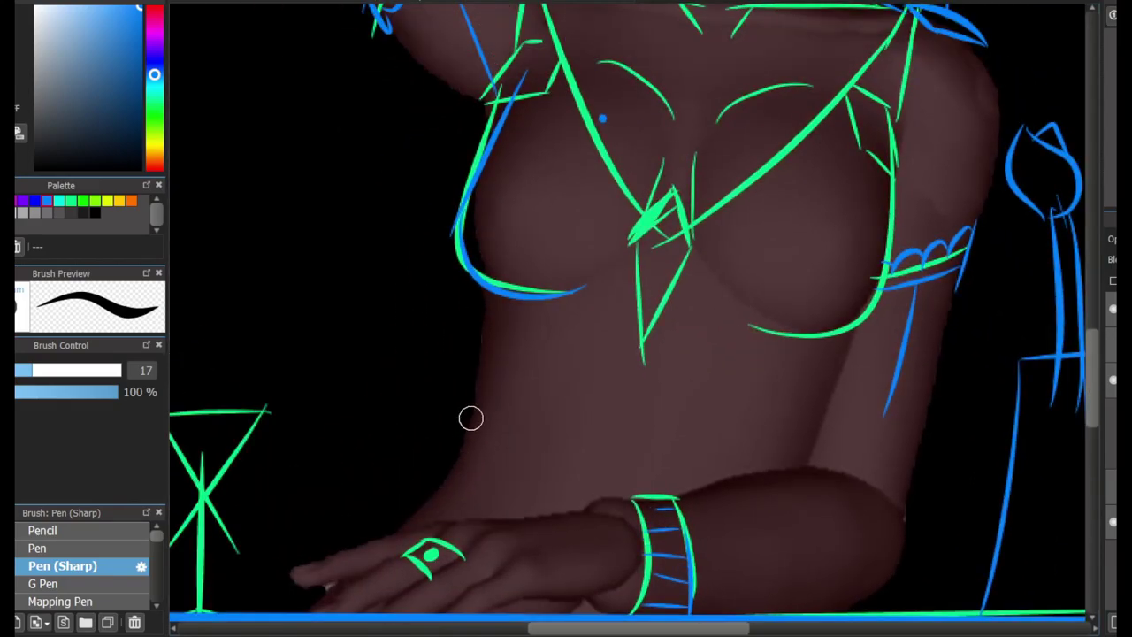
Flip the view back and draw a blue contour line down the waist below the bust.
key("h")
scroll(451, 493, "up", 5)
scroll(450, 493, "down", 4)
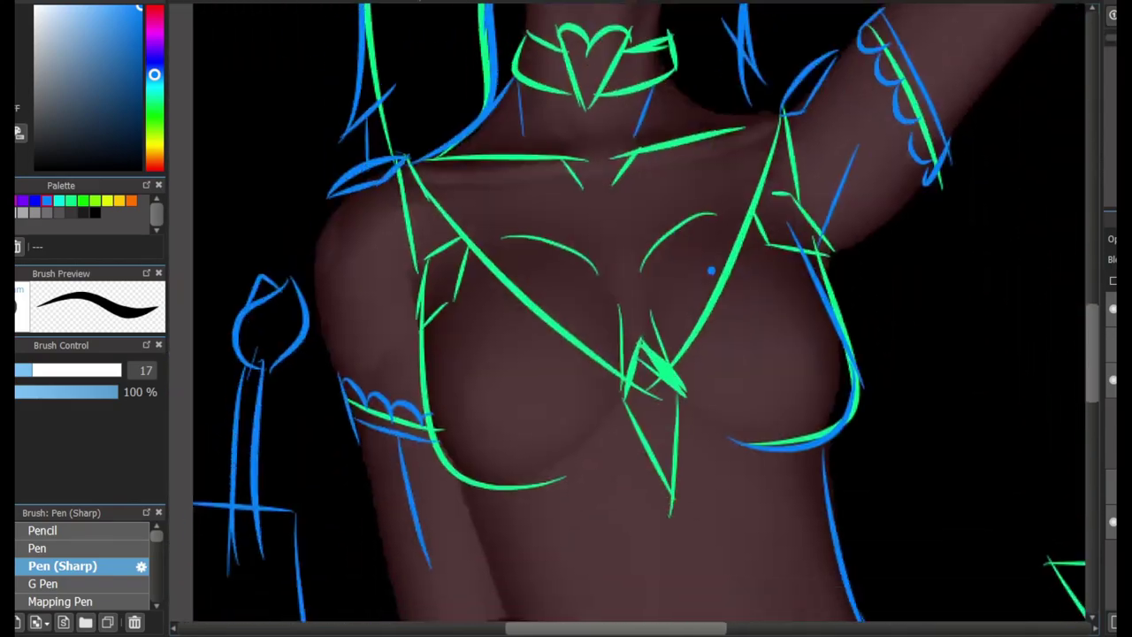
Fade the green and blue sketch and set the pen colour to white for a new line layer.
scroll(450, 492, "up", 4)
scroll(619, 353, "down", 3)
scroll(619, 354, "up", 5)
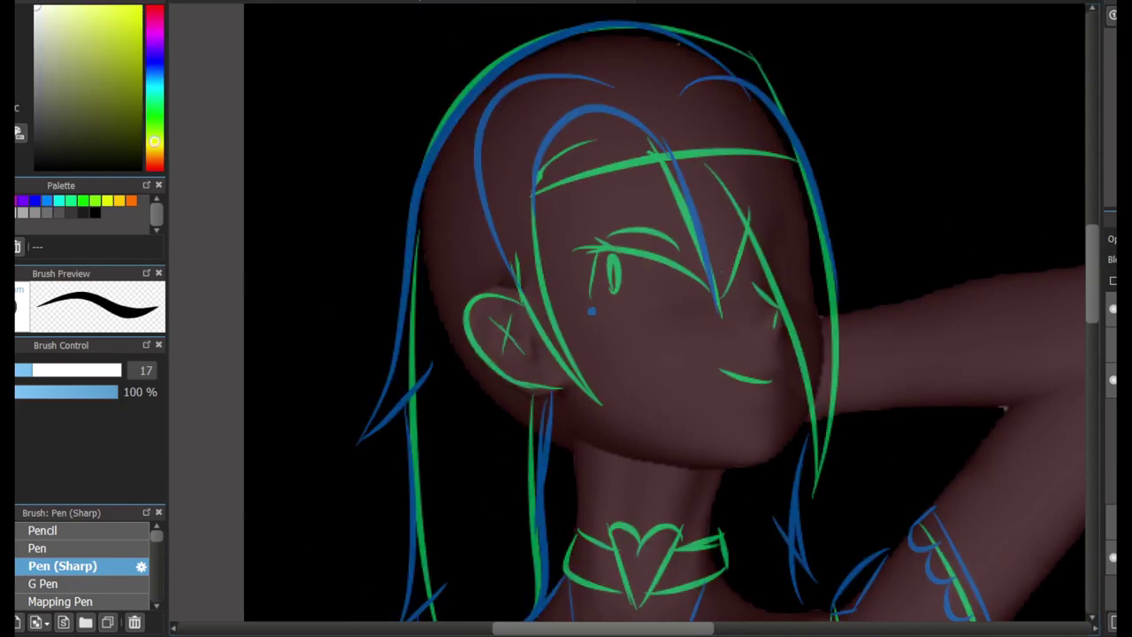
Draw the pointed bangs over the forehead in white, with a long strand crossing the far side of the face.
scroll(523, 216, "up", 2)
left_click_drag(717, 76, 876, 404)
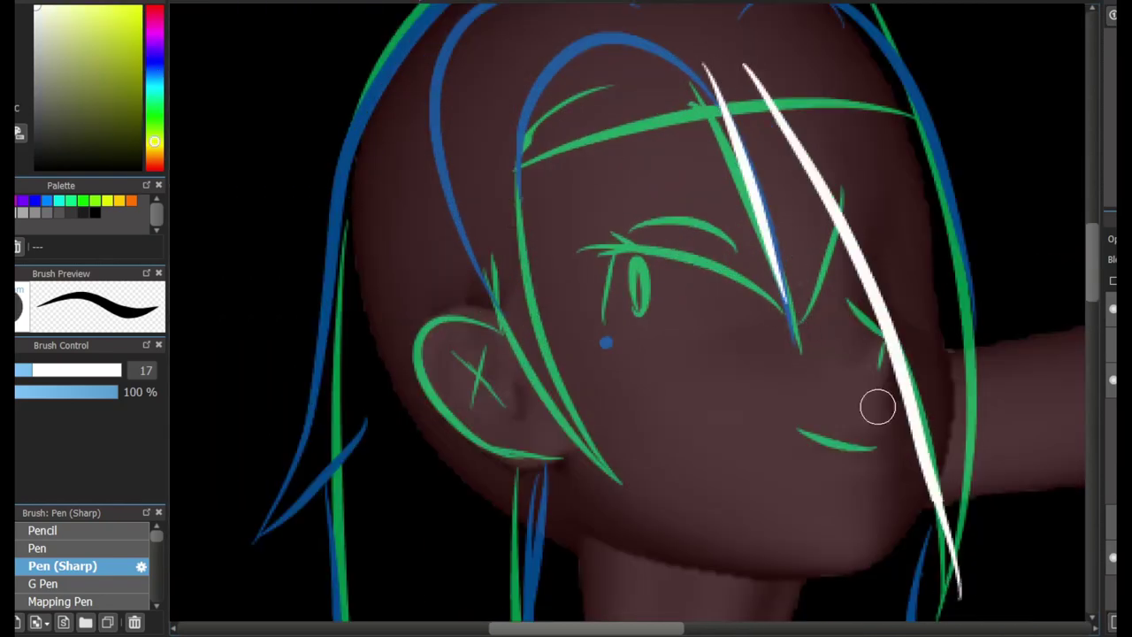
key("ctrl+z")
scroll(877, 404, "down", 2)
scroll(684, 55, "down", 1)
scroll(685, 56, "down", 1)
left_click_drag(690, 66, 816, 428)
key("ctrl+z")
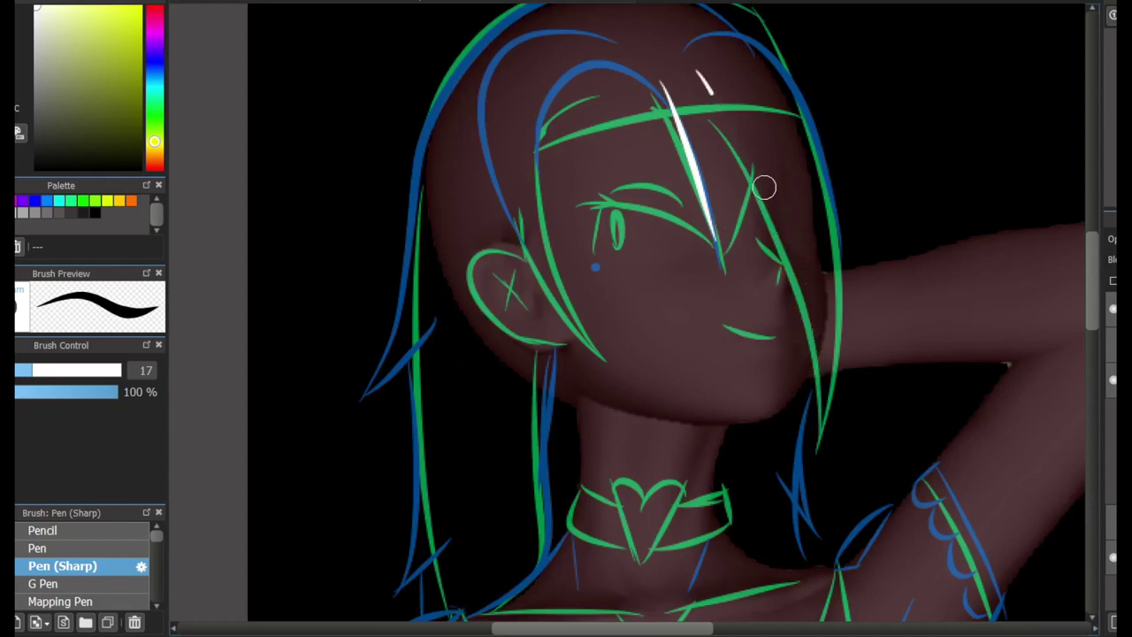
key("ctrl+y")
key("ctrl+z")
key("ctrl+y")
scroll(717, 267, "up", 2)
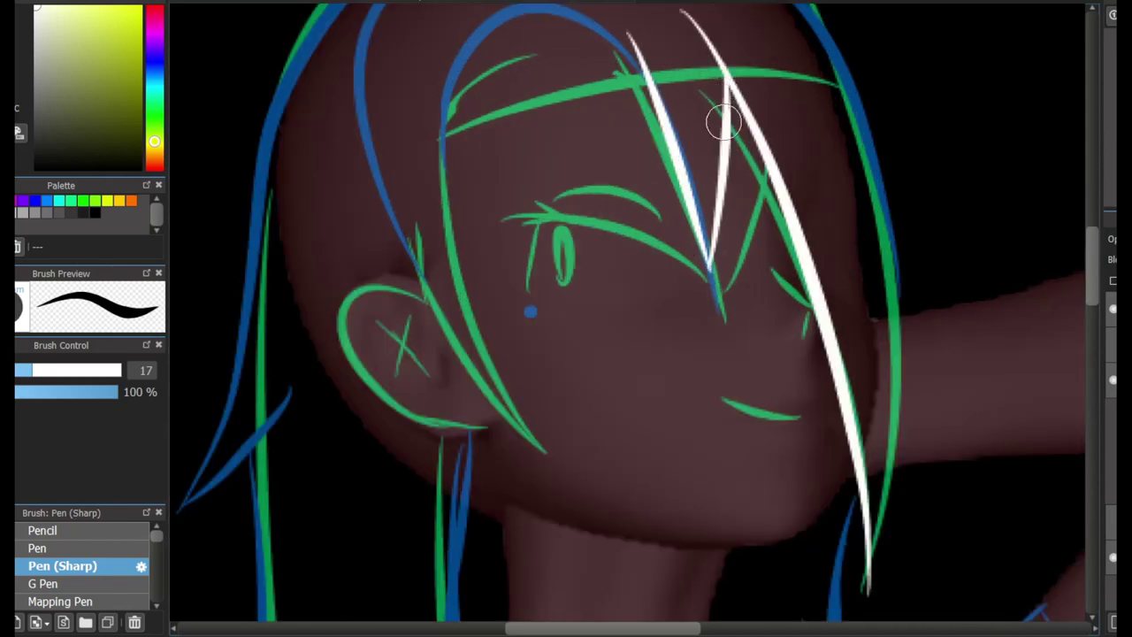
Draw the curved side lock and the jagged hairline across the forehead in white.
left_click_drag(723, 123, 984, 159)
mouse_move(895, 110)
left_mouse_down()
mouse_move(766, 36)
mouse_move(710, 265)
mouse_move(766, 423)
left_mouse_up()
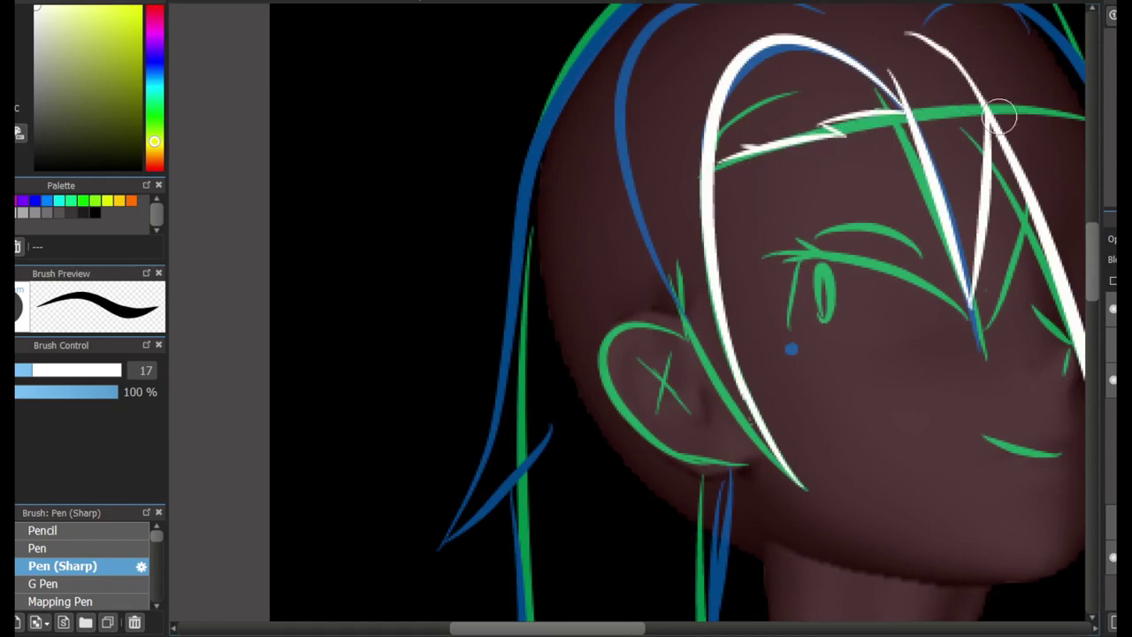
Add further white outlines to the locks framing the face, including the outer edge in front of the ear.
mouse_move(999, 118)
left_mouse_down()
mouse_move(814, 163)
mouse_move(901, 281)
mouse_move(953, 430)
left_mouse_up()
key("ctrl+z")
key("ctrl+y")
mouse_move(857, 156)
left_mouse_down()
mouse_move(840, 141)
mouse_move(851, 190)
left_mouse_up()
key("ctrl+z")
scroll(680, 53, "up", 3)
mouse_move(680, 53)
left_mouse_down()
mouse_move(852, 440)
mouse_move(818, 50)
mouse_move(581, 399)
mouse_move(705, 534)
left_mouse_up()
Outline the ear in white with a thin curve from the hair lock around to the lobe, redrawing the first attempts.
scroll(817, 51, "up", 5)
scroll(818, 50, "left", 4)
scroll(674, 255, "down", 3)
scroll(702, 192, "down", 3)
scroll(702, 192, "up", 5)
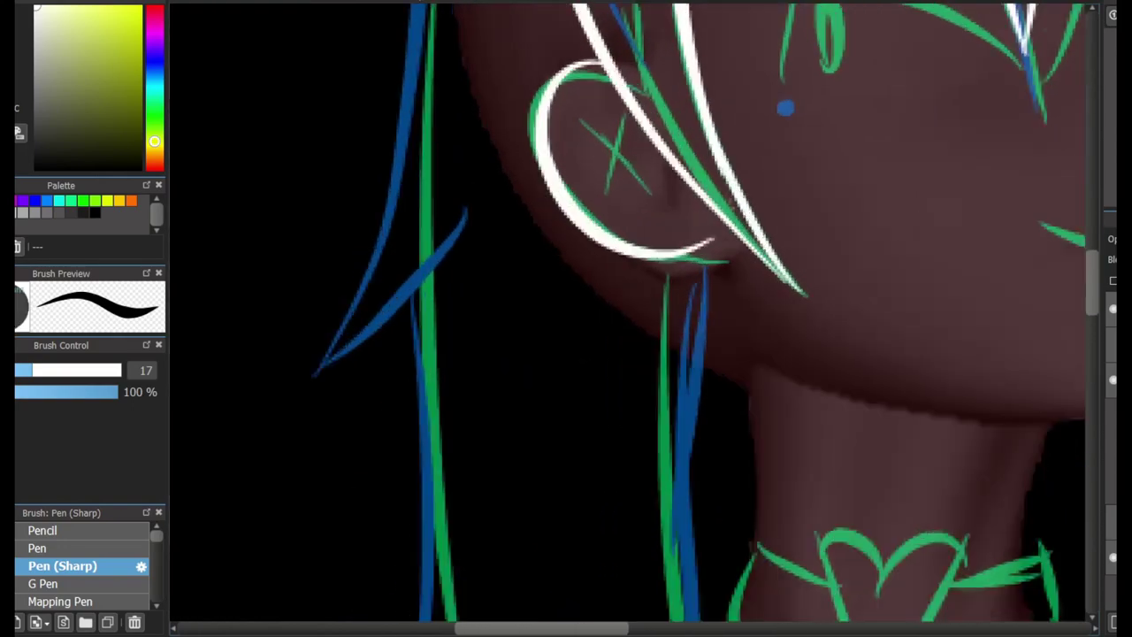
scroll(1042, 170, "up", 2)
scroll(1042, 170, "right", 2)
mouse_move(480, 203)
left_mouse_down()
mouse_move(740, 372)
mouse_move(505, 106)
mouse_move(775, 371)
left_mouse_up()
key("ctrl+z")
key("ctrl+z")
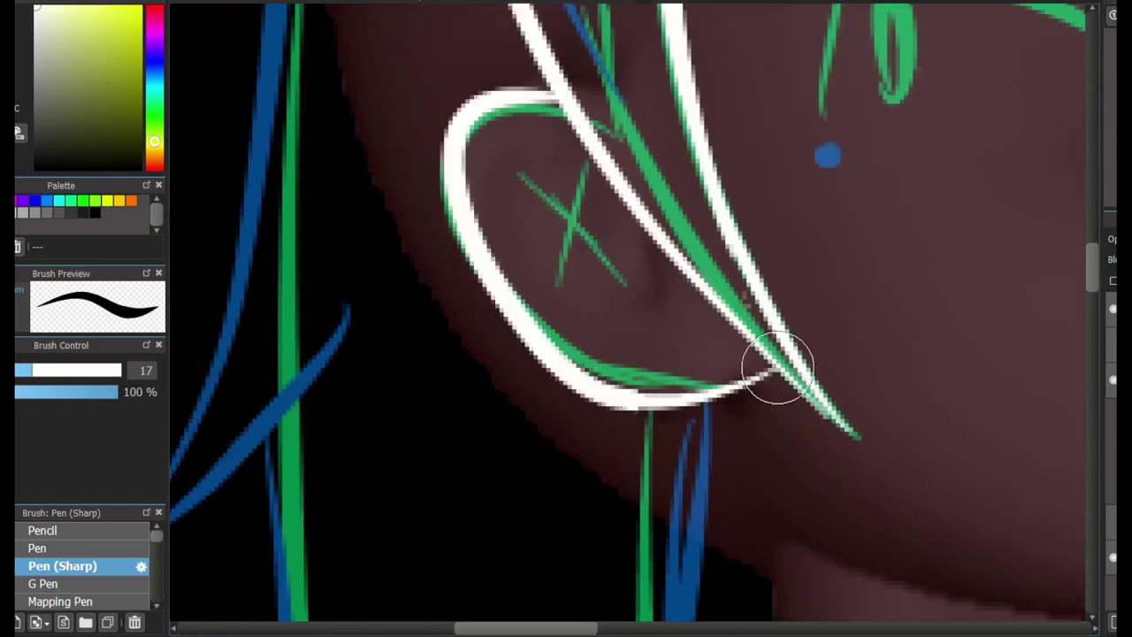
key("ctrl+z")
left_click_drag(561, 86, 758, 379)
Draw a white X-shaped mark inside the ear.
left_click_drag(530, 148, 609, 325)
key("ctrl+z")
left_click_drag(518, 177, 645, 298)
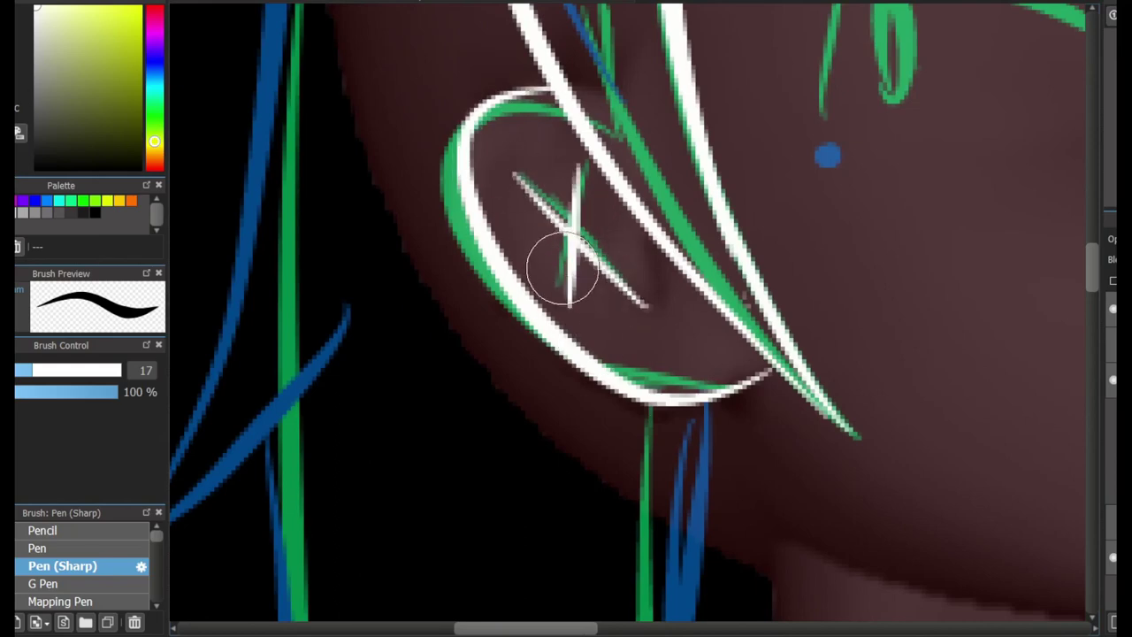
Switch the pen colour to red and draw a U-shaped hoop earring hanging from the ear lobe.
scroll(561, 265, "up", 3)
scroll(561, 265, "right", 4)
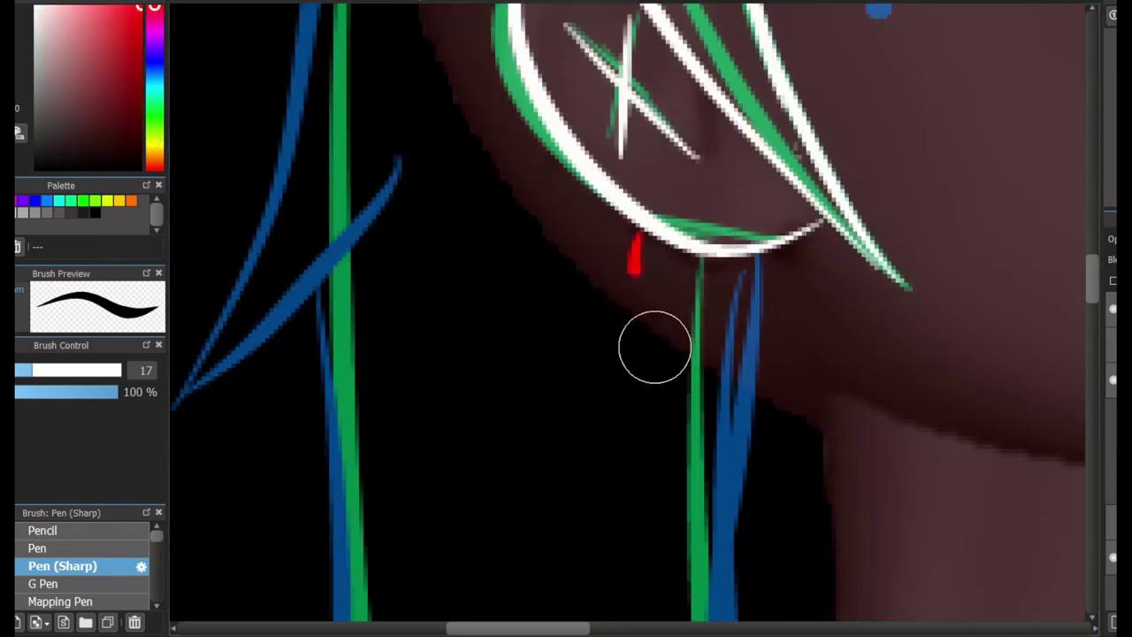
mouse_move(707, 215)
left_mouse_down()
mouse_move(665, 280)
mouse_move(688, 207)
left_mouse_up()
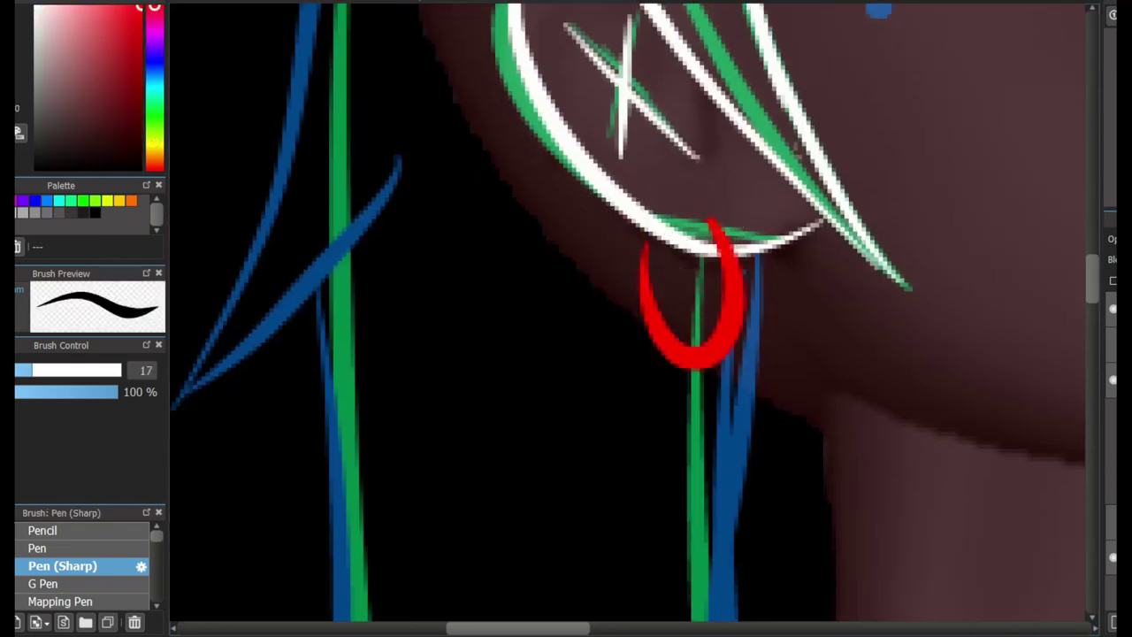
Draw a red heart pendant at the centre of the choker, following the green sketch.
scroll(687, 207, "down", 3)
scroll(566, 318, "down", 3)
scroll(794, 513, "down", 6)
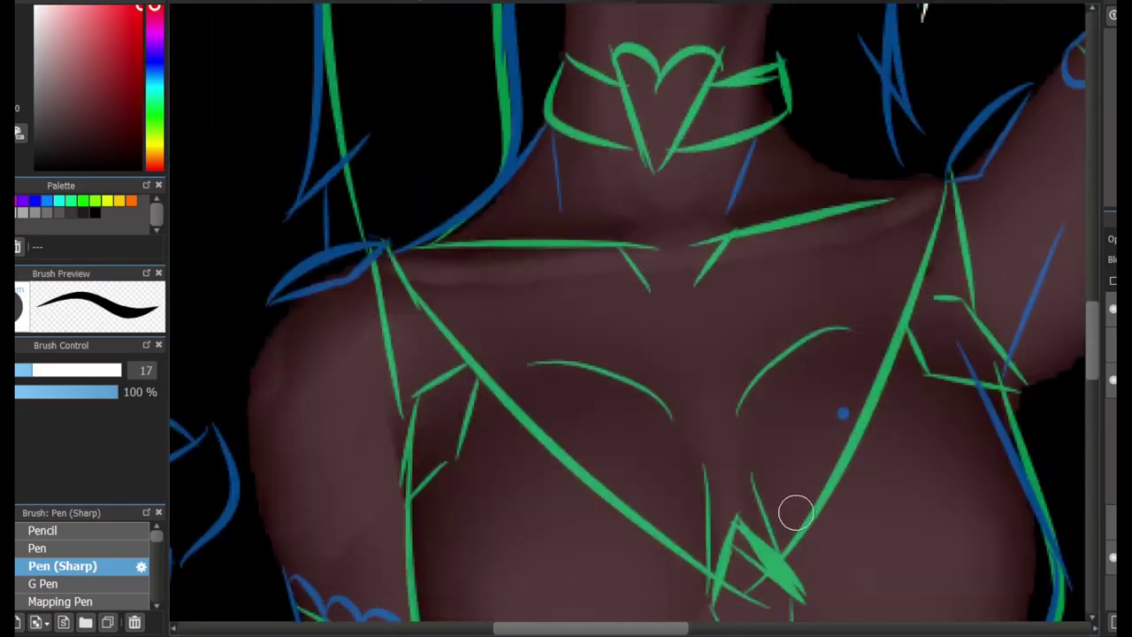
scroll(793, 513, "up", 3)
scroll(829, 210, "down", 3)
scroll(702, 467, "up", 3)
left_click_drag(758, 266, 720, 417)
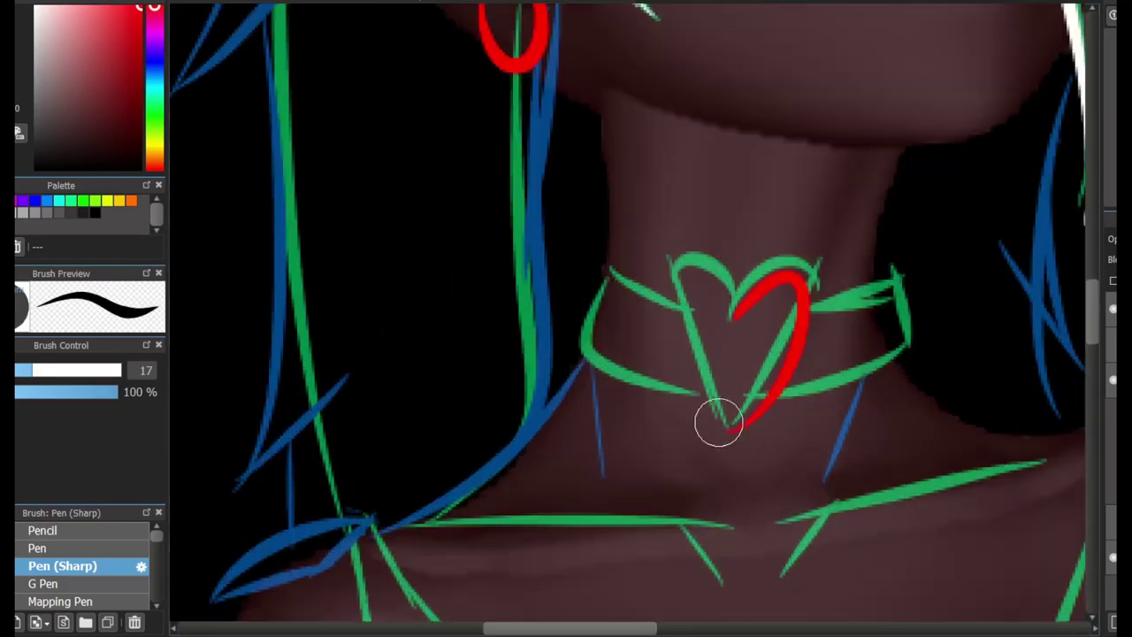
scroll(720, 417, "up", 2)
mouse_move(824, 159)
left_mouse_down()
mouse_move(710, 436)
mouse_move(730, 257)
left_mouse_up()
Switch the pen colour to white and draw the mouth as two short strokes, plus the nose line.
key("x")
mouse_move(637, 217)
left_mouse_down()
mouse_move(641, 398)
mouse_move(653, 390)
left_mouse_up()
key("ctrl+z")
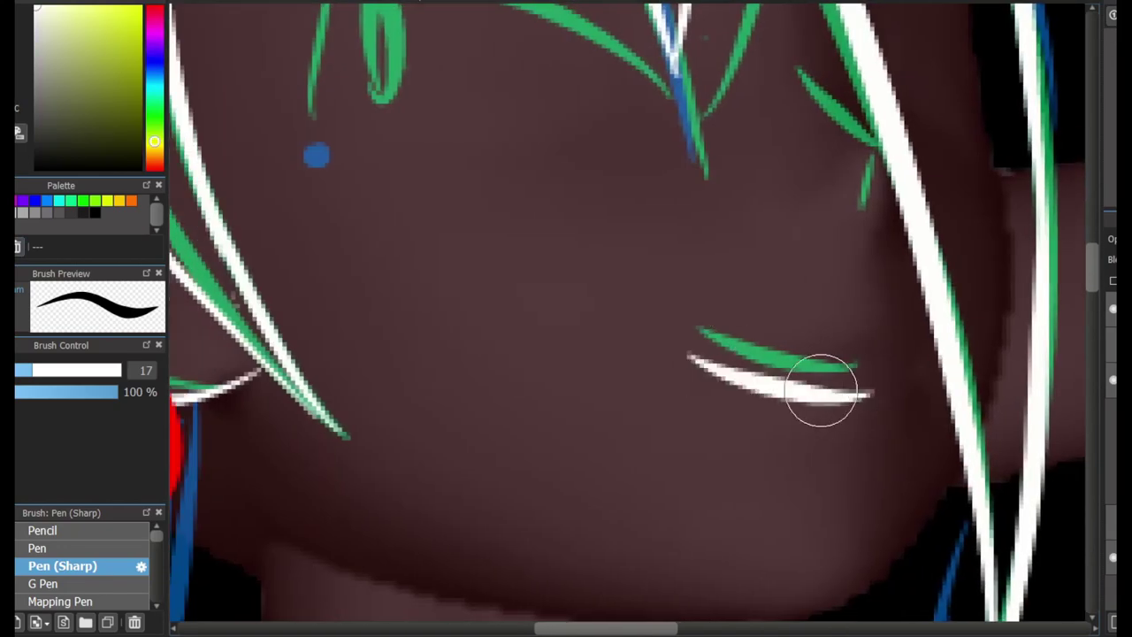
left_click(62, 566)
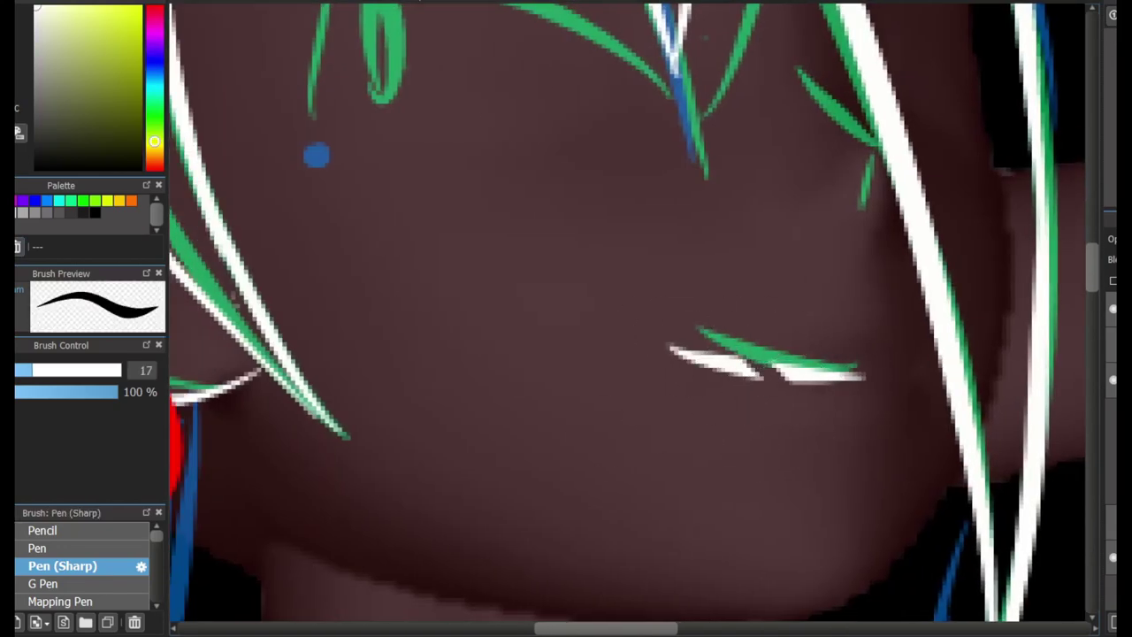
mouse_move(788, 68)
left_mouse_down()
mouse_move(914, 144)
mouse_move(980, 283)
left_mouse_up()
Ink the eye in white with a lashed upper lid, a crease curve above and a beauty-mark dot below.
scroll(980, 283, "up", 2)
mouse_move(862, 349)
left_mouse_down()
mouse_move(568, 374)
mouse_move(589, 229)
left_mouse_up()
key("ctrl+z")
mouse_move(601, 146)
left_mouse_down()
mouse_move(712, 126)
mouse_move(828, 204)
left_mouse_up()
key("ctrl+z")
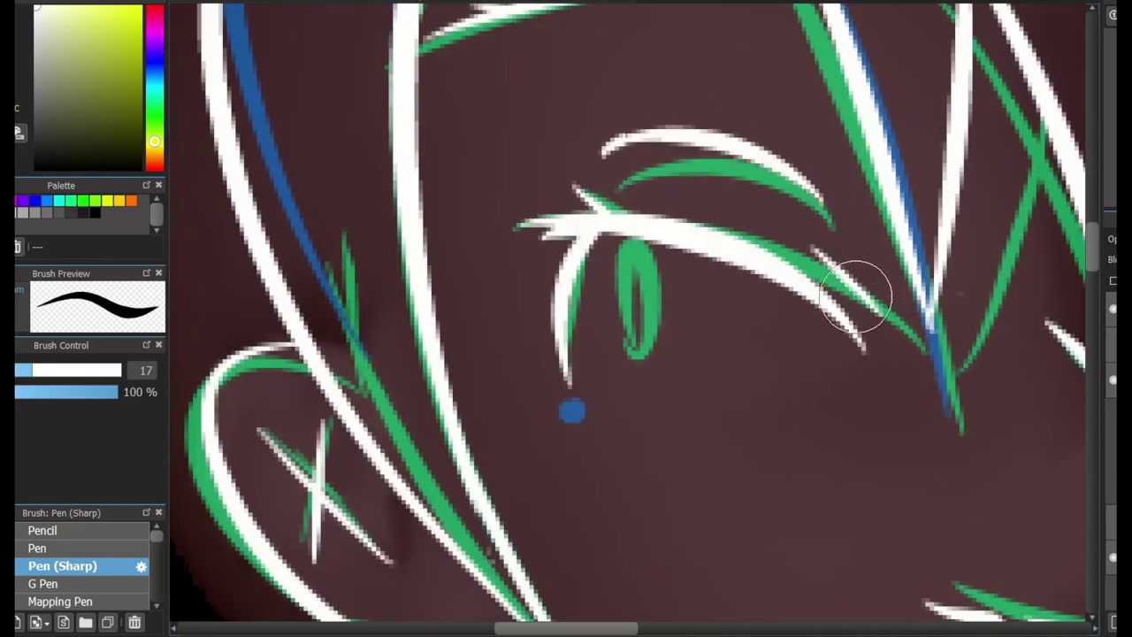
scroll(663, 305, "down", 3)
scroll(829, 463, "down", 1)
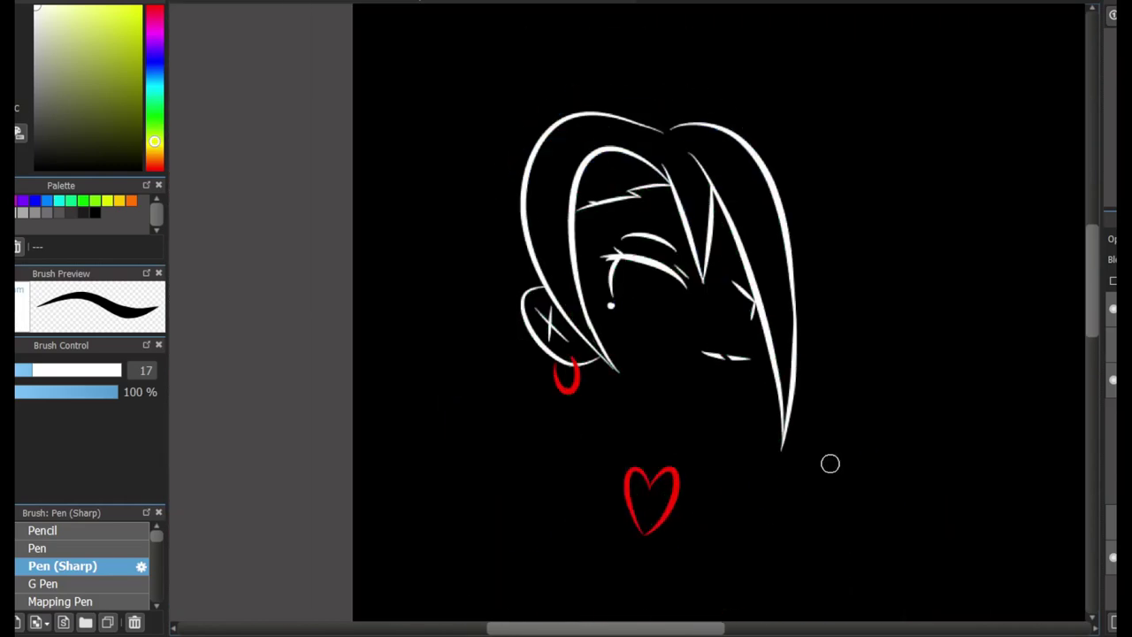
scroll(680, 334, "up", 2)
scroll(680, 333, "down", 1)
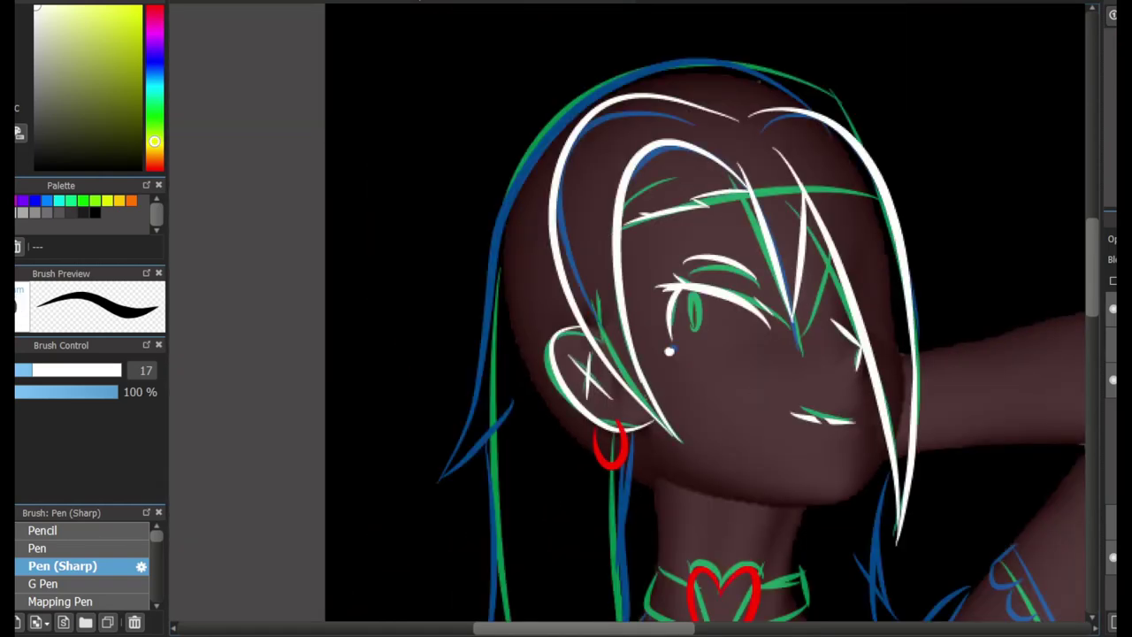
Outline the elongated diamond between the breasts in white.
scroll(669, 351, "down", 5)
scroll(526, 356, "up", 3)
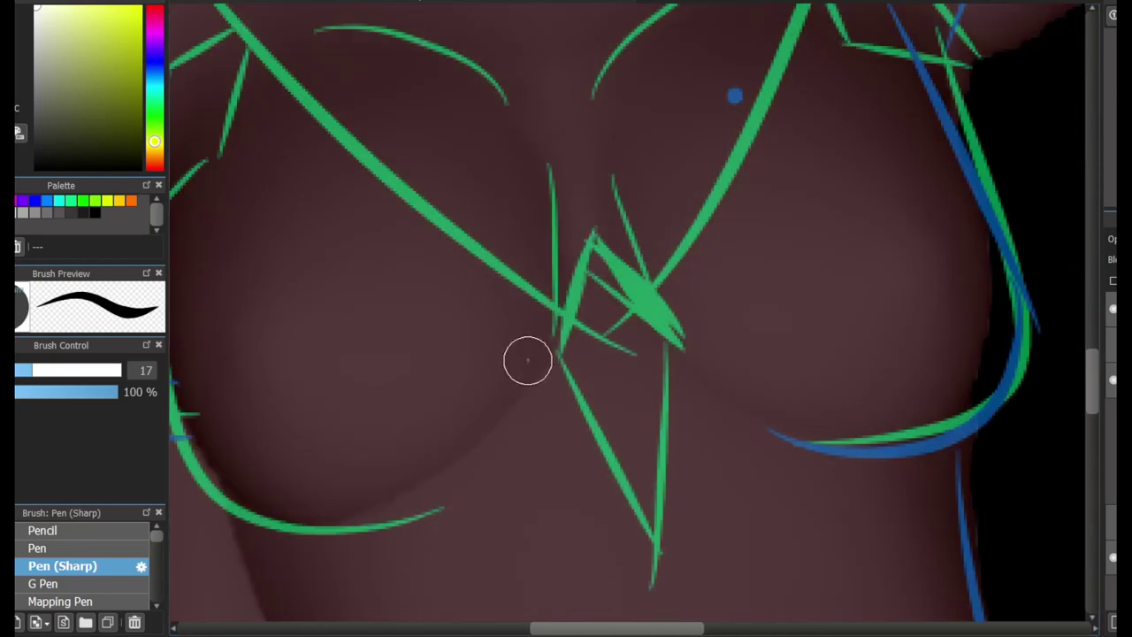
mouse_move(544, 356)
left_mouse_down()
mouse_move(695, 336)
mouse_move(557, 396)
mouse_move(1075, 363)
mouse_move(1026, 570)
left_mouse_up()
Outline in white the four-sided shape by the armpit of the lowered arm and the pointed shape on its shoulder.
left_click_drag(721, 290, 661, 430)
mouse_move(634, 333)
left_mouse_down()
mouse_move(716, 284)
mouse_move(685, 432)
left_mouse_up()
left_click_drag(606, 141, 451, 208)
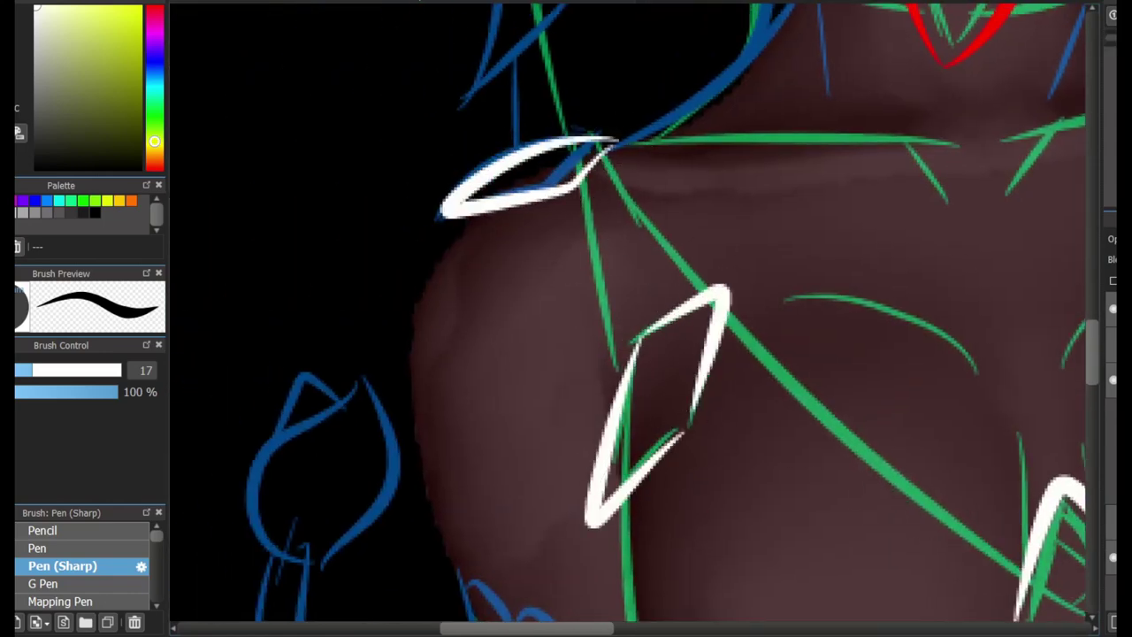
Outline in white the matching four-sided shape by the raised arm's armpit and the pointed shape on that shoulder.
scroll(606, 142, "right", 10)
left_click_drag(827, 352, 707, 336)
key("ctrl+z")
left_click_drag(752, 248, 708, 354)
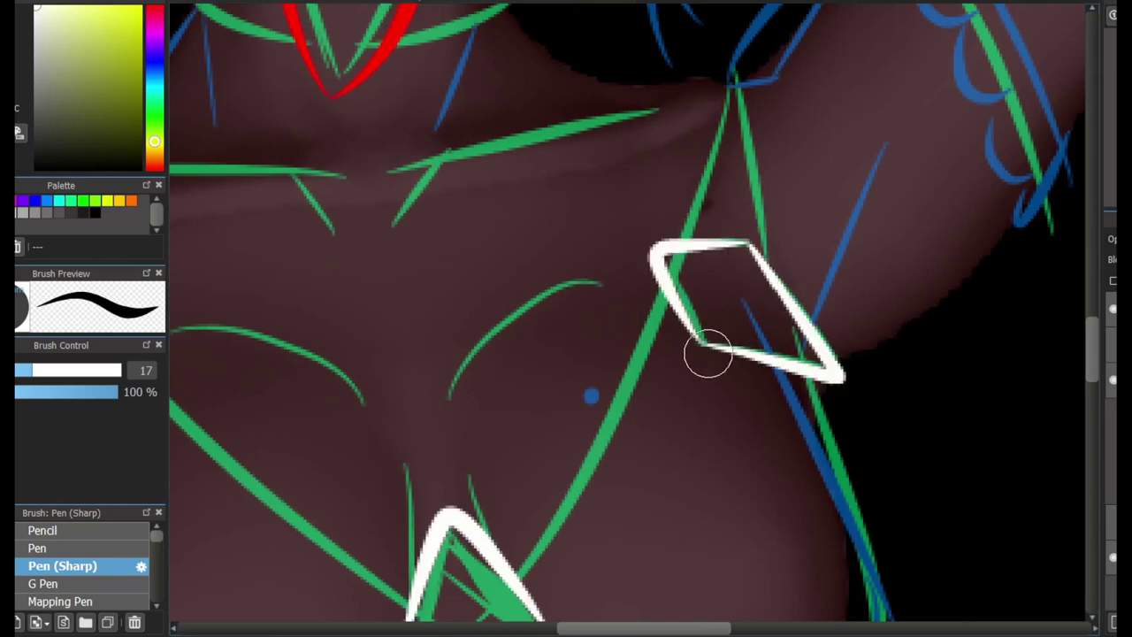
scroll(708, 354, "up", 3)
left_click_drag(718, 209, 761, 209)
scroll(727, 374, "down", 4)
scroll(727, 374, "left", 8)
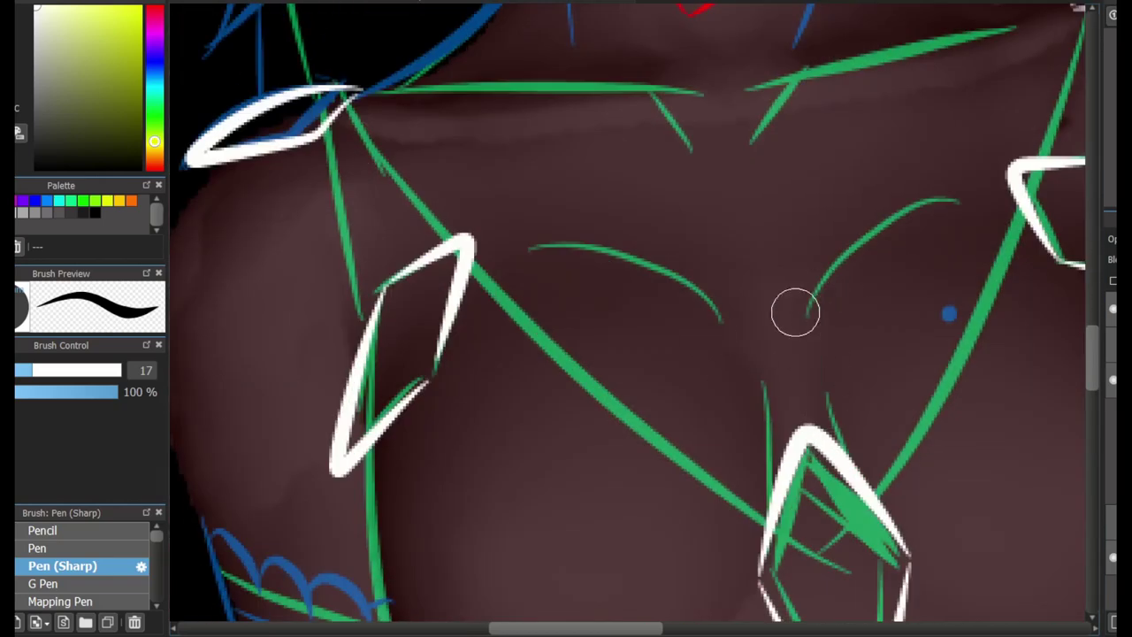
key("ctrl+z")
left_click_drag(760, 305, 766, 346)
key("ctrl+z")
left_click_drag(833, 276, 824, 438)
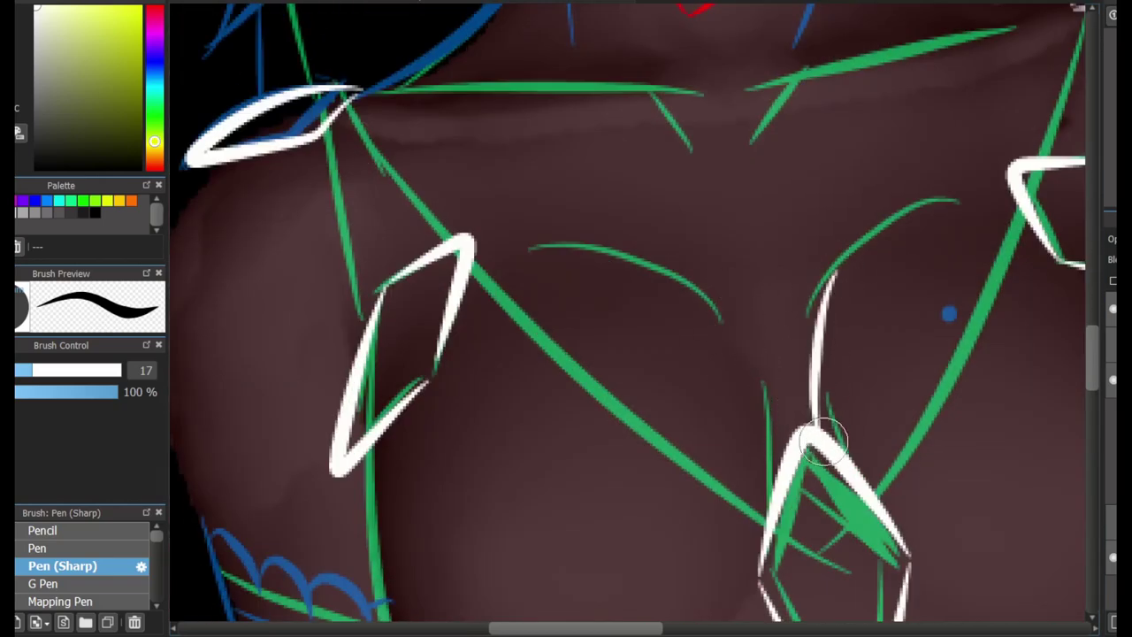
Outline the crown of the hair in white from above the fringe around the back of the head, with a flicked lock.
scroll(1063, 227, "up", 10)
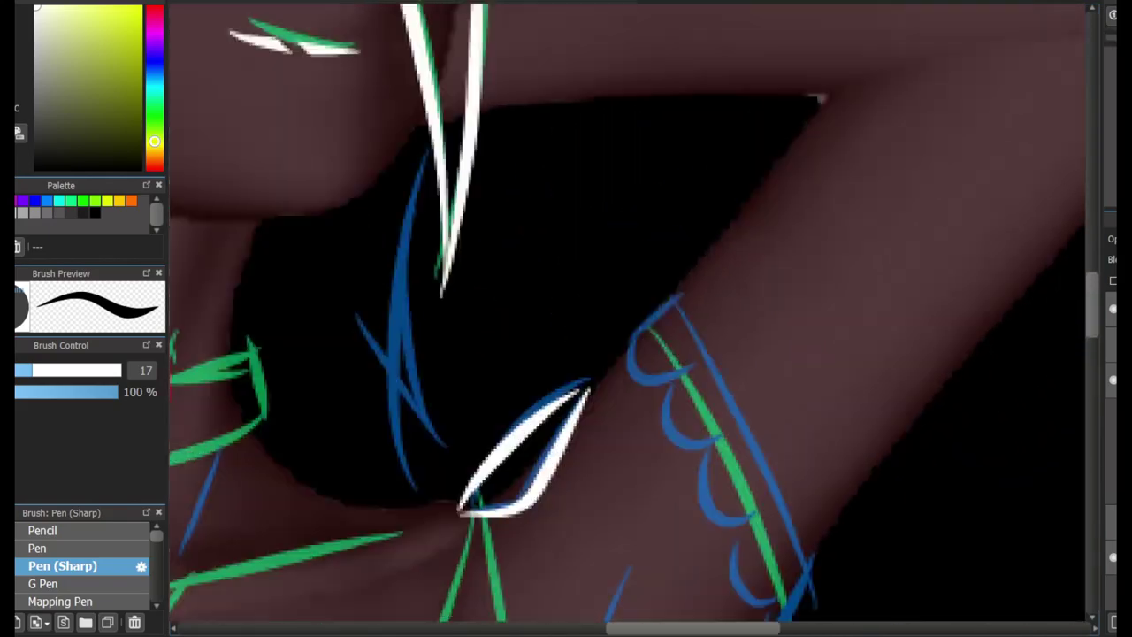
scroll(672, 205, "down", 3)
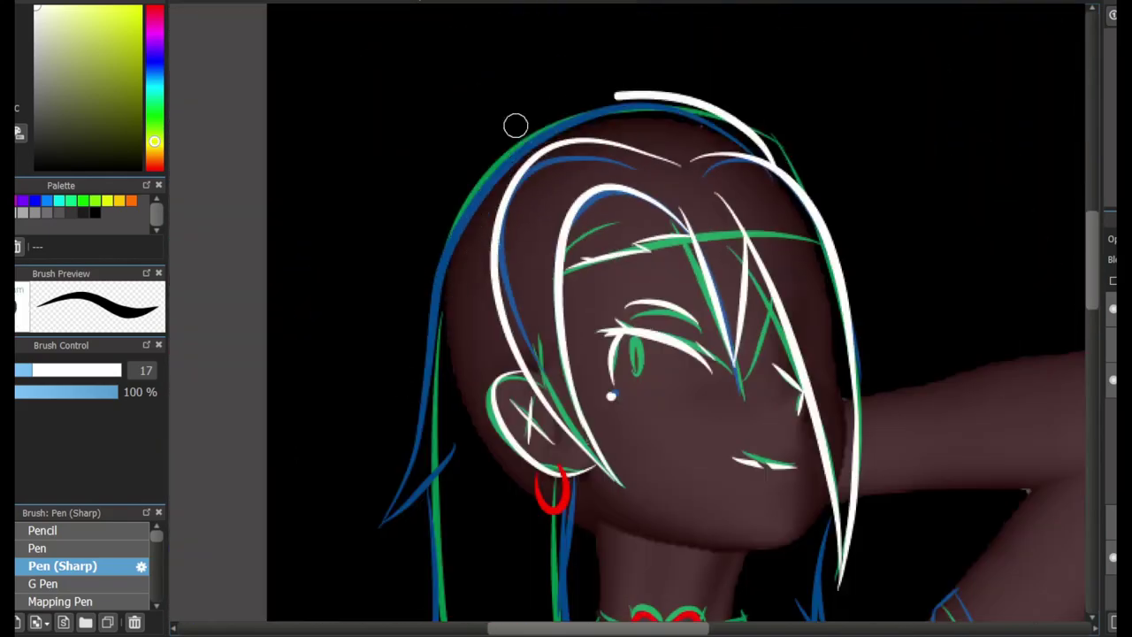
left_click_drag(518, 121, 437, 354)
scroll(558, 324, "up", 3)
left_click_drag(523, 395, 656, 246)
Add a jagged white hair tip behind the neck and a curved strand running down to the shoulder shape.
scroll(656, 246, "down", 5)
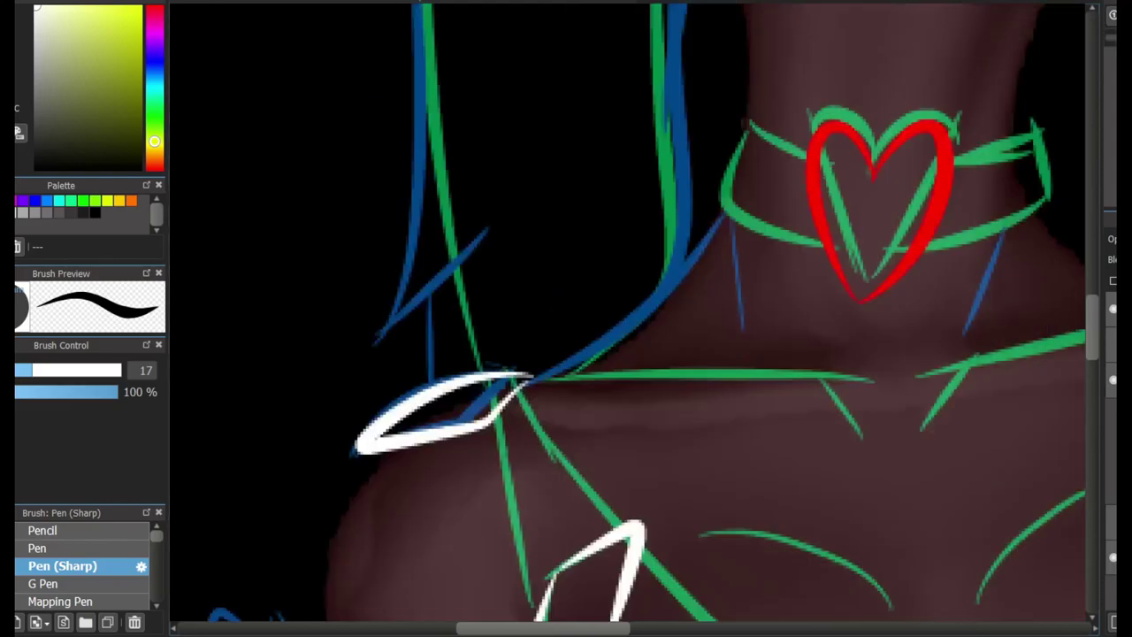
scroll(619, 78, "up", 2)
mouse_move(556, 481)
left_mouse_down()
mouse_move(619, 78)
mouse_move(546, 487)
mouse_move(701, 327)
left_mouse_up()
left_click_drag(651, 414, 604, 579)
scroll(604, 580, "down", 3)
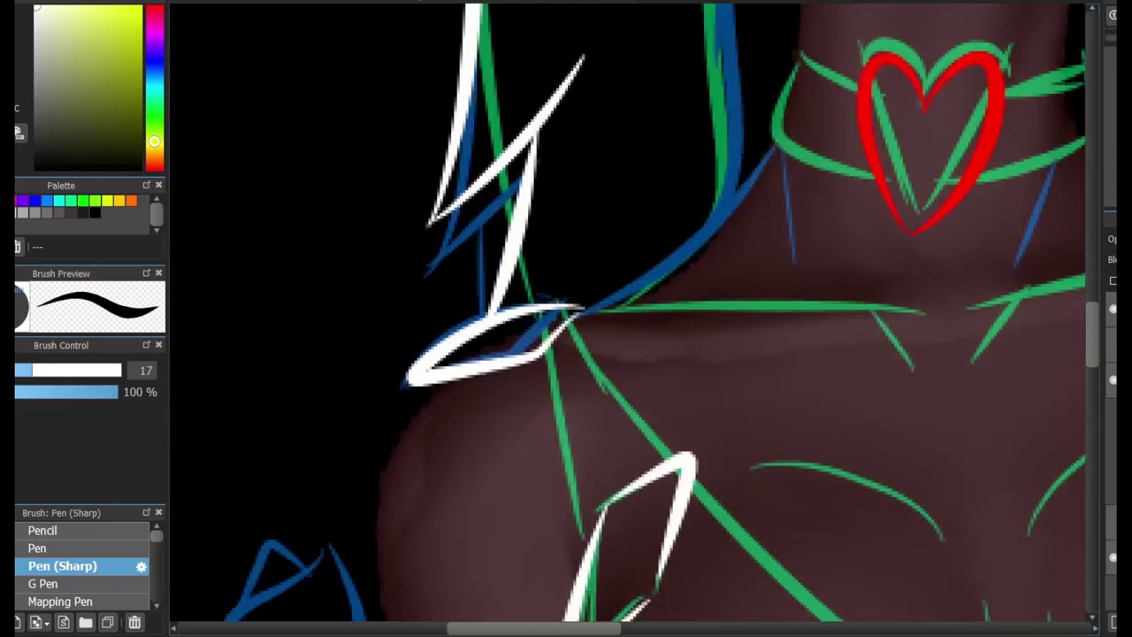
scroll(604, 579, "up", 5)
scroll(604, 579, "down", 10)
Switch to the Pen brush and draw a straight horizontal white tabletop line across the full canvas width.
scroll(619, 354, "down", 3)
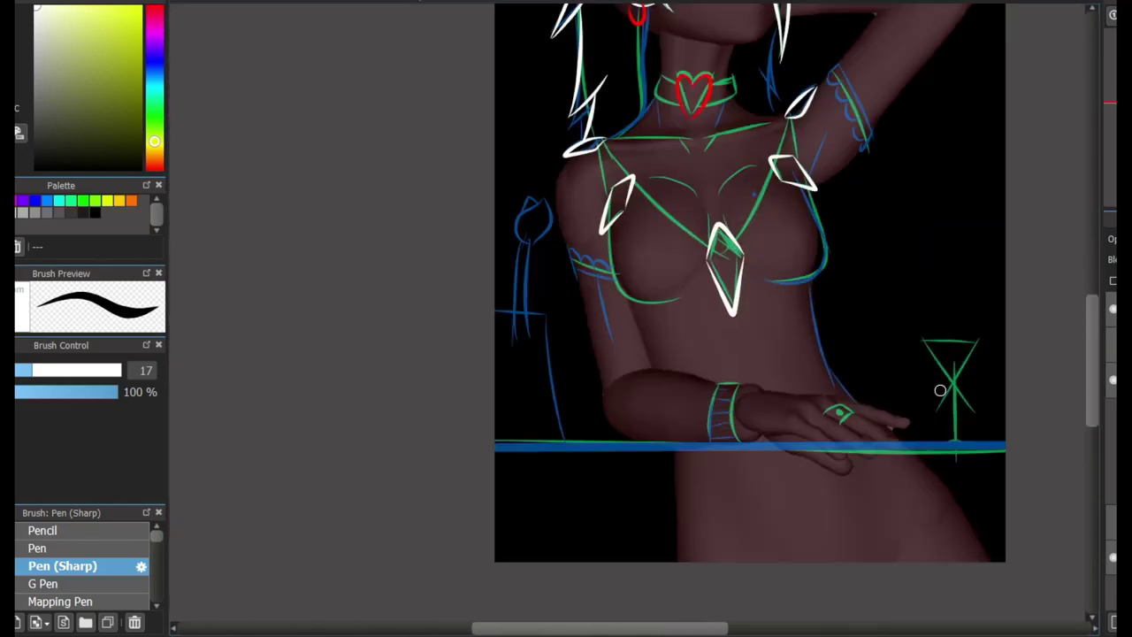
left_click(39, 549)
scroll(619, 354, "up", 3)
scroll(619, 354, "right", 3)
left_click_drag(283, 433, 1034, 433)
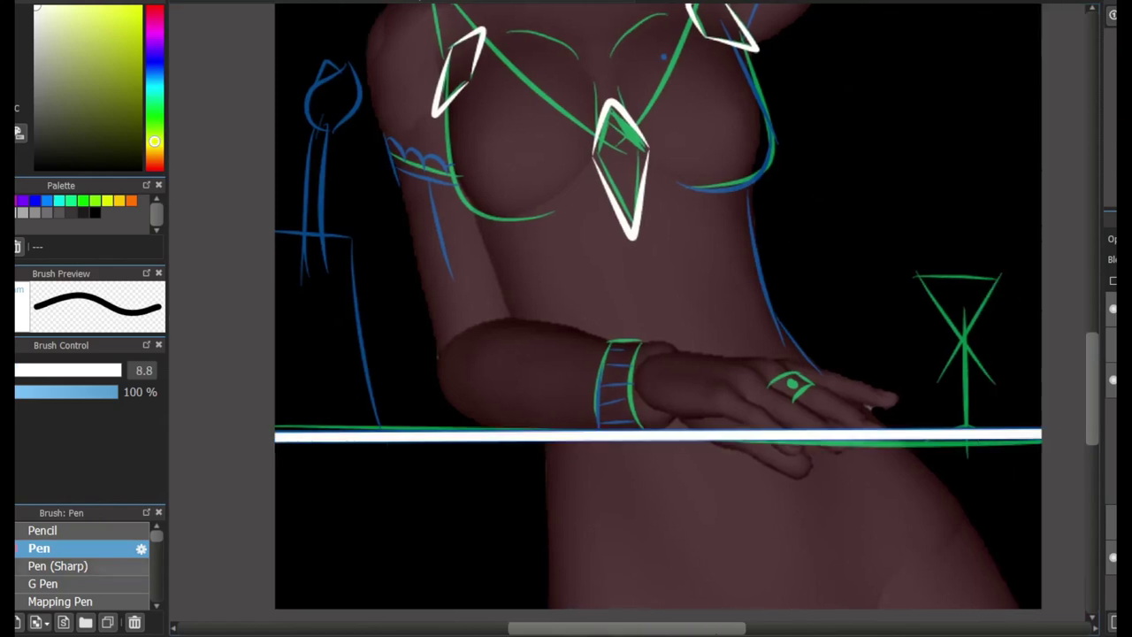
Switch back to Pen (Sharp) and outline the rosebud beside the lowered arm in red.
left_click(57, 566)
scroll(530, 157, "up", 5)
left_click_drag(597, 129, 535, 329)
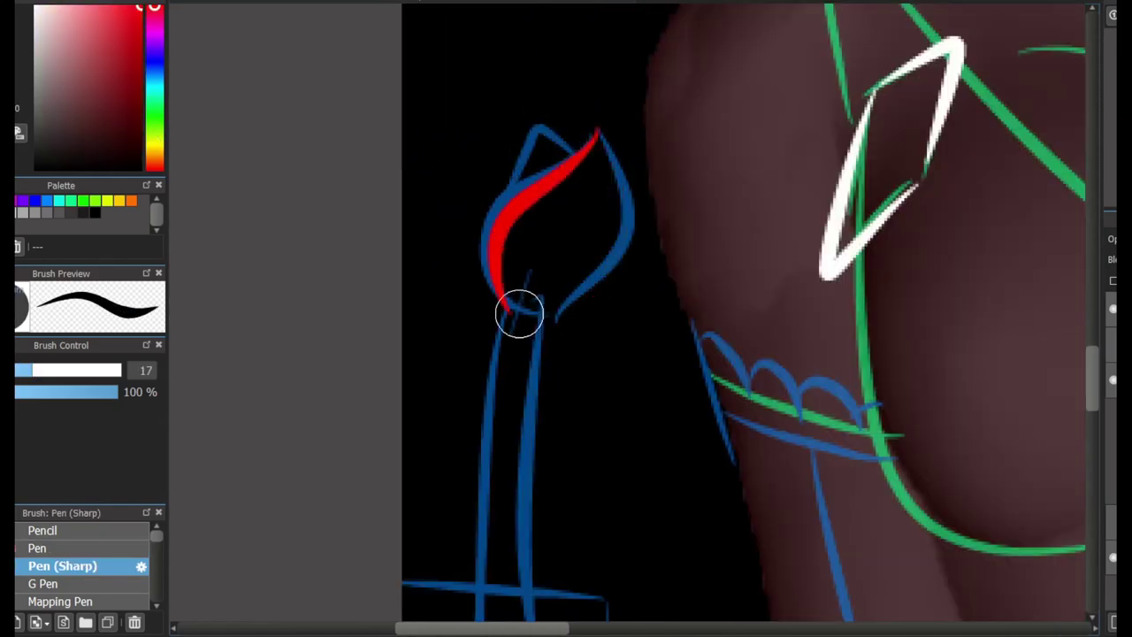
Switch the colour to white and draw the vase's curved rim and its wavy side down to the tabletop.
scroll(455, 348, "down", 5)
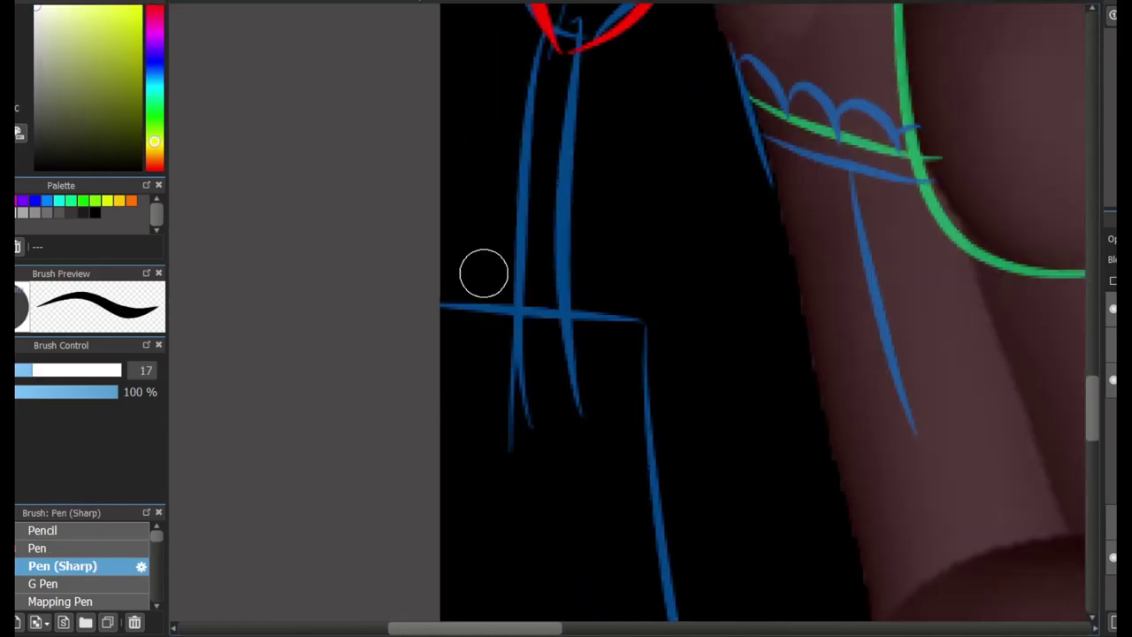
key("x")
scroll(481, 271, "down", 3)
left_click_drag(504, 289, 583, 478)
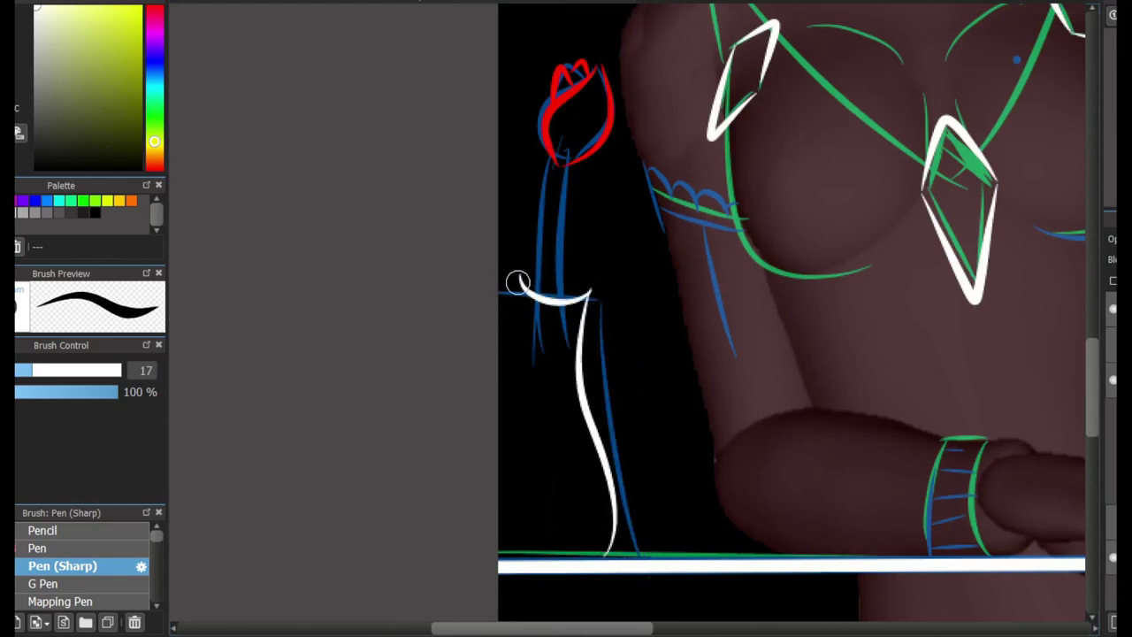
Draw the triangular bowl of the wine glass in white, with rounded corners at its rim.
scroll(885, 357, "right", 10)
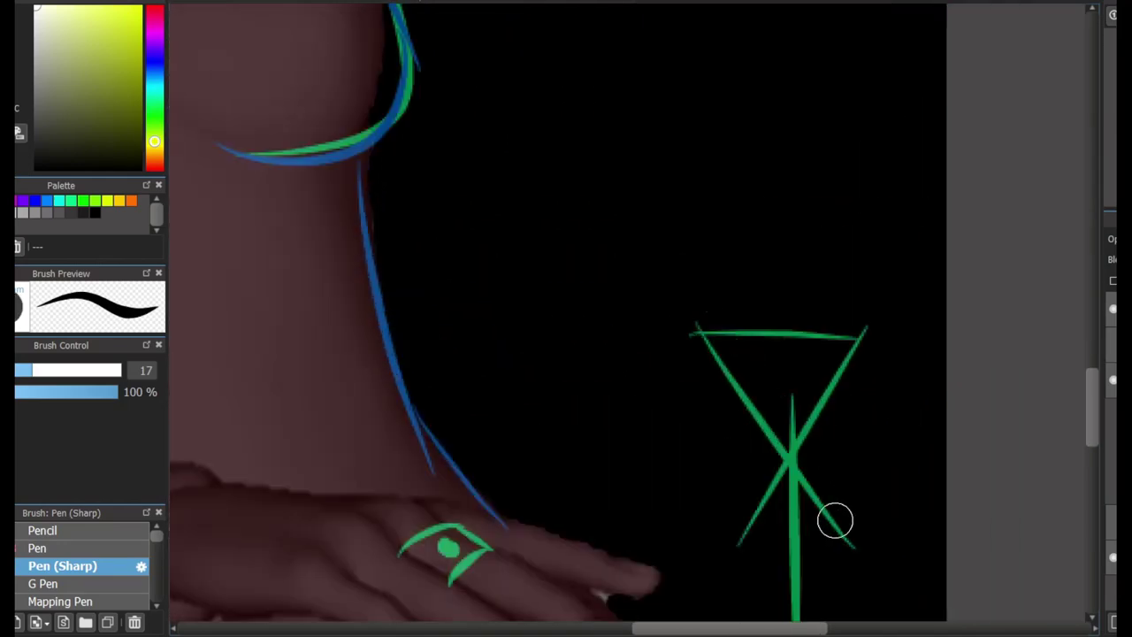
mouse_move(741, 407)
left_mouse_down()
mouse_move(776, 463)
mouse_move(834, 467)
left_mouse_up()
key("ctrl+z")
scroll(865, 327, "down", 3)
scroll(863, 230, "left", 2)
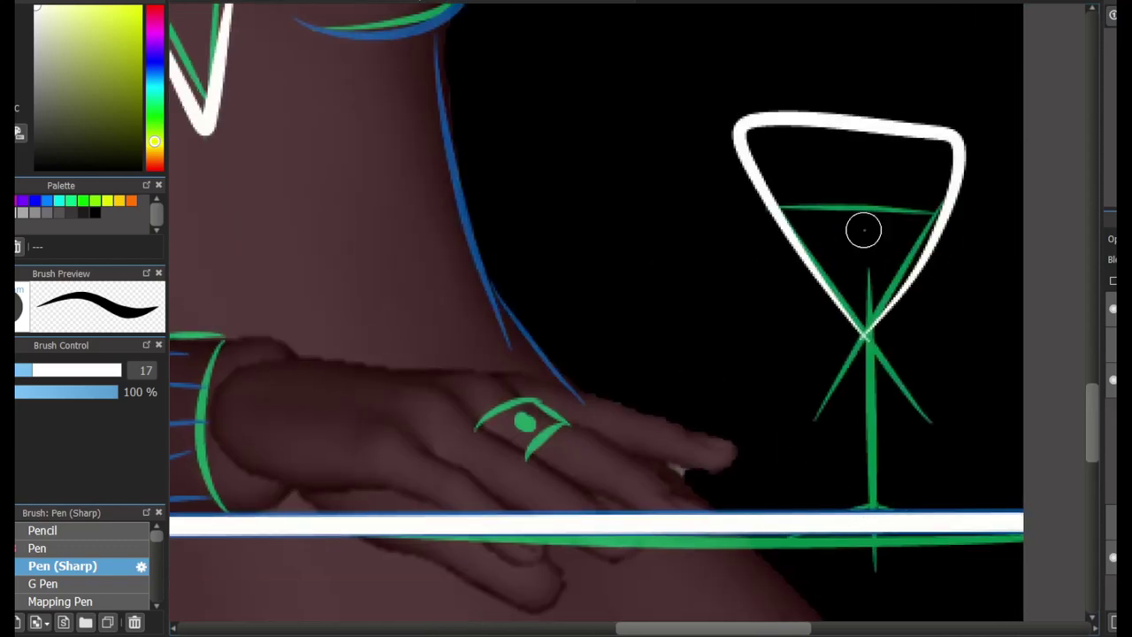
key("ctrl+z")
Draw the wine glass's white stem and two slanted foot strokes at the tabletop, undoing stray strokes.
scroll(1077, 544, "down", 3)
scroll(1077, 544, "right", 1)
left_click_drag(812, 64, 825, 442)
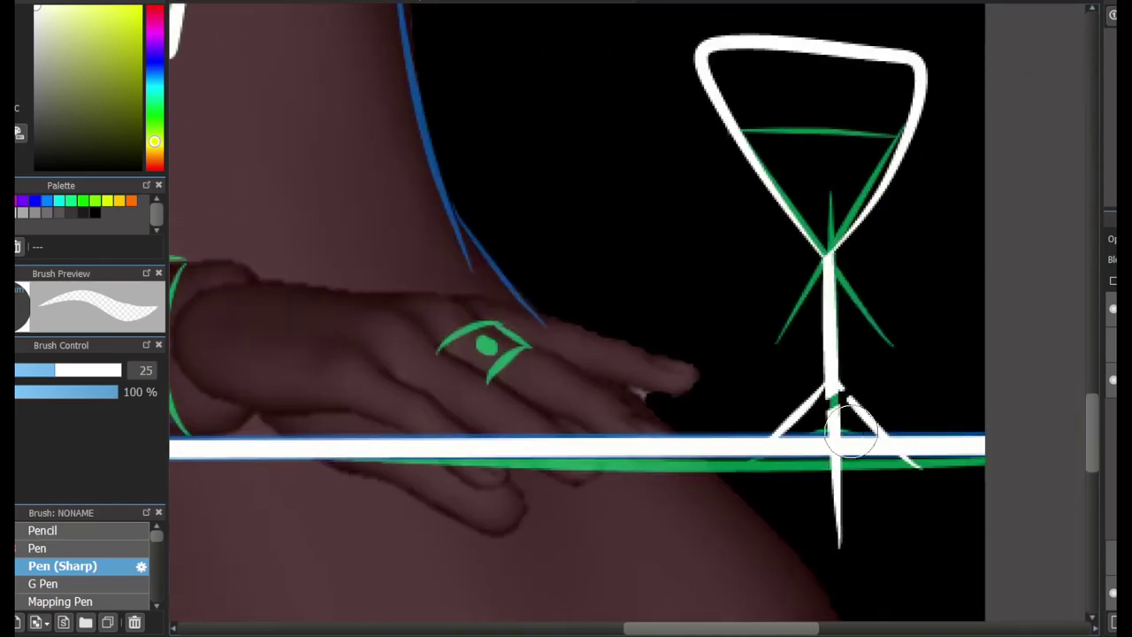
key("ctrl+z")
key("ctrl+z")
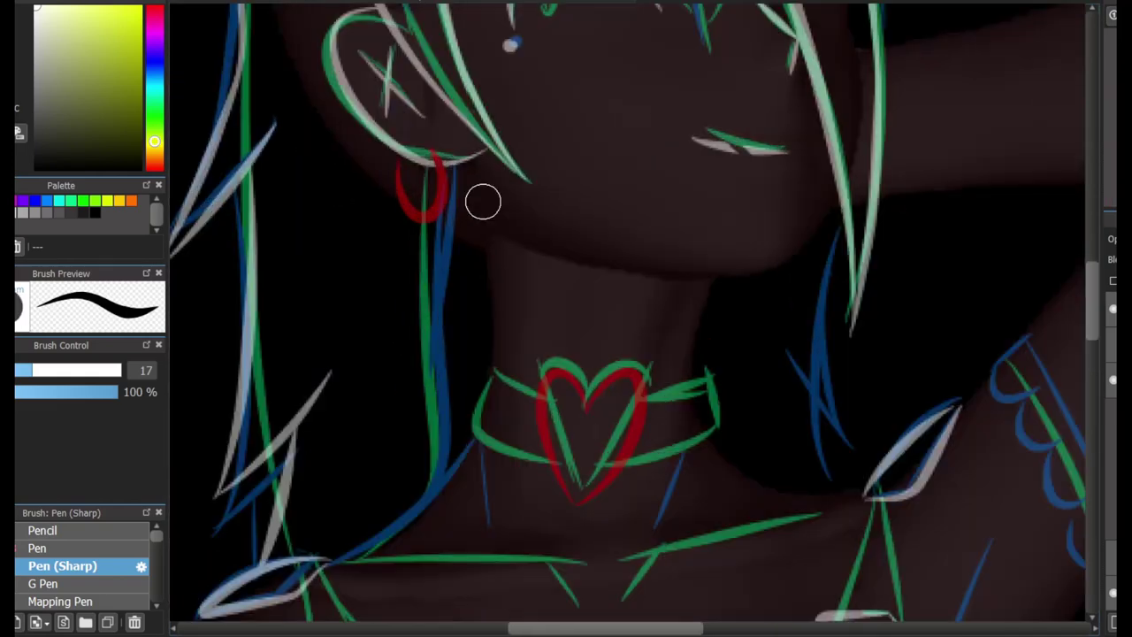
Outline both sides of the choker band in white and erase the ends that overlap the red heart.
scroll(587, 518, "up", 2)
mouse_move(455, 323)
left_mouse_down()
mouse_move(566, 445)
mouse_move(738, 339)
left_mouse_up()
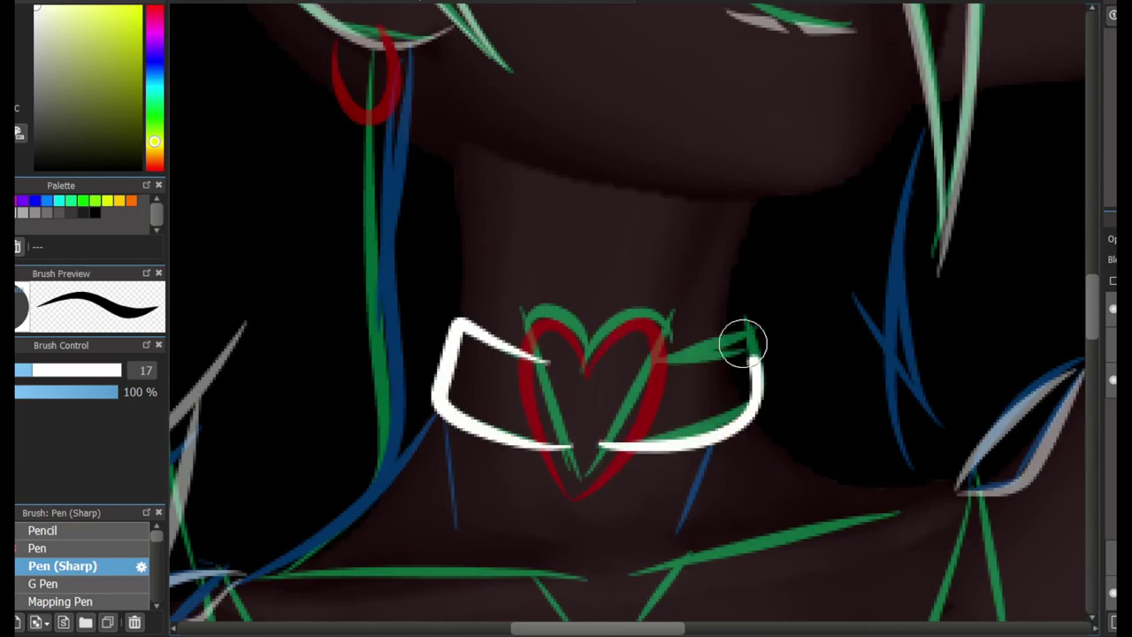
mouse_move(610, 367)
left_mouse_down()
mouse_move(619, 462)
mouse_move(593, 448)
left_mouse_up()
key("ctrl+z")
key("e")
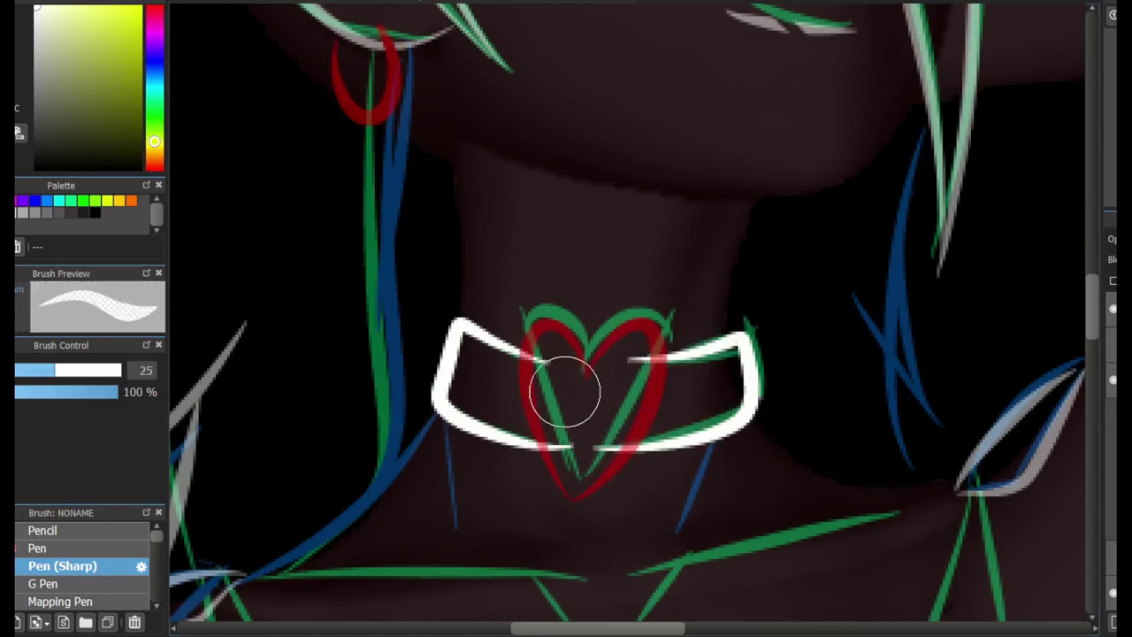
key("p")
left_click_drag(623, 380, 808, 402)
mouse_move(595, 40)
left_mouse_down()
mouse_move(632, 250)
mouse_move(566, 371)
mouse_move(503, 548)
left_mouse_up()
key("ctrl+z")
mouse_move(619, 354)
left_mouse_down()
mouse_move(447, 522)
mouse_move(363, 446)
left_mouse_up()
left_click_drag(840, 219, 778, 276)
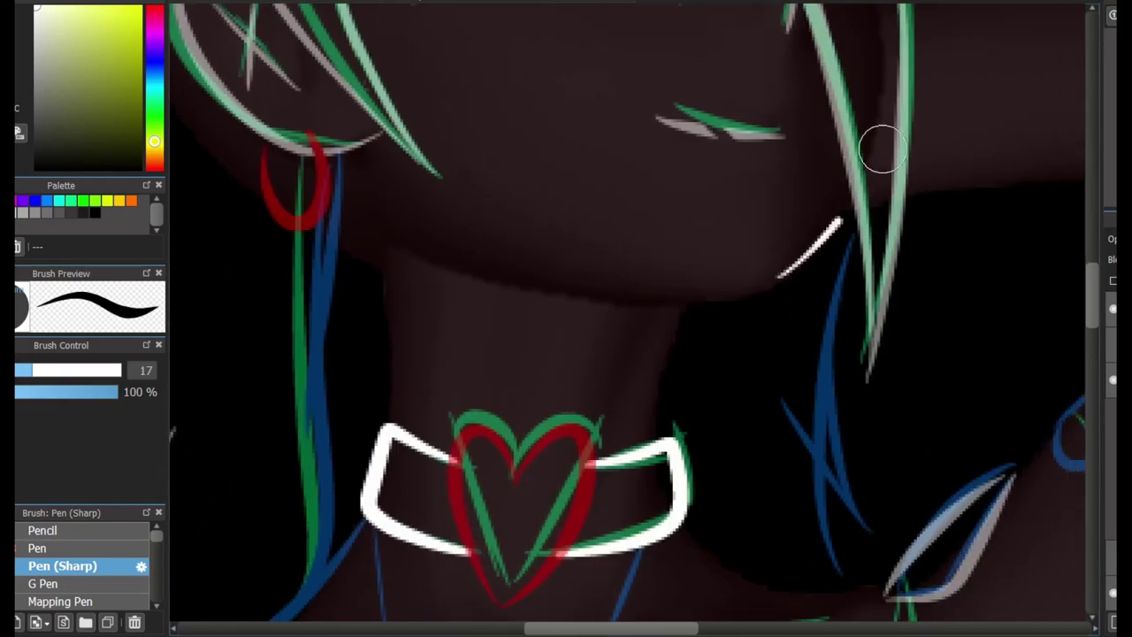
Outline the armband on the raised arm in white, with one smooth curved edge and one scalloped edge.
mouse_move(1083, 420)
left_mouse_down()
mouse_move(604, 218)
mouse_move(526, 438)
mouse_move(671, 512)
mouse_move(671, 207)
left_mouse_up()
left_click_drag(659, 137, 786, 399)
left_click_drag(650, 225, 734, 363)
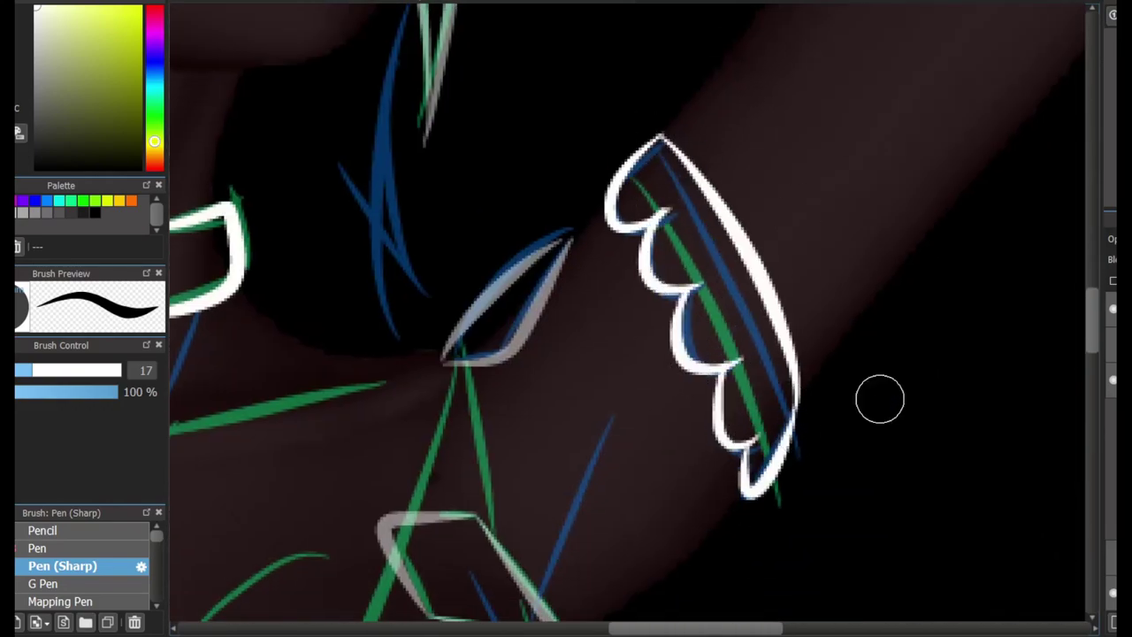
Draw white contour lines along the lower and upper edges of the raised forearm, rounding the elbow.
scroll(531, 267, "up", 3)
left_click_drag(387, 258, 935, 182)
scroll(823, 222, "up", 3)
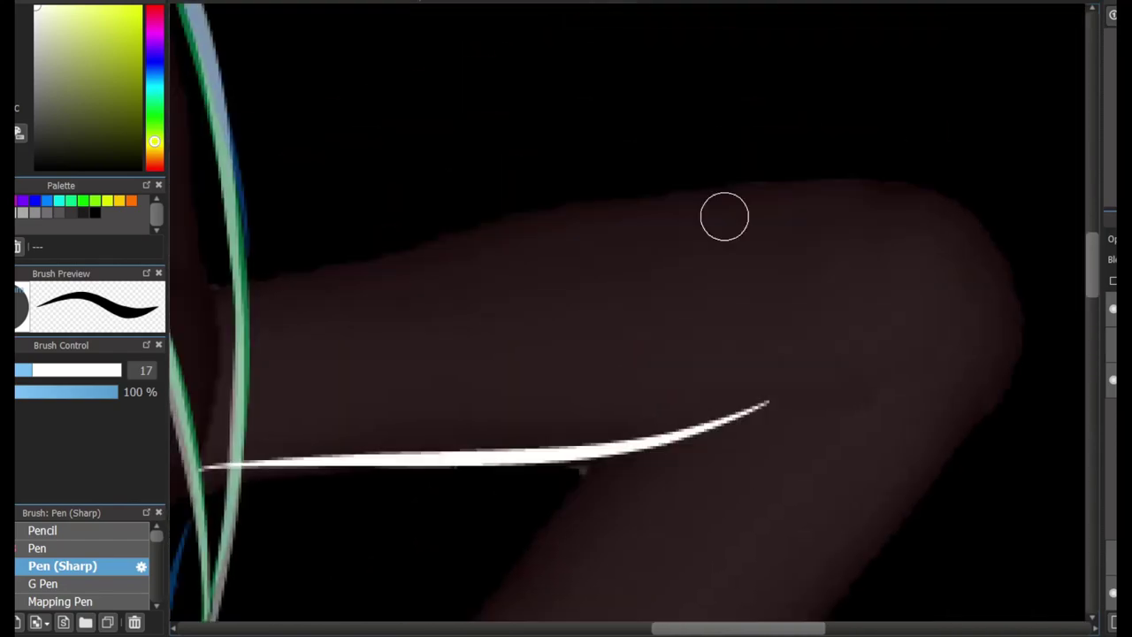
mouse_move(197, 286)
left_mouse_down()
mouse_move(935, 169)
mouse_move(986, 358)
left_mouse_up()
Draw white contour lines along the inner and outer edges of the raised upper arm down to the armband.
scroll(556, 353, "down", 5)
left_click_drag(372, 398, 522, 190)
scroll(521, 190, "down", 1)
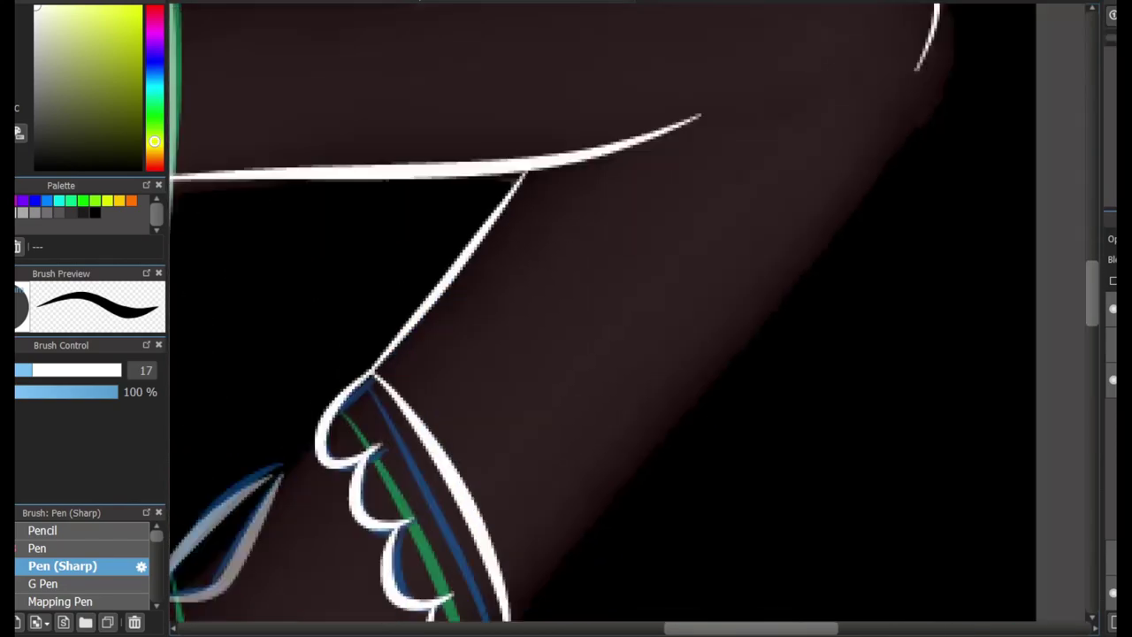
scroll(531, 266, "down", 1)
left_click_drag(911, 7, 495, 592)
left_click_drag(556, 505, 624, 500)
scroll(790, 397, "up", 4)
scroll(790, 397, "left", 5)
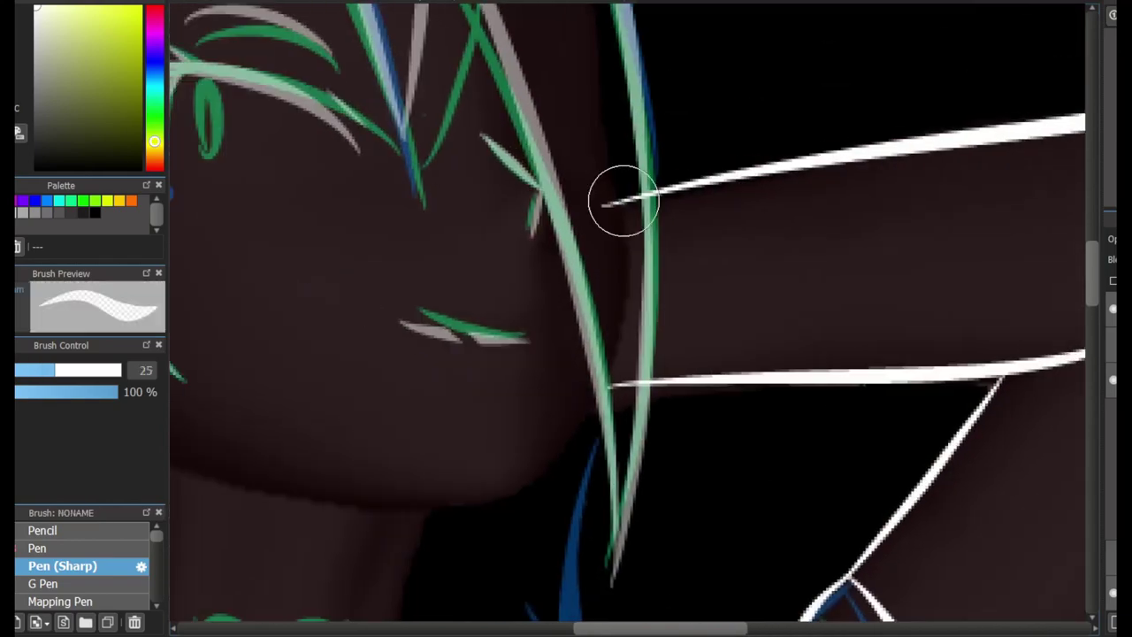
key("n")
Outline the wrist bracelet in white with two curved sides, a closed upper edge and four crossbars.
scroll(624, 396, "down", 6)
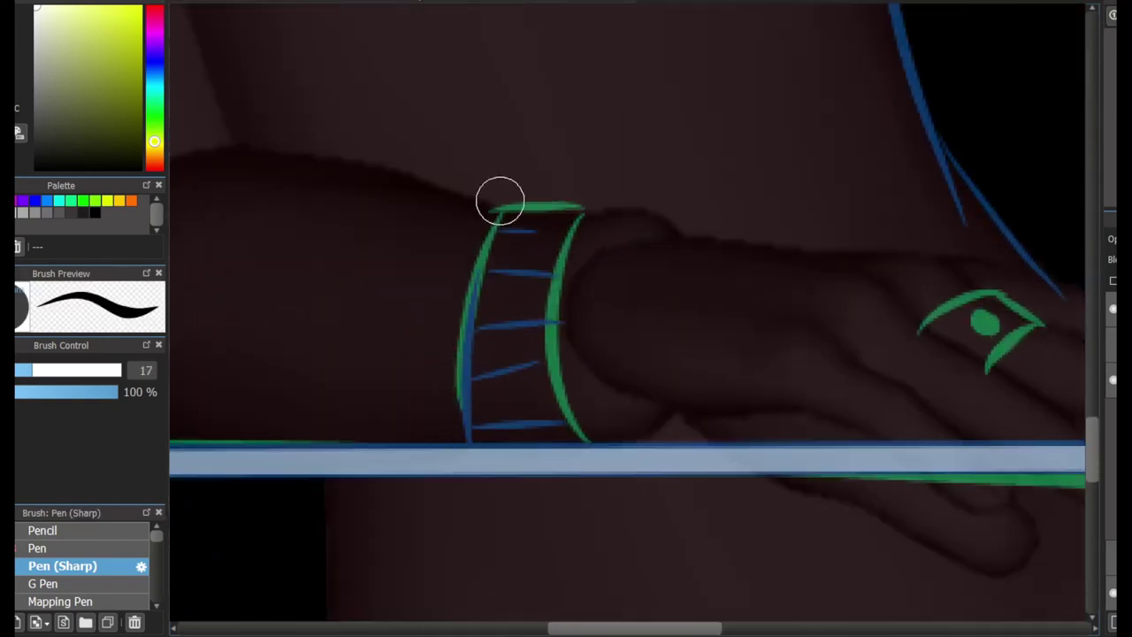
left_click_drag(500, 205, 477, 458)
left_click_drag(597, 451, 579, 214)
key("ctrl+z")
left_click_drag(502, 206, 617, 469)
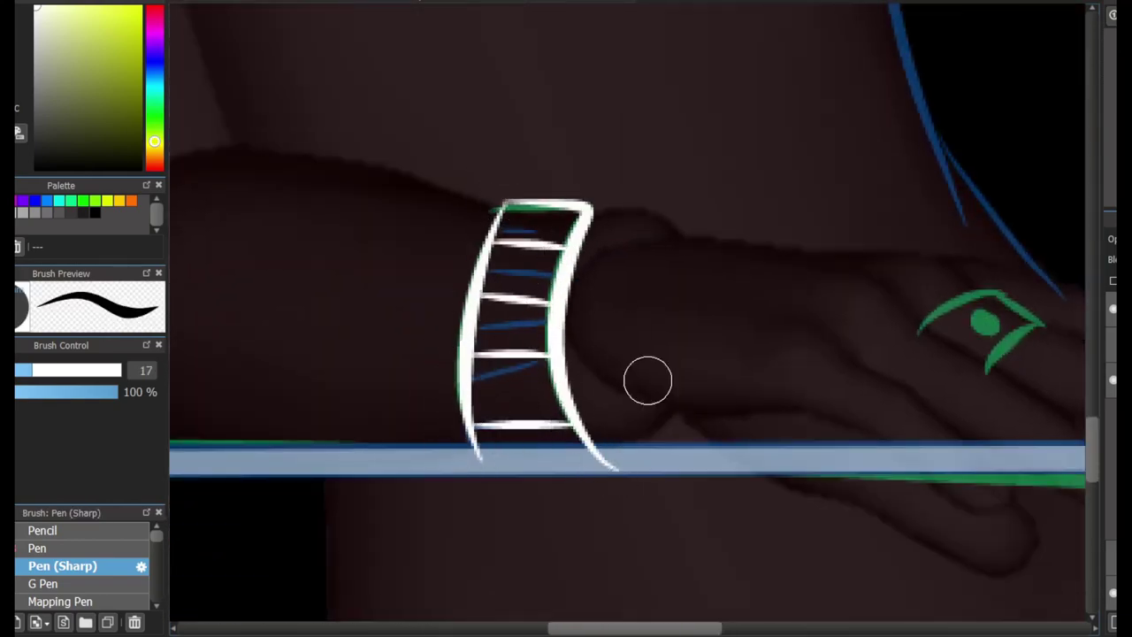
Draw the knuckle curves, ring outline and finger dividing lines of the resting hand in white.
scroll(648, 380, "right", 3)
mouse_move(707, 326)
left_mouse_down()
mouse_move(790, 294)
mouse_move(830, 309)
left_mouse_up()
scroll(788, 304, "up", 2)
left_click_drag(601, 201, 768, 237)
left_click_drag(568, 239, 958, 481)
left_click_drag(585, 349, 777, 501)
Outline the resting hand's index finger in white with long upper and lower edges and a rounded tip.
scroll(693, 591, "right", 5)
left_click_drag(469, 209, 846, 309)
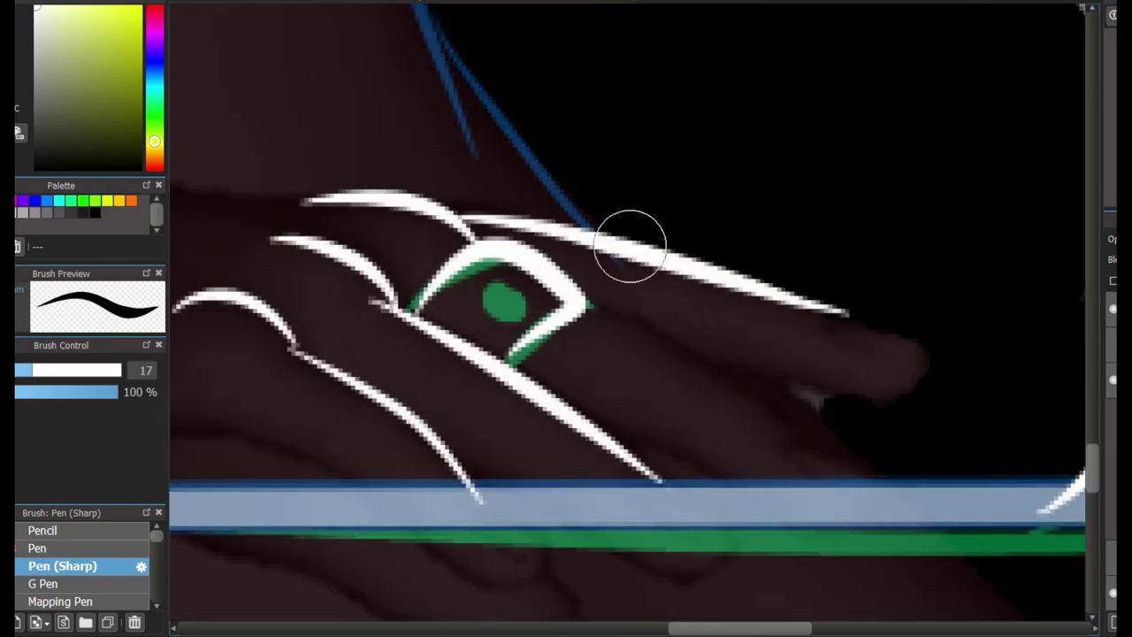
key("ctrl+z")
left_click_drag(454, 182, 935, 349)
mouse_move(581, 304)
left_mouse_down()
mouse_move(695, 361)
mouse_move(897, 374)
left_mouse_up()
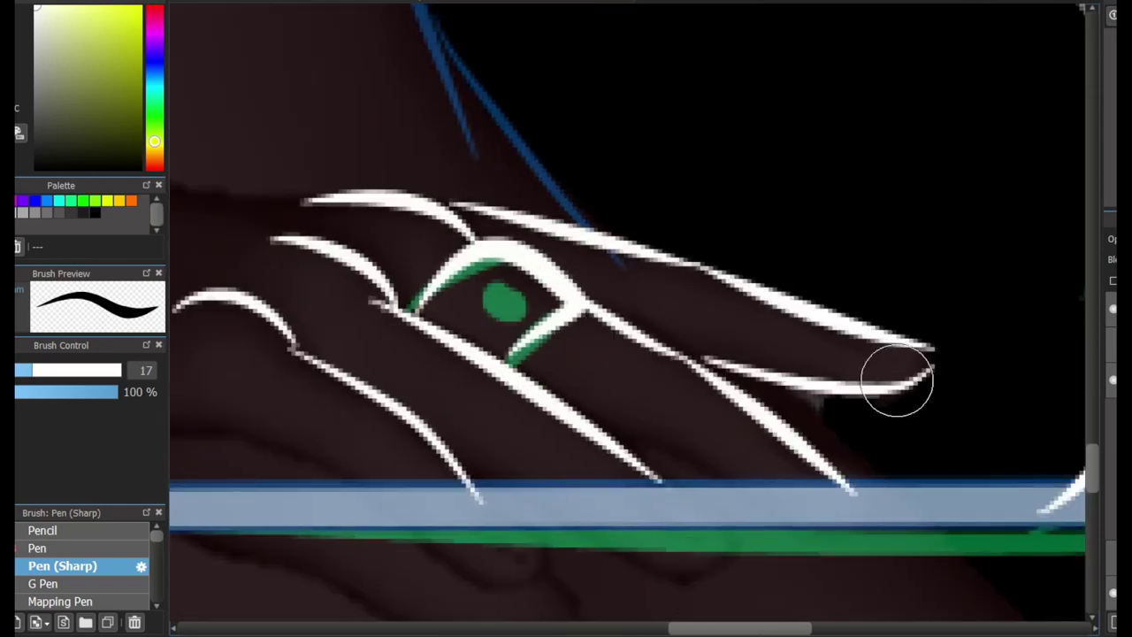
Draw white contours along the back of the hand and its lower edge, from the bracelet to the knuckles and table.
scroll(897, 374, "left", 5)
mouse_move(366, 137)
left_mouse_down()
mouse_move(431, 178)
mouse_move(753, 203)
left_mouse_up()
key("ctrl+z")
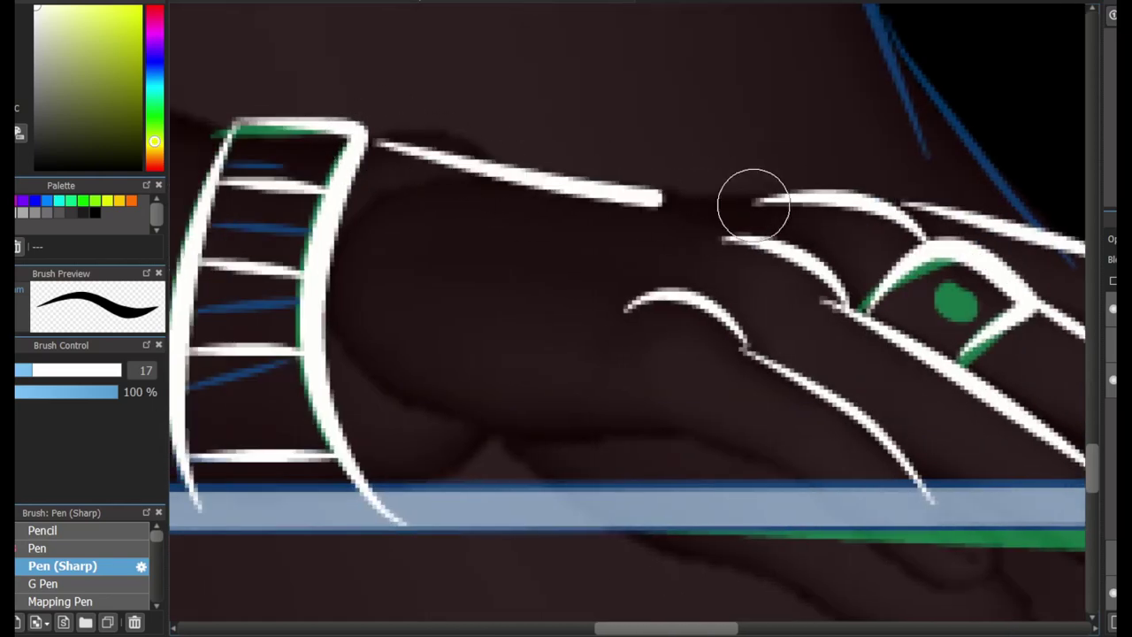
key("ctrl+z")
left_click_drag(369, 140, 747, 187)
left_click_drag(367, 340, 699, 432)
mouse_move(679, 417)
left_mouse_down()
mouse_move(864, 497)
mouse_move(837, 501)
left_mouse_up()
key("ctrl+z")
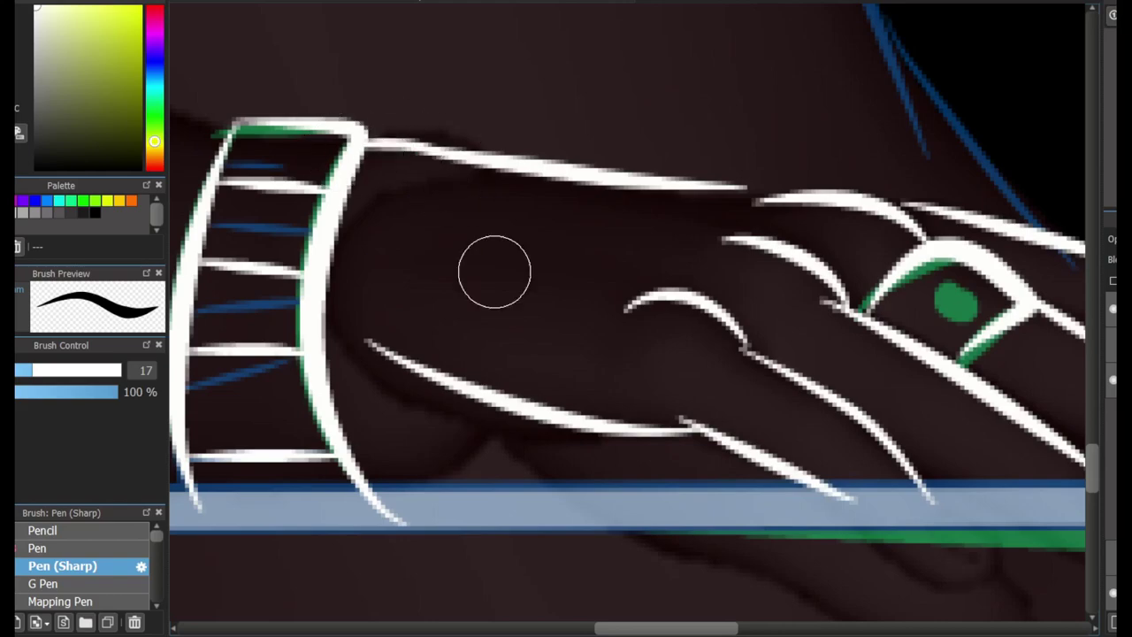
Extend the white contour on the back of the hand over the index knuckle to the finger.
scroll(493, 268, "down", 2)
scroll(531, 274, "up", 3)
scroll(538, 277, "right", 3)
left_click_drag(379, 284, 588, 295)
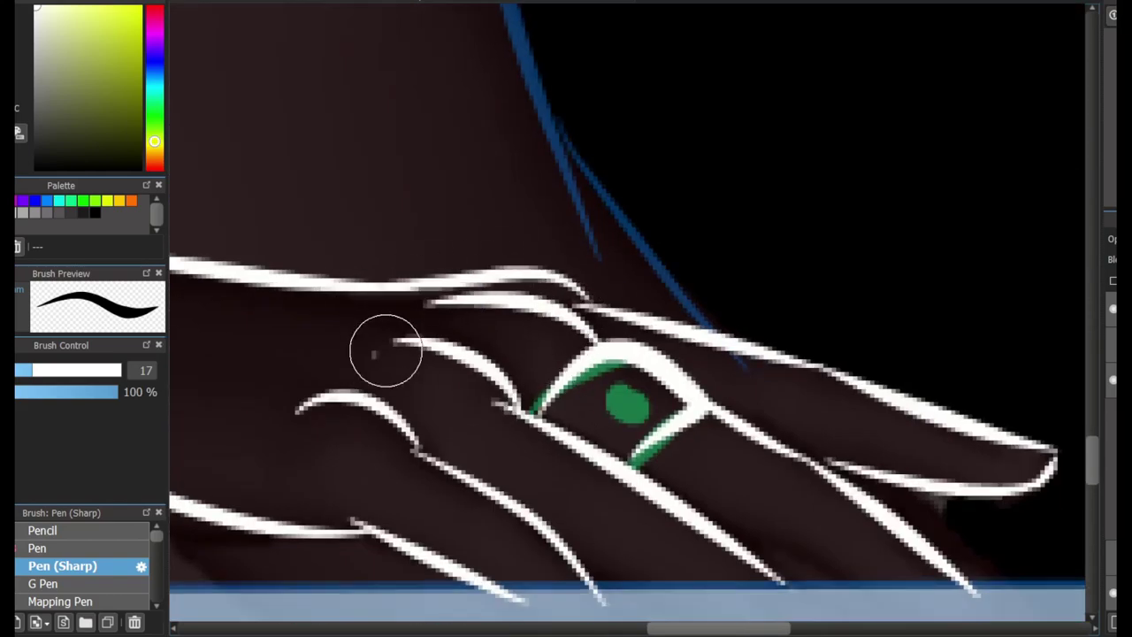
scroll(618, 174, "down", 3)
scroll(591, 346, "up", 3)
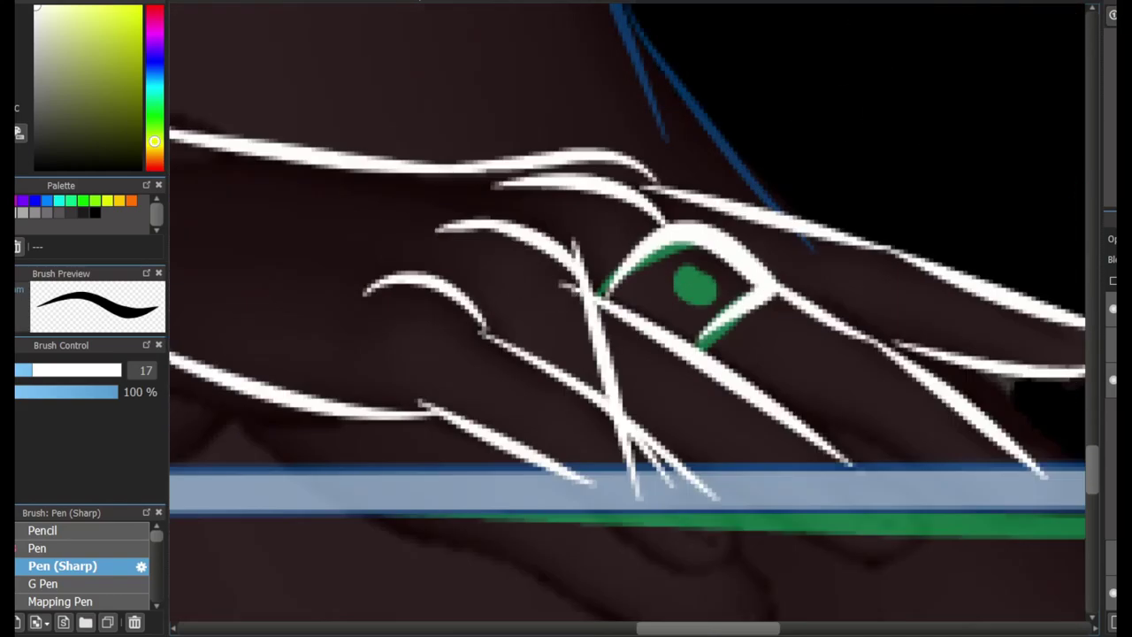
Erase the white bracelet and finger line ends that overlap the table edge.
key("e")
scroll(672, 118, "down", 3)
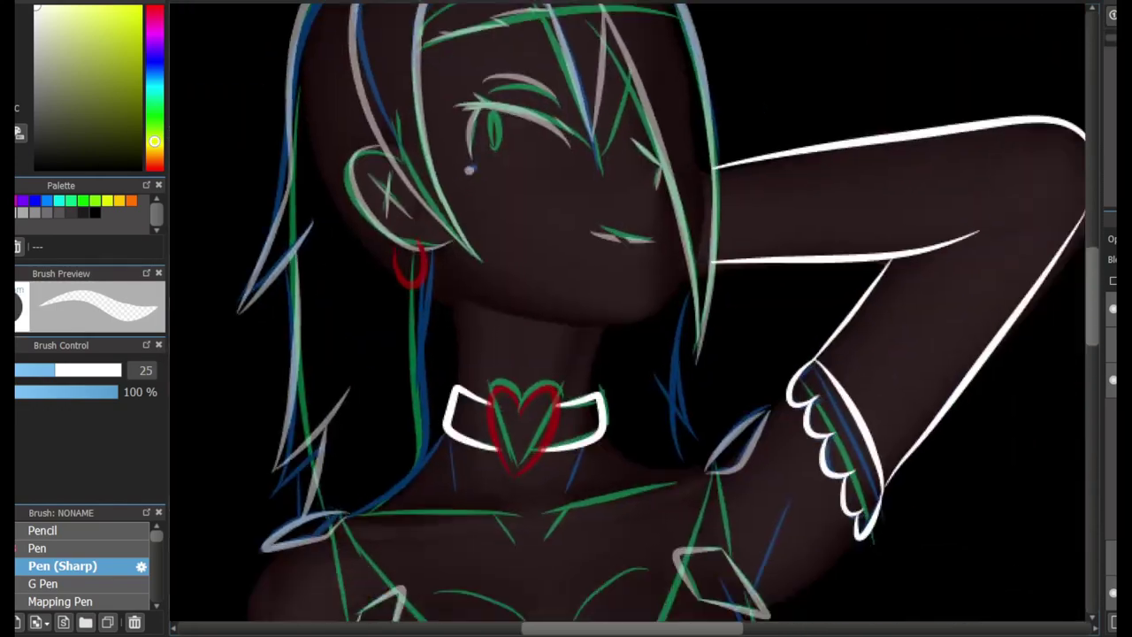
scroll(556, 404, "up", 3)
scroll(634, 319, "down", 2)
scroll(690, 265, "up", 1)
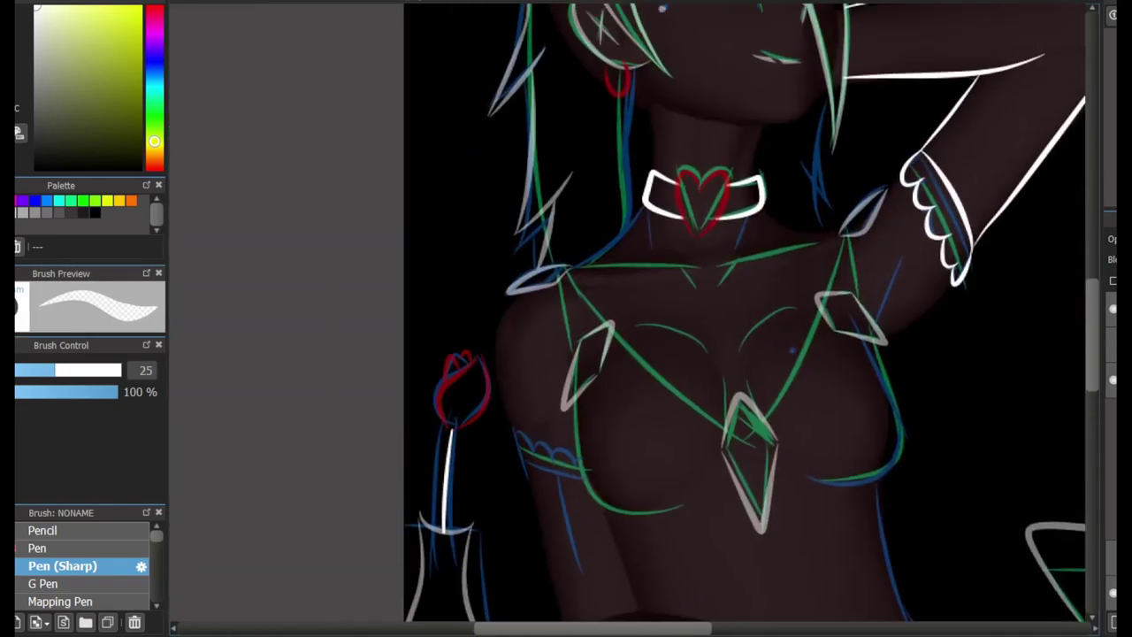
scroll(752, 318, "down", 3)
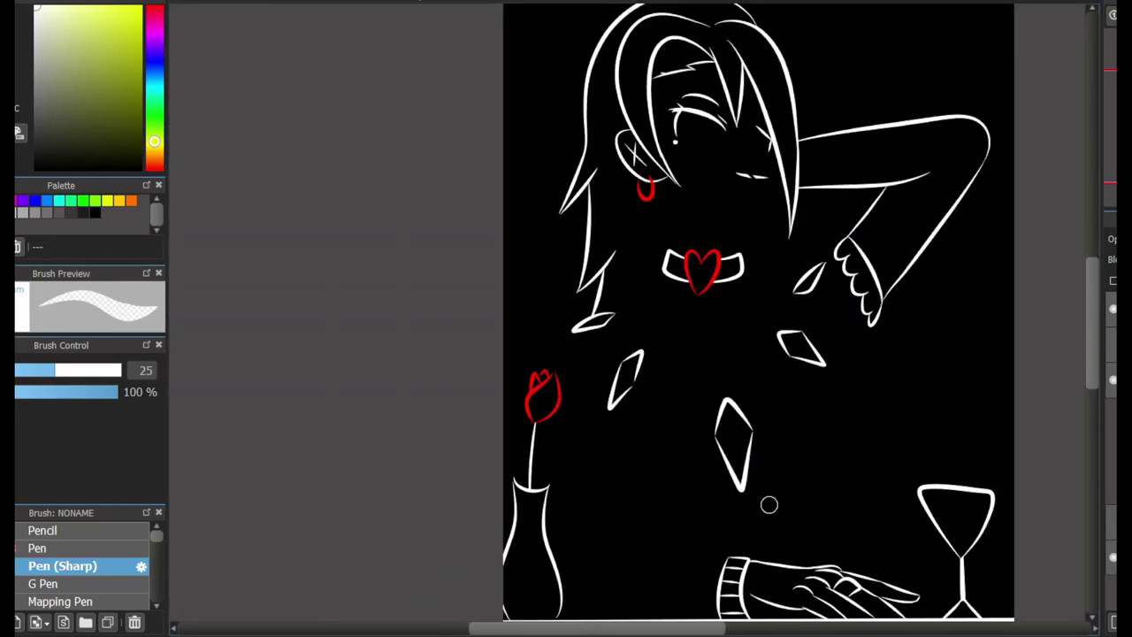
Pick up the red colour and draw the dress's V-shaped neckline between the shoulder gems and one outer strap.
left_click(715, 348, "alt")
scroll(715, 348, "up", 5)
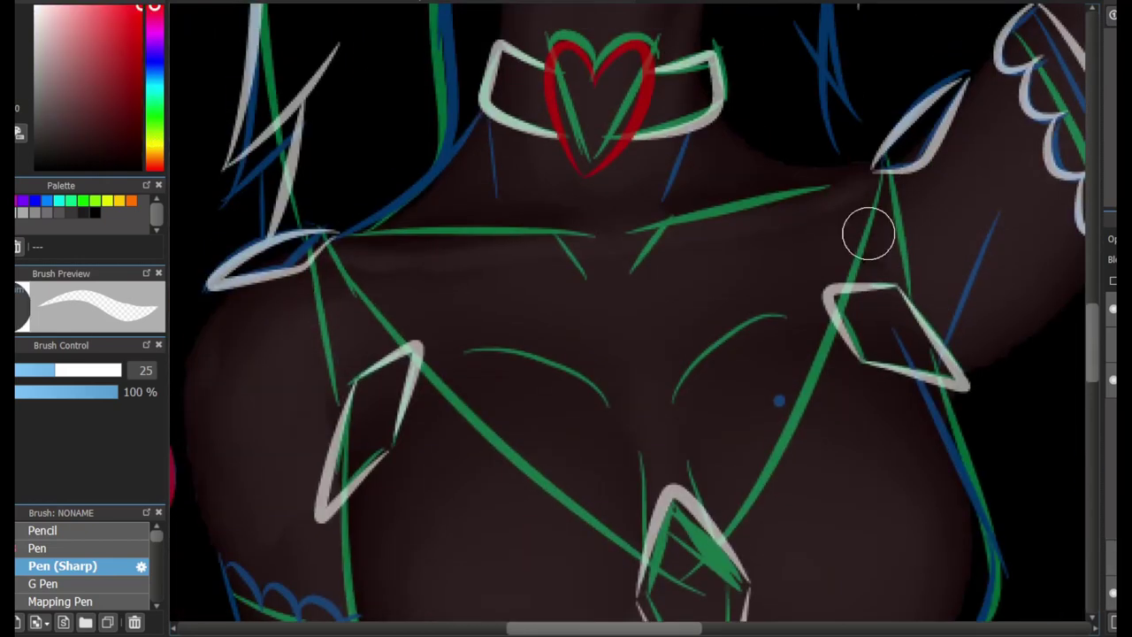
mouse_move(880, 166)
left_mouse_down()
mouse_move(804, 386)
mouse_move(687, 551)
left_mouse_up()
scroll(892, 160, "left", 3)
left_click_drag(454, 240, 758, 543)
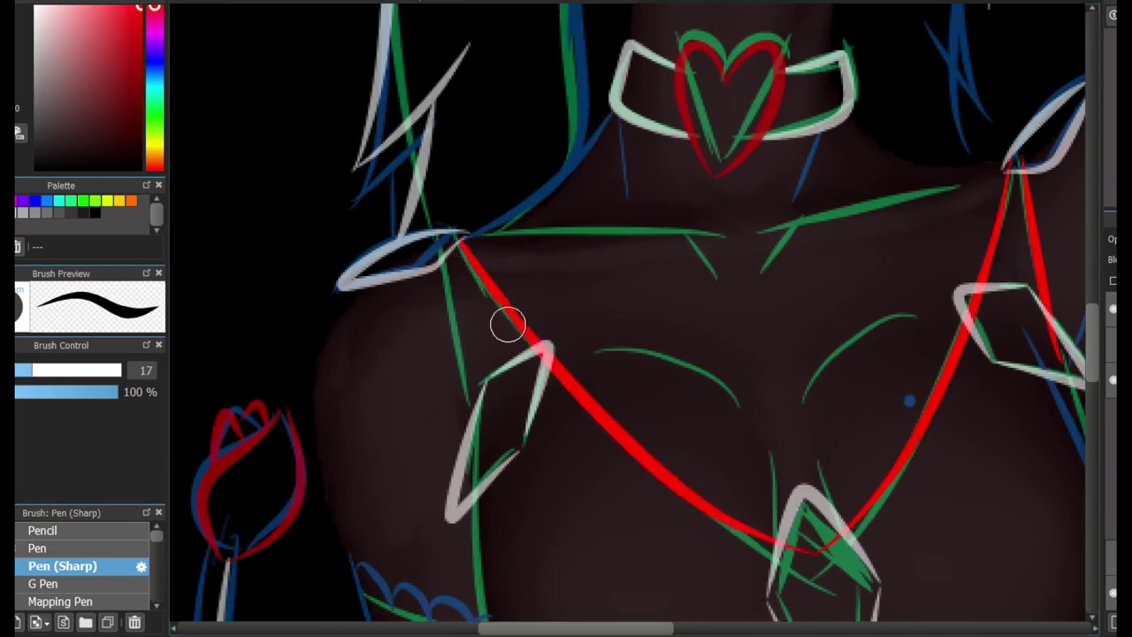
Draw the dress's outer edges in red, curving under the bust on both sides, and erase the neckline inside the central gem.
scroll(628, 183, "down", 3)
mouse_move(590, 531)
left_mouse_down()
mouse_move(371, 483)
mouse_move(371, 188)
left_mouse_up()
left_click(438, 455)
left_click_drag(831, 475, 1002, 329)
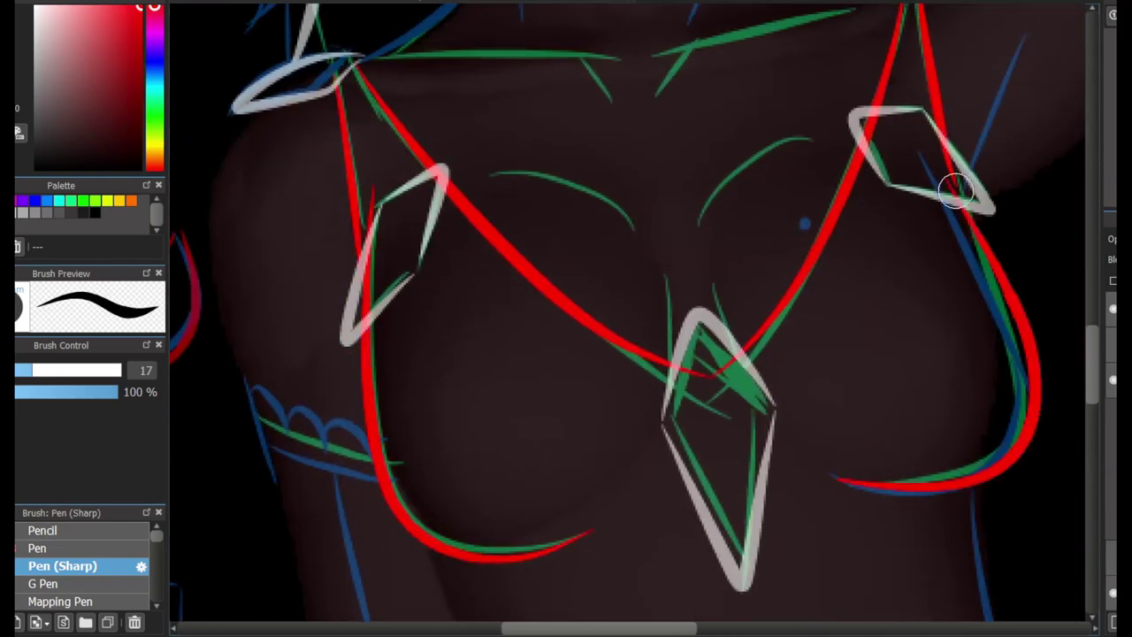
key("e")
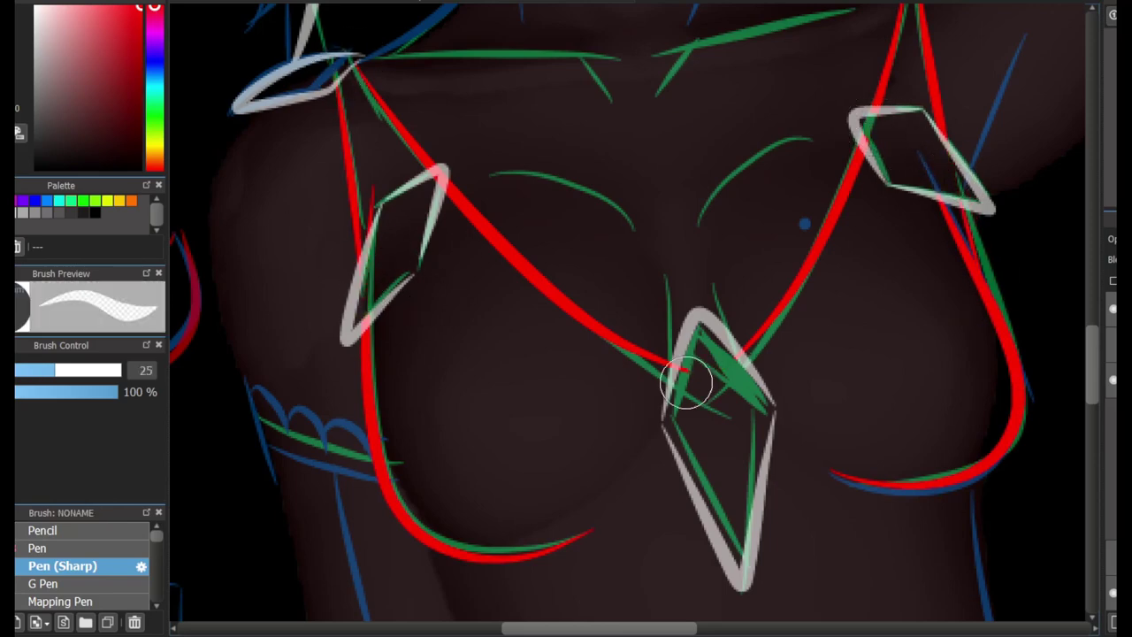
scroll(885, 334, "up", 5)
Draw the waist curve below the bust and the flaring hip line down to the table in red.
key("b")
scroll(845, 354, "down", 10)
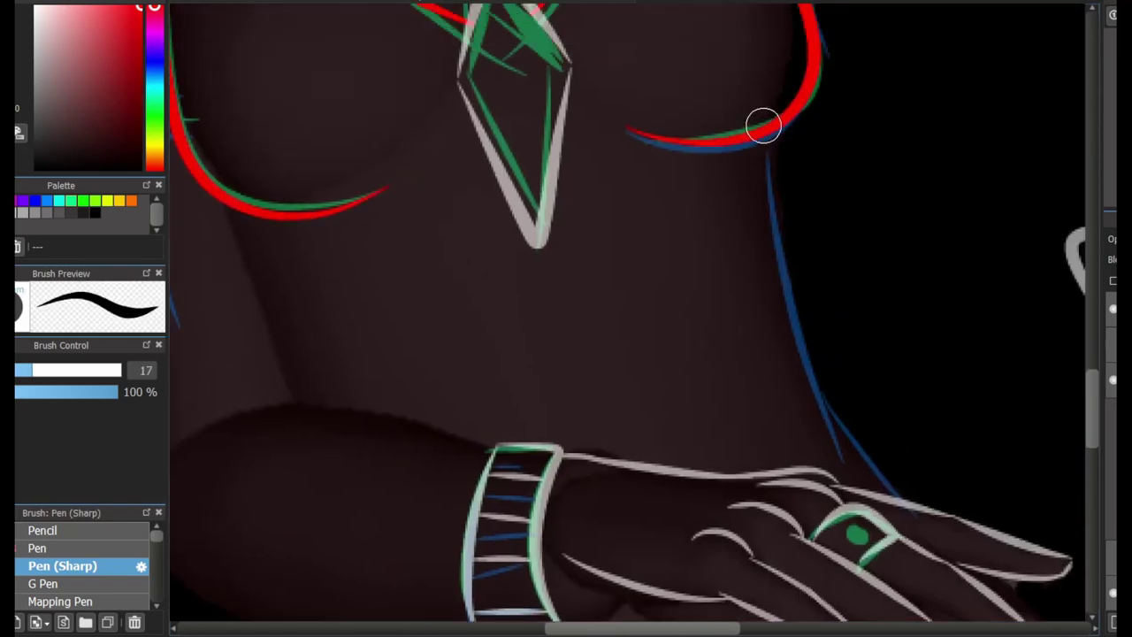
mouse_move(760, 124)
left_mouse_down()
mouse_move(844, 408)
mouse_move(841, 473)
left_mouse_up()
key("ctrl+z")
key("ctrl+y")
scroll(778, 204, "down", 3)
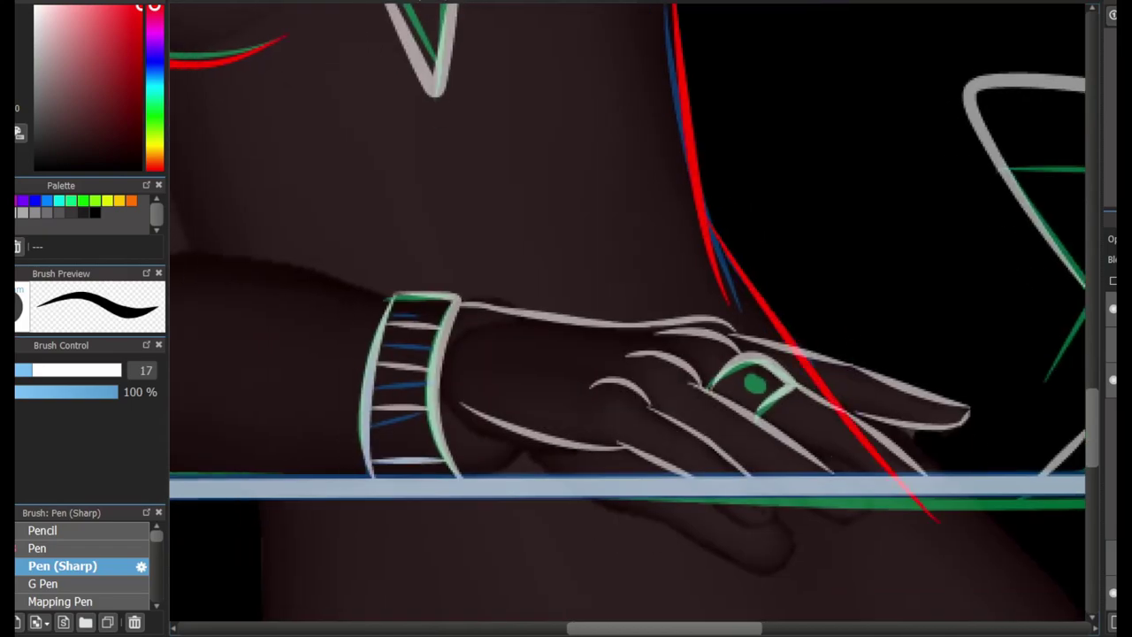
key("e")
scroll(930, 522, "up", 5)
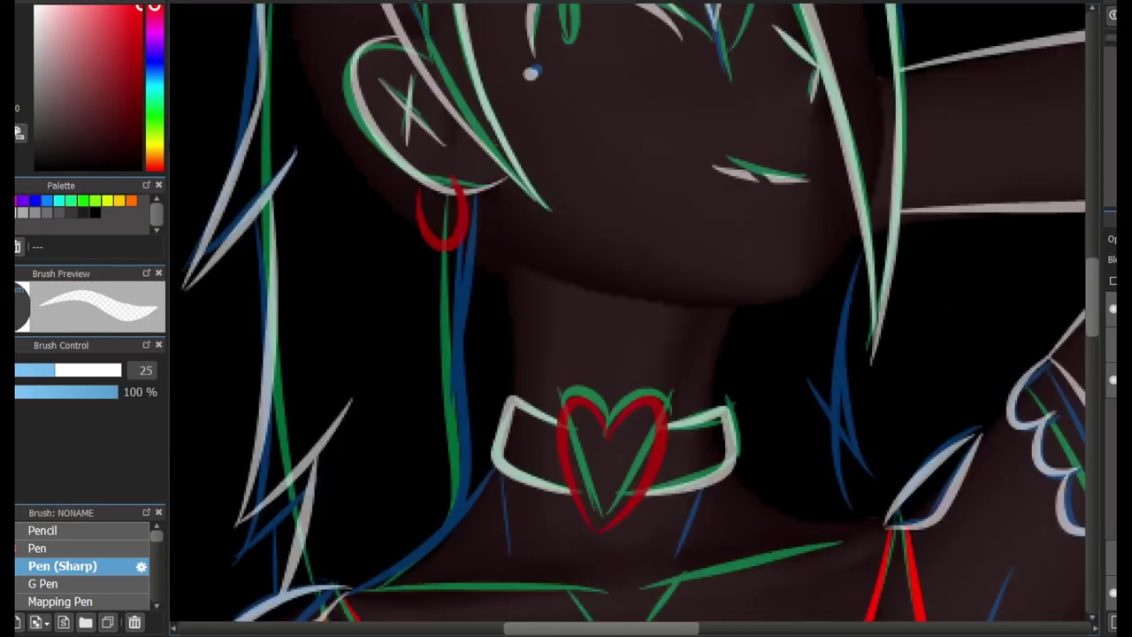
scroll(840, 442, "down", 5)
scroll(790, 397, "up", 1)
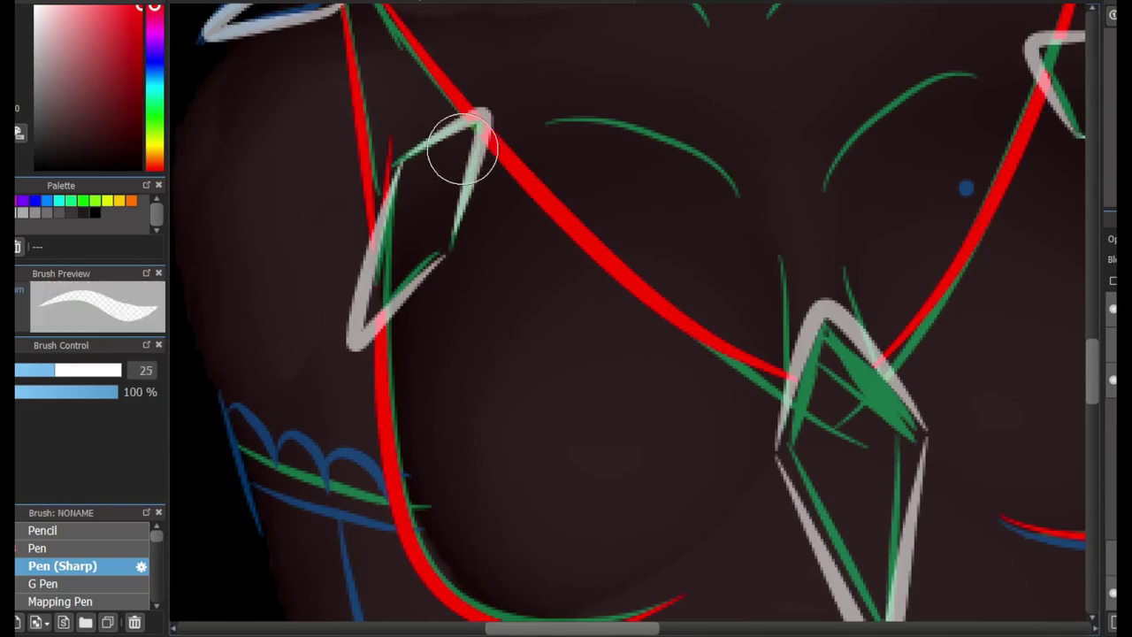
Draw thin red facet lines inside the shoulder gems, the strap gems and the central pendant.
left_click_drag(455, 147, 198, 474)
left_click_drag(900, 441, 729, 389)
key("e")
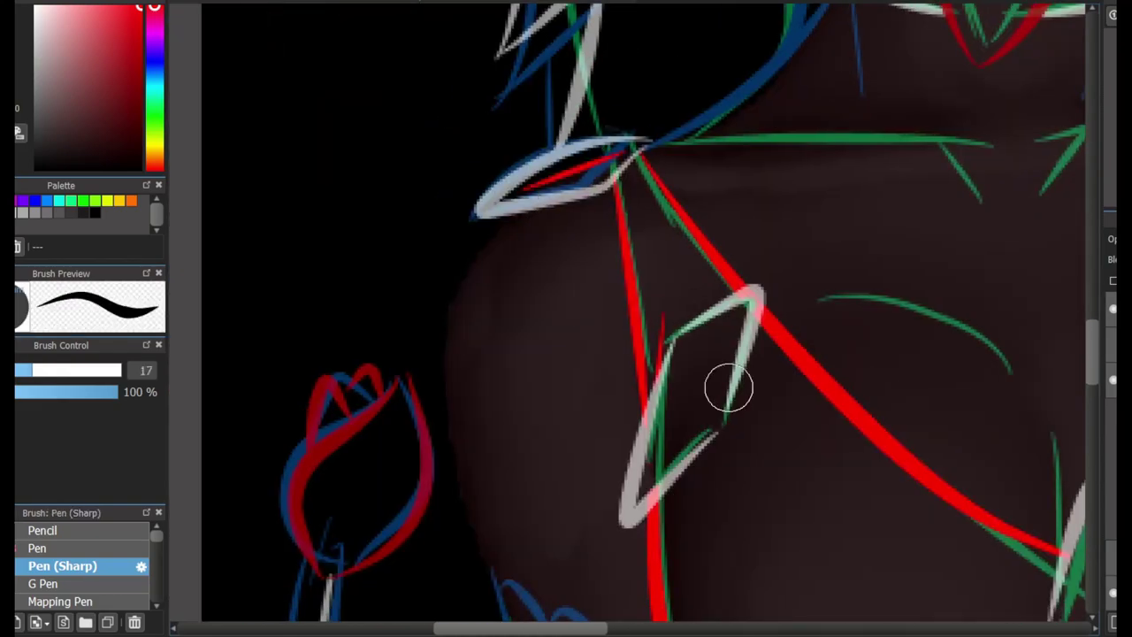
left_click_drag(1083, 504, 739, 226)
left_click_drag(893, 141, 689, 479)
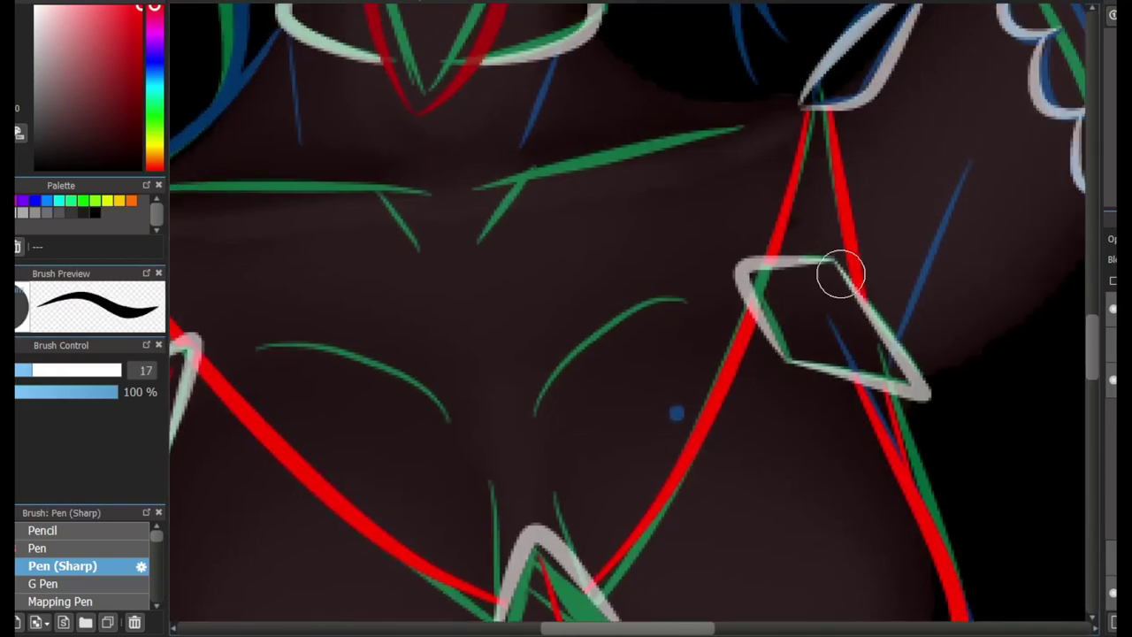
scroll(922, 401, "down", 3)
left_click_drag(804, 328, 867, 101)
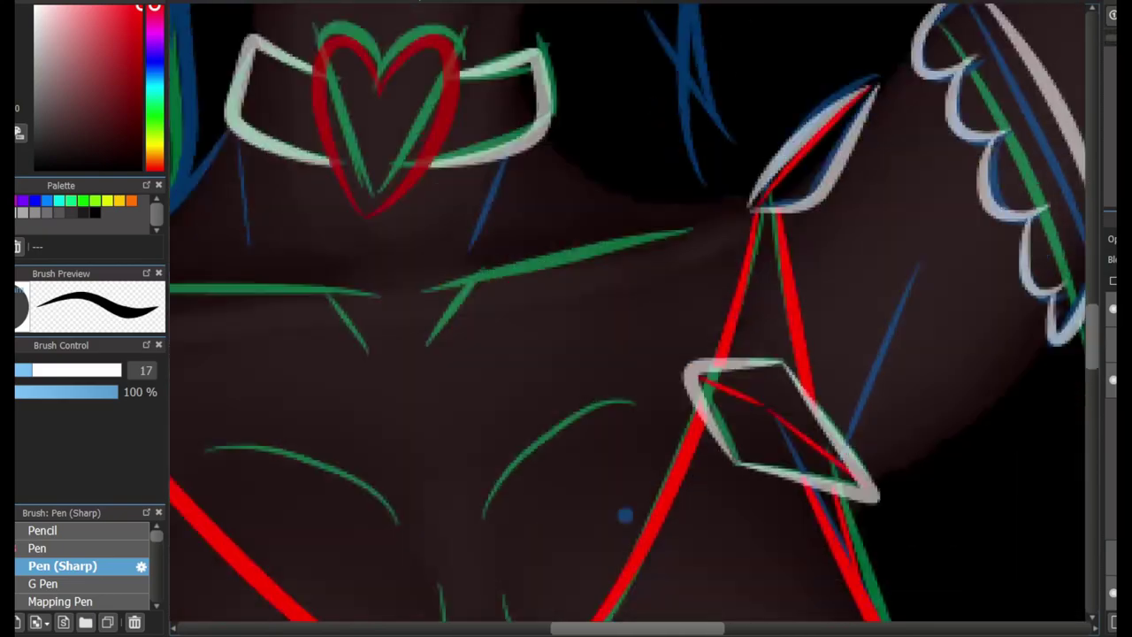
scroll(655, 364, "up", 3)
scroll(829, 398, "down", 3)
scroll(852, 262, "up", 3)
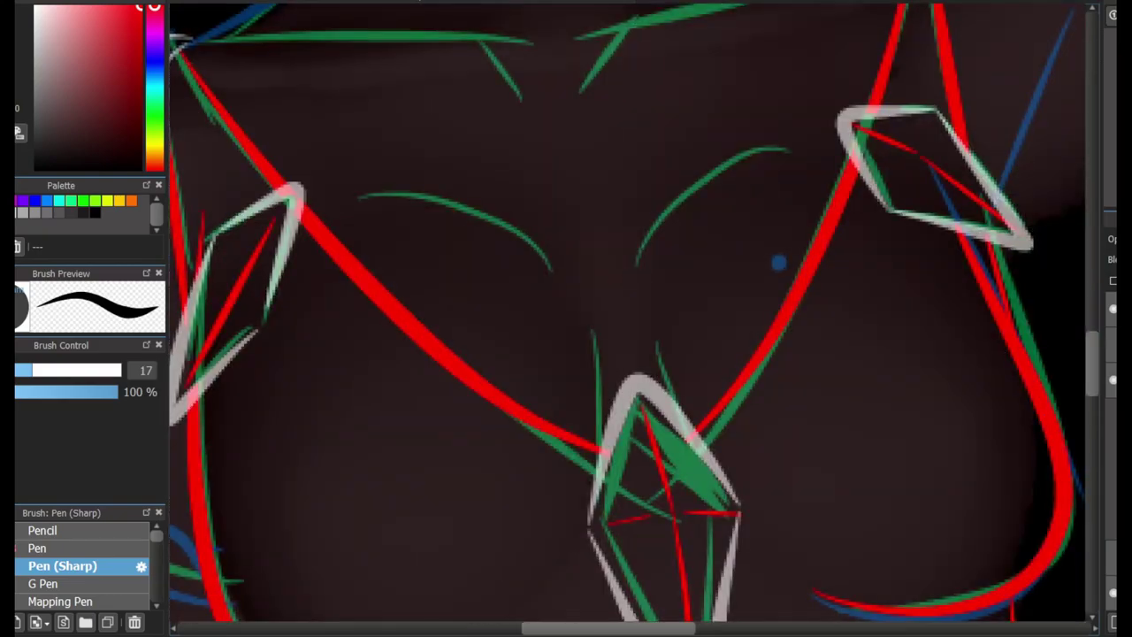
Switch to white and draw the line from the cheek to the chin, undoing the trial strokes under the jaw.
key("x")
scroll(667, 186, "down", 3)
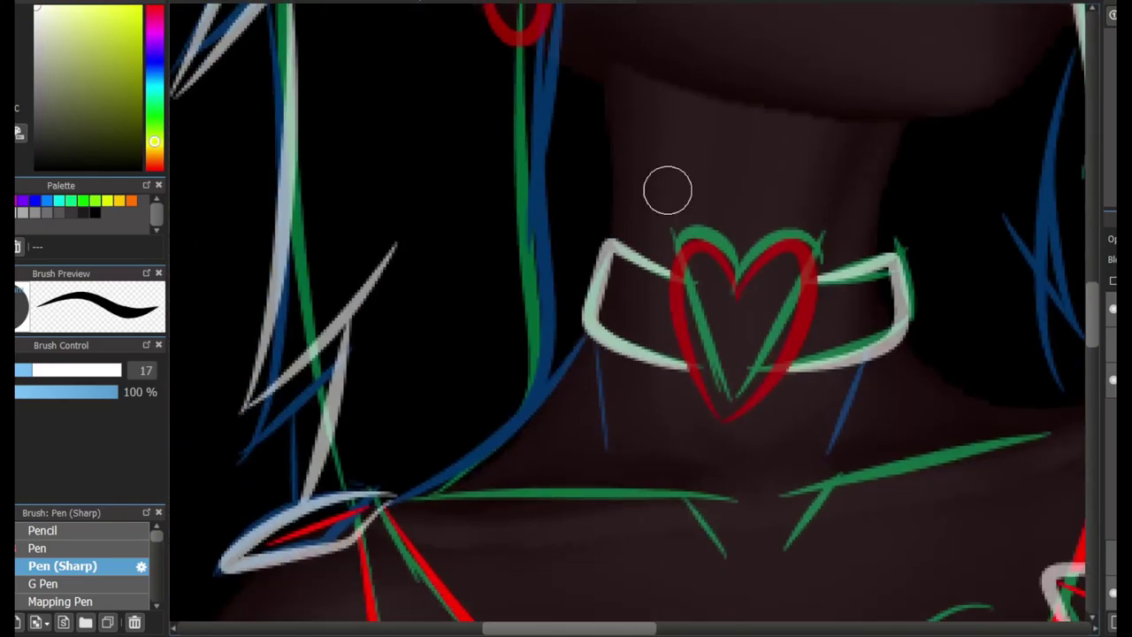
left_click_drag(667, 187, 654, 308)
scroll(672, 265, "up", 2)
left_click_drag(631, 195, 771, 223)
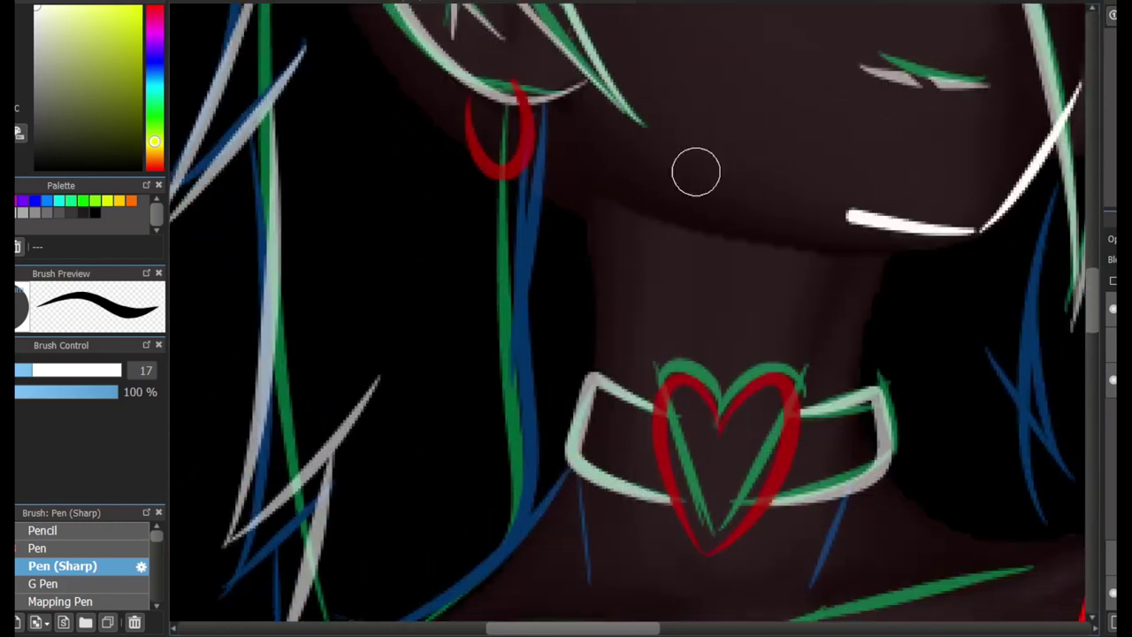
left_click_drag(690, 184, 841, 270)
key("ctrl+z")
key("ctrl+z")
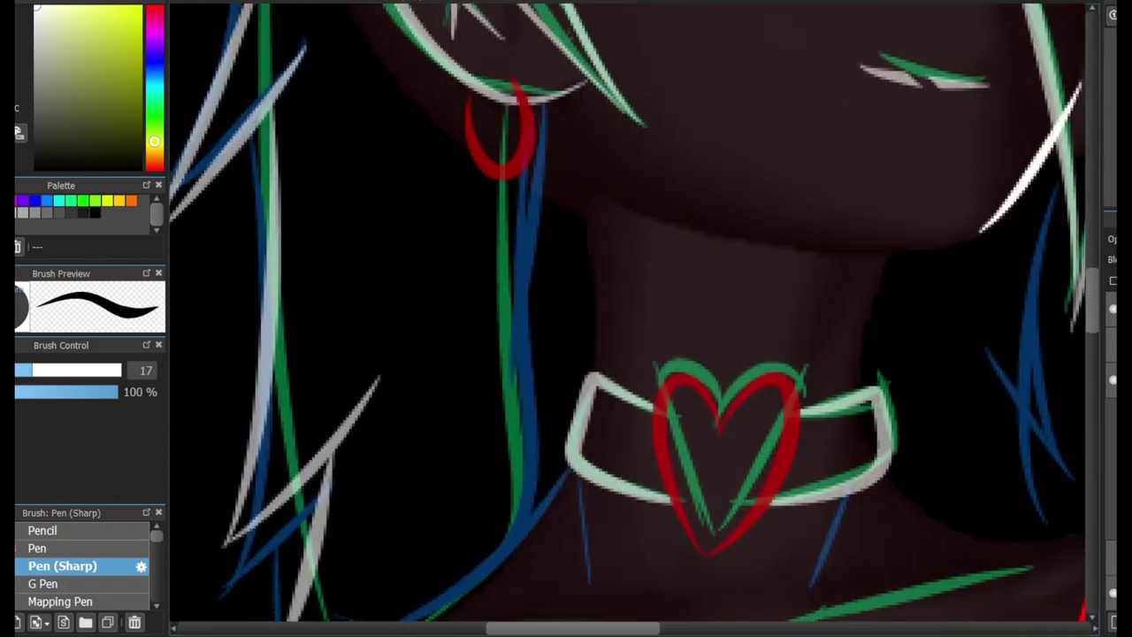
Draw a white jawline from the hair lock by the ear to the chin.
scroll(730, 431, "down", 2)
scroll(826, 195, "up", 2)
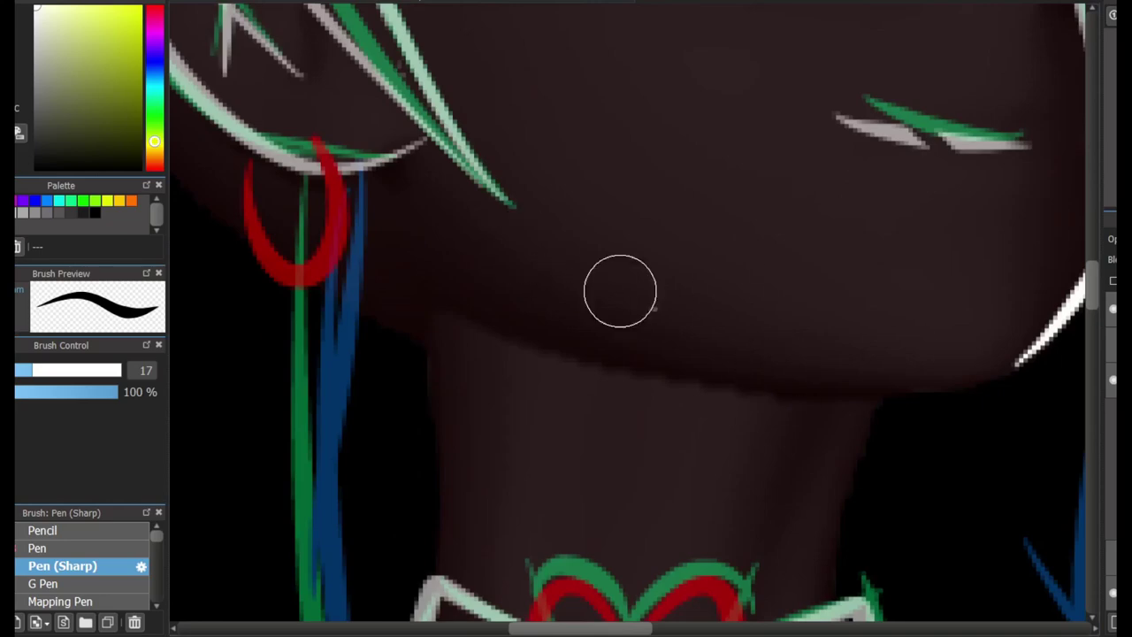
left_click_drag(500, 227, 1011, 366)
left_click_drag(539, 324, 1002, 386)
key("ctrl+z")
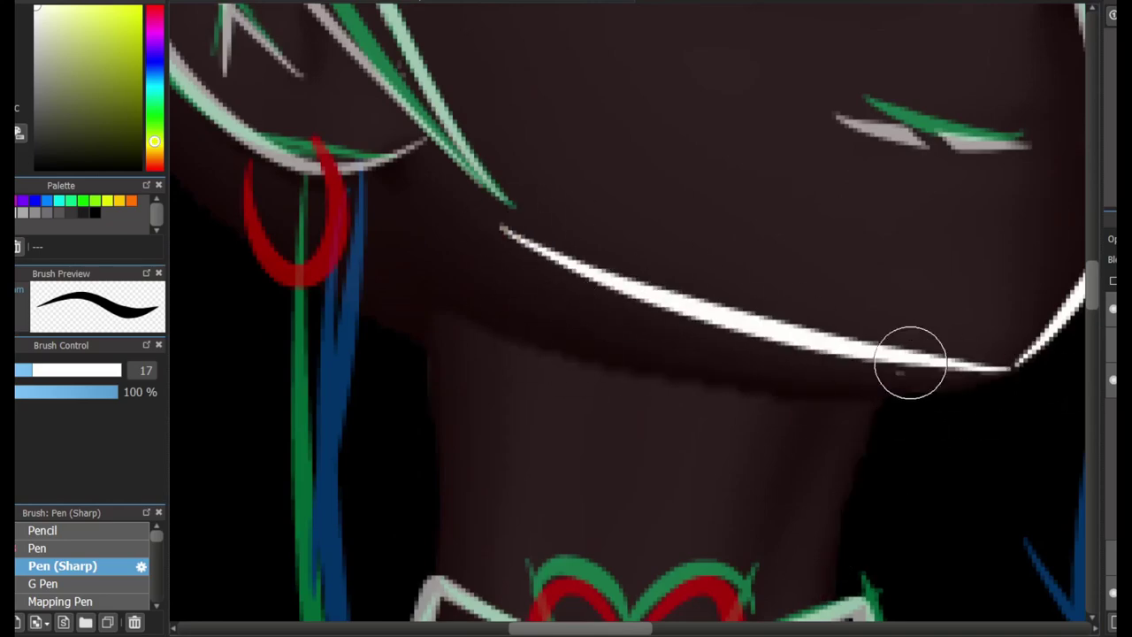
Draw the neck's front edge below the chin and the adjoining curve out to the shoulder gem in white.
scroll(910, 362, "down", 3)
scroll(735, 268, "down", 2)
left_click_drag(810, 215, 727, 553)
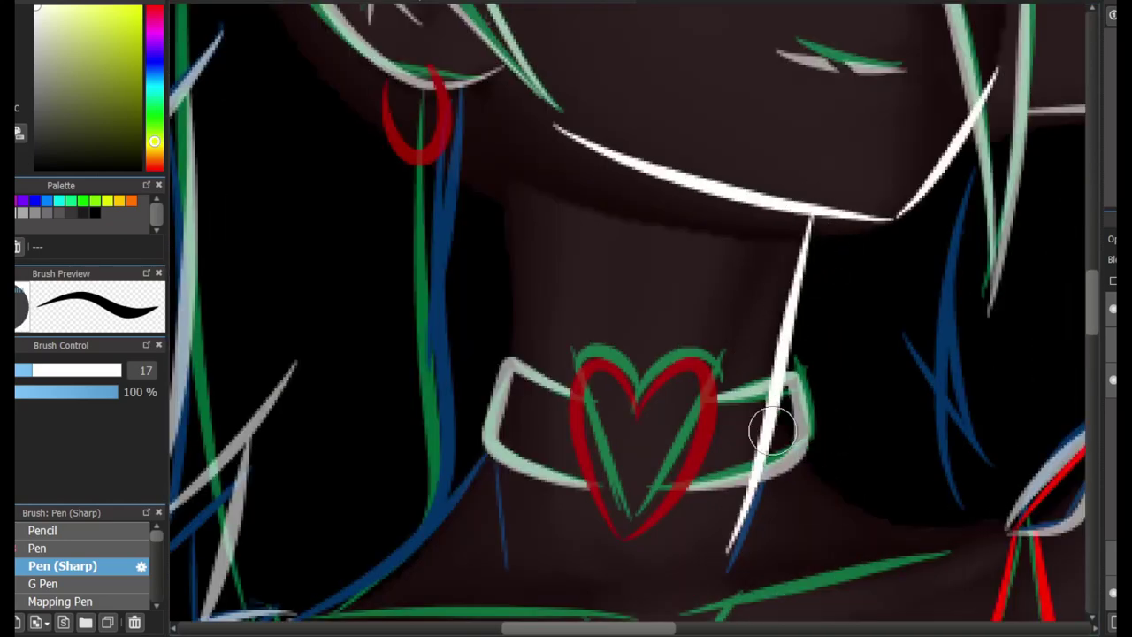
left_click_drag(772, 430, 1011, 518)
Draw a long curved white line from the earlobe down behind the neck towards the shoulder.
left_click_drag(478, 67, 404, 521)
key("ctrl+z")
left_click_drag(478, 62, 403, 531)
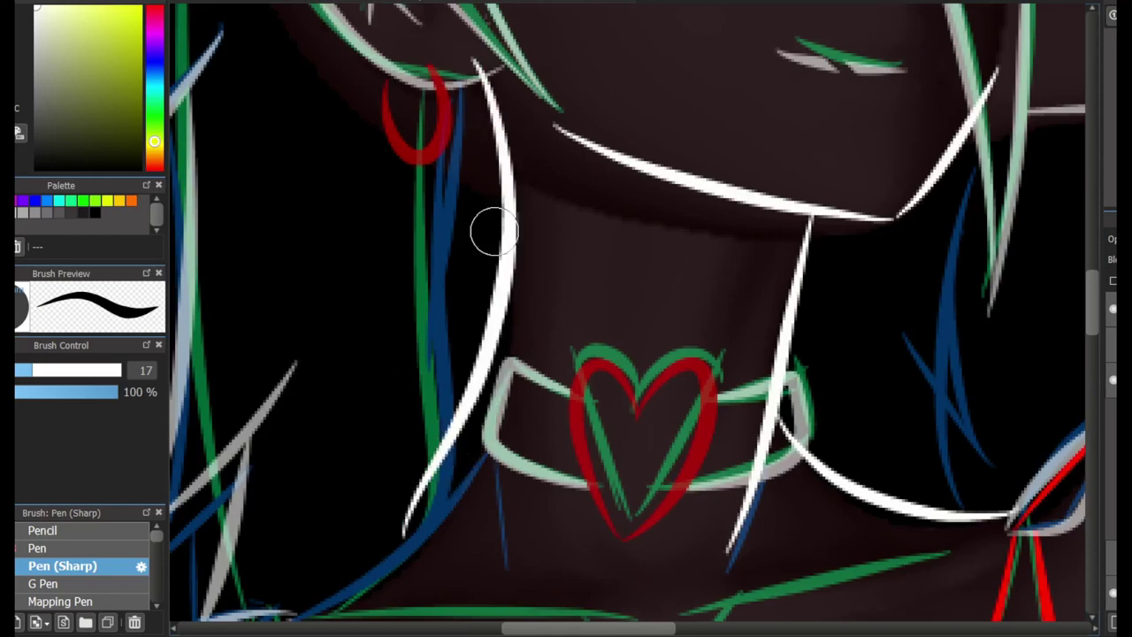
Draw the neck's rear edge and its shoulder slope in white, and erase the line end overlapping the earlobe.
scroll(449, 528, "down", 3)
scroll(450, 528, "left", 3)
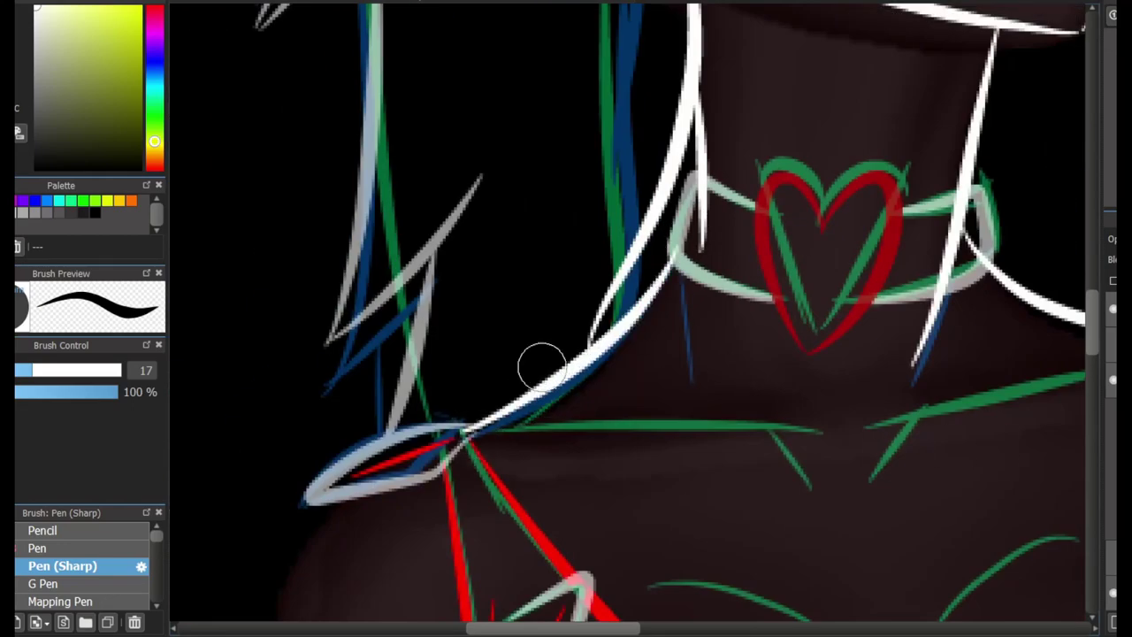
scroll(539, 366, "up", 2)
left_click_drag(433, 457, 778, 168)
scroll(430, 222, "right", 4)
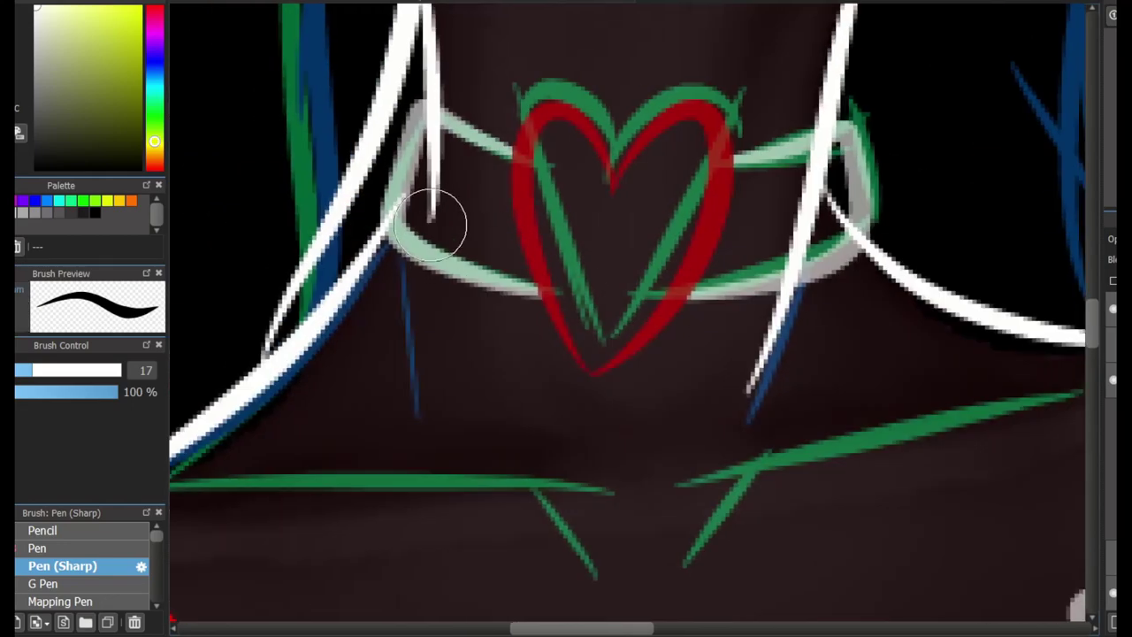
scroll(450, 236, "up", 4)
scroll(592, 246, "up", 3)
scroll(592, 246, "left", 4)
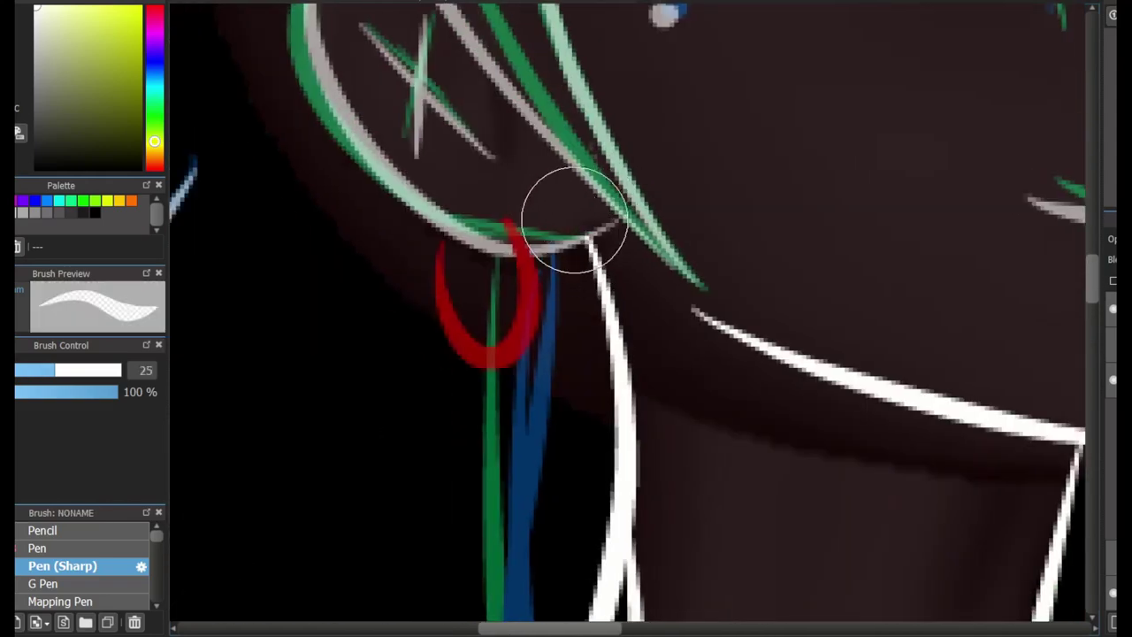
Fill a tapered white shadow shape under the jawline and clean up its pointed corner near the ear.
scroll(575, 221, "down", 3)
scroll(575, 221, "right", 5)
scroll(897, 164, "left", 3)
mouse_move(530, 92)
left_mouse_down()
mouse_move(758, 144)
mouse_move(575, 130)
left_mouse_up()
key("ctrl+z")
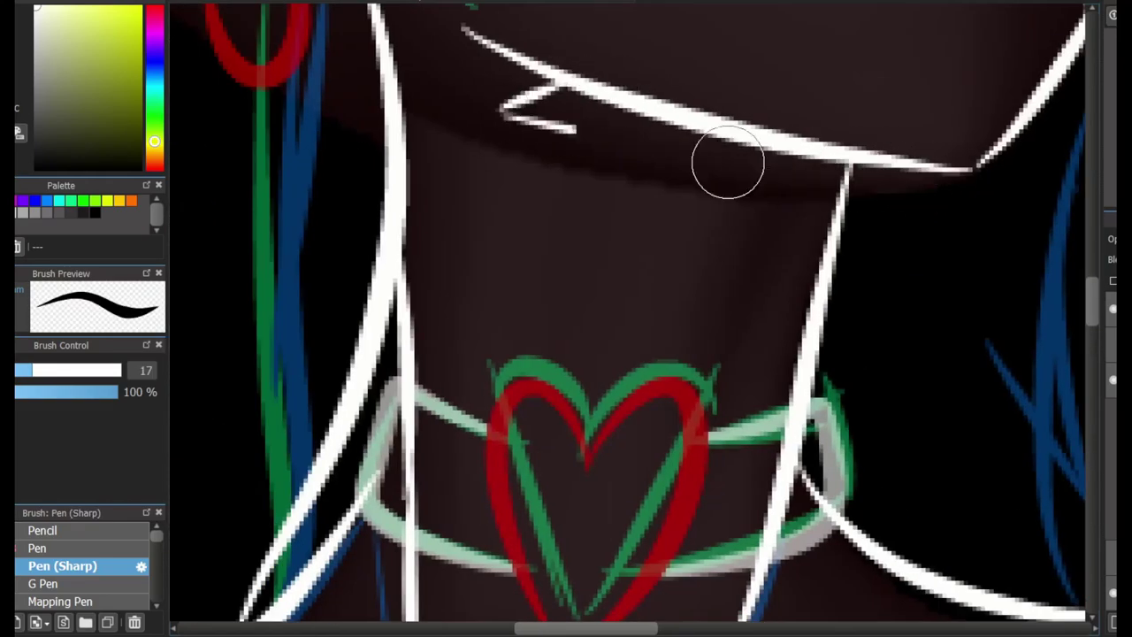
mouse_move(847, 166)
left_mouse_down()
mouse_move(560, 94)
mouse_move(728, 157)
mouse_move(608, 118)
left_mouse_up()
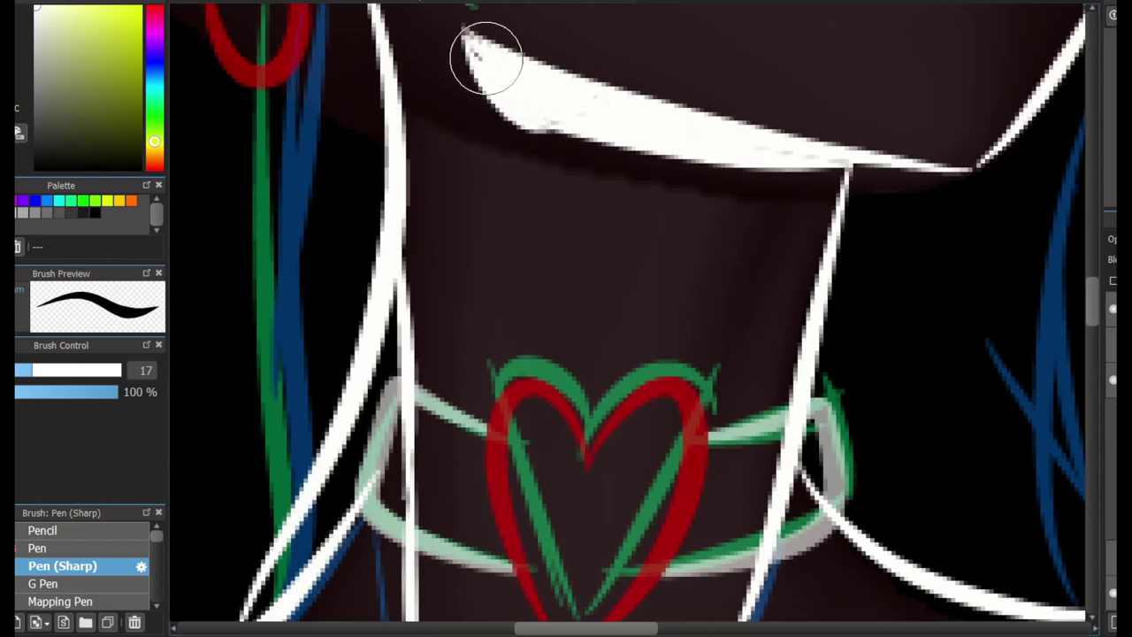
key("e")
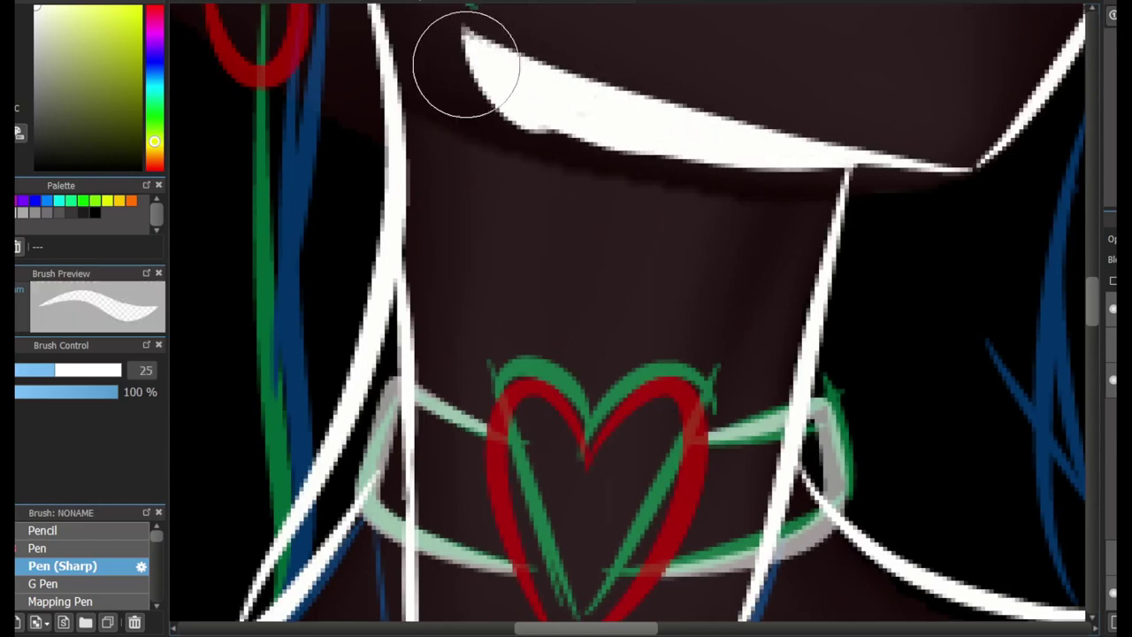
key("e")
scroll(1040, 160, "up", 5)
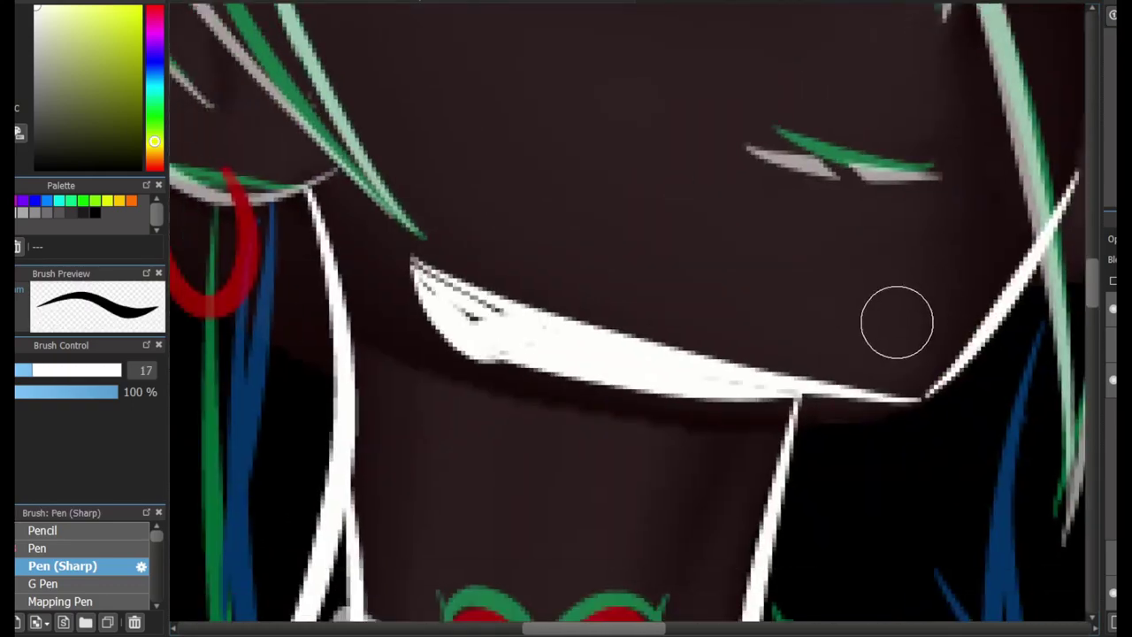
Undo the white shadow fill under the jawline and erase the neck lines where they cross the choker.
key("ctrl+z")
key("ctrl+z")
key("ctrl+z")
scroll(672, 141, "down", 3)
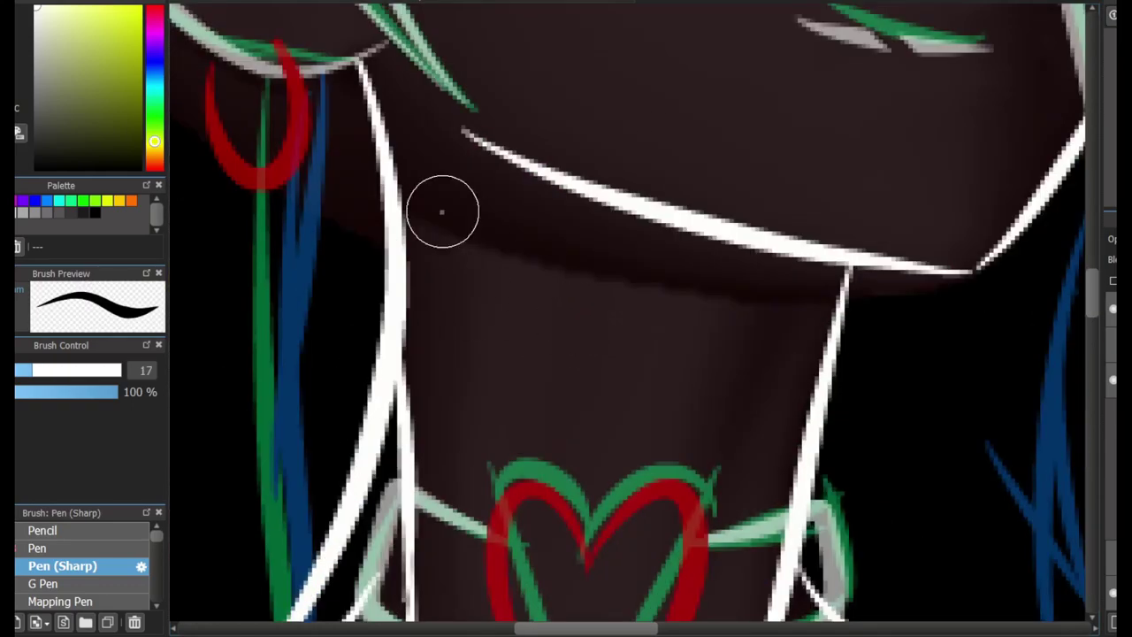
scroll(913, 335, "down", 8)
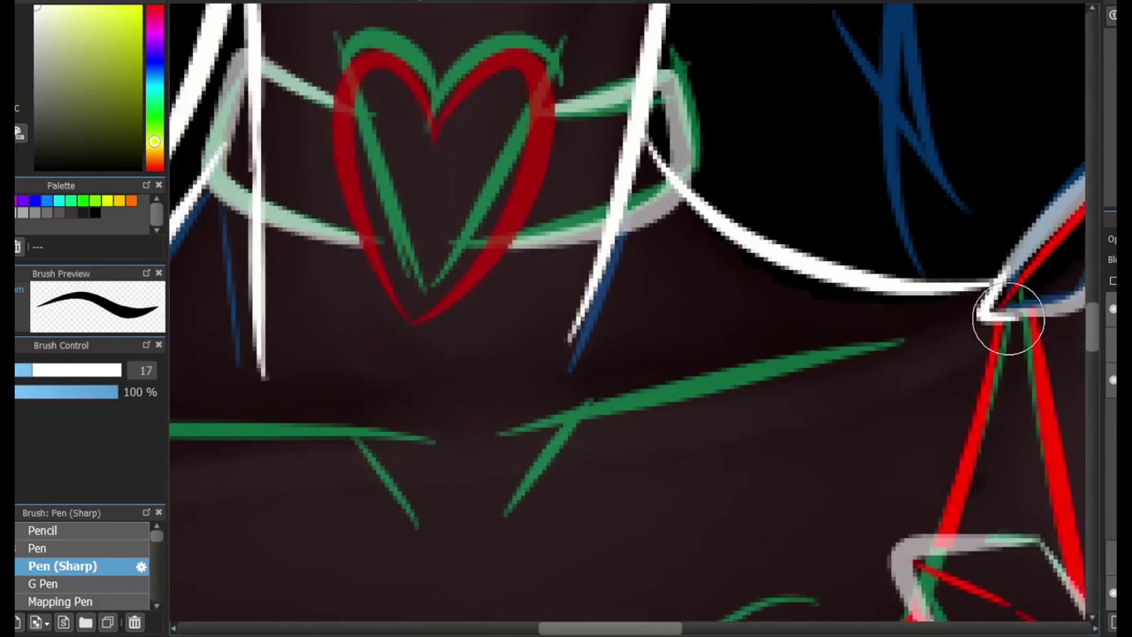
scroll(663, 144, "up", 5)
scroll(417, 189, "down", 2)
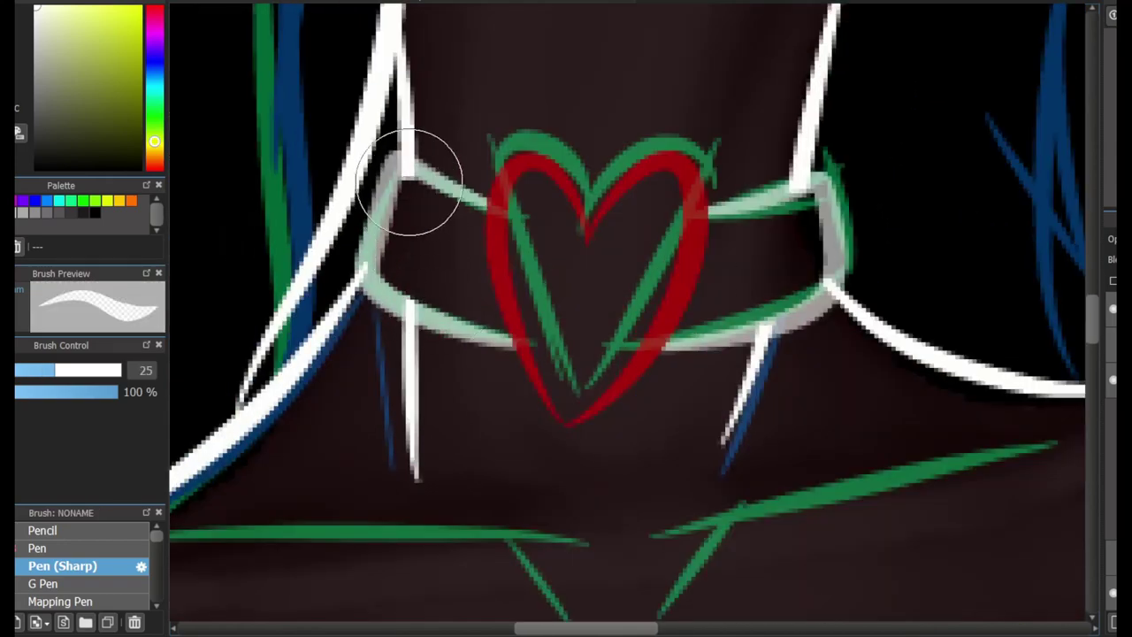
Draw the first two scallops and outer edge of the lowered arm's frilled cuff, plus the forearm's upper contour up to the bracelet, in white.
scroll(809, 586, "down", 3)
scroll(808, 587, "up", 2)
scroll(829, 213, "down", 5)
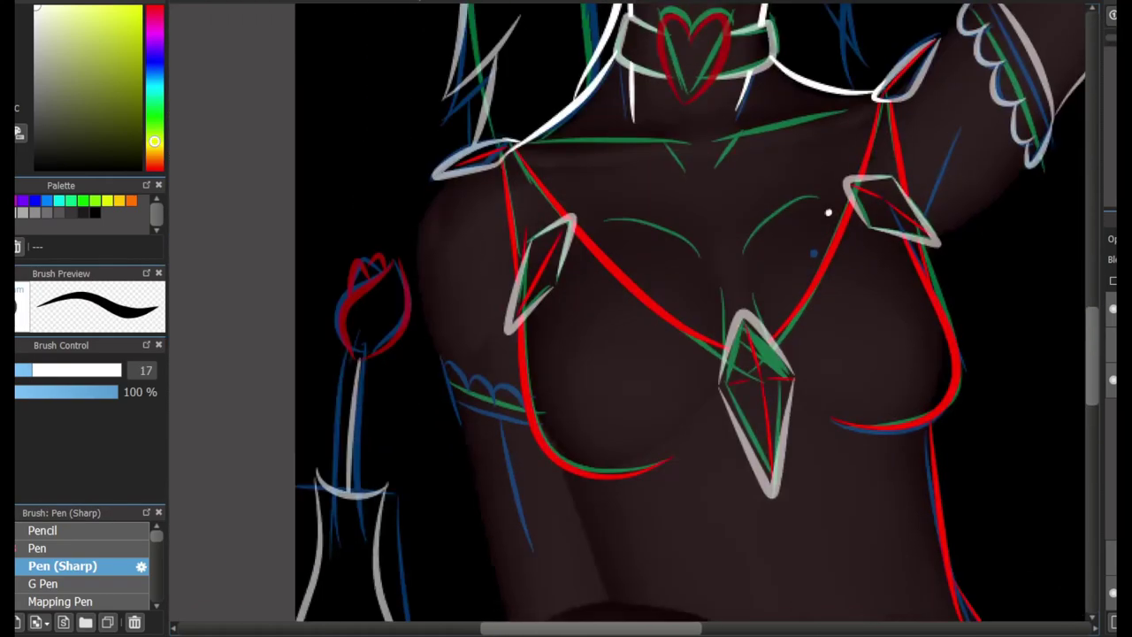
scroll(508, 326, "up", 4)
mouse_move(497, 363)
left_mouse_down()
mouse_move(556, 245)
mouse_move(651, 366)
left_mouse_up()
key("ctrl+z")
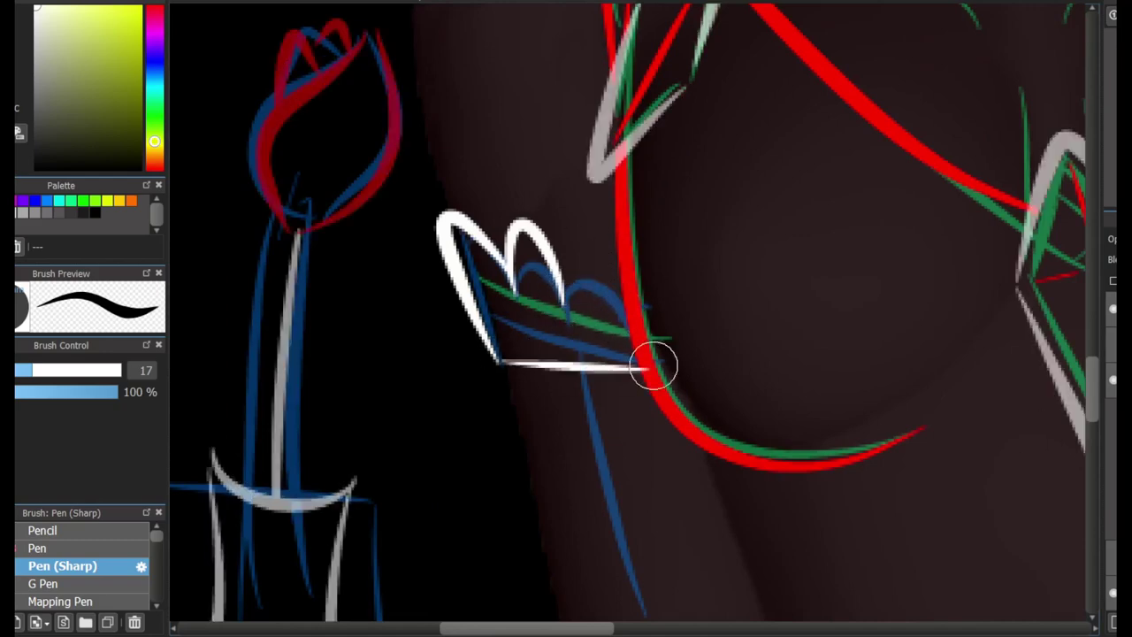
scroll(566, 366, "down", 5)
left_click_drag(483, 366, 911, 382)
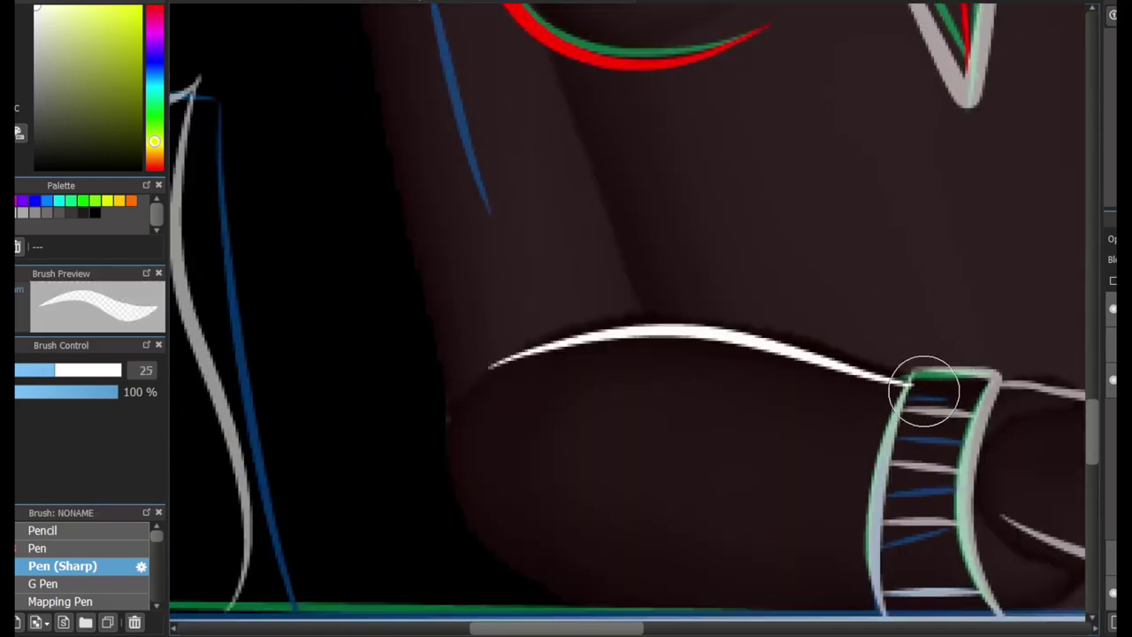
Draw a red oval ring for the iris under the visible eye's upper lid.
scroll(354, 180, "up", 5)
scroll(341, 330, "up", 3)
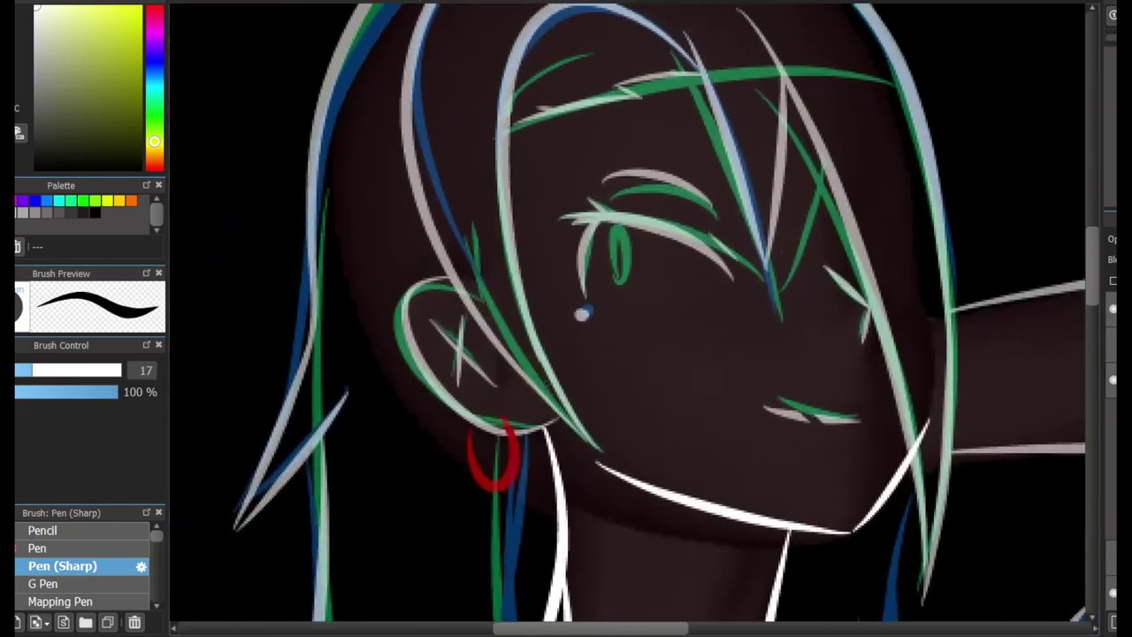
key("p")
left_click_drag(634, 224, 614, 328)
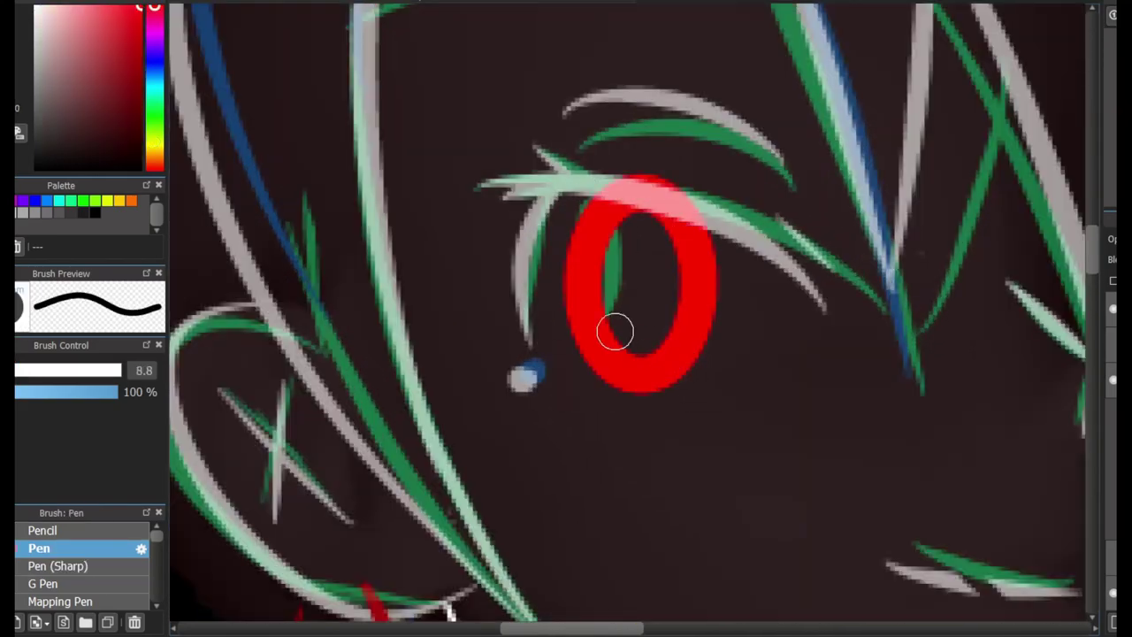
Select the red iris ring, scale it into a smaller, narrower oval around the green sketch pupil, and deselect it.
key("m")
left_click_drag(491, 142, 754, 422)
key("ctrl+t")
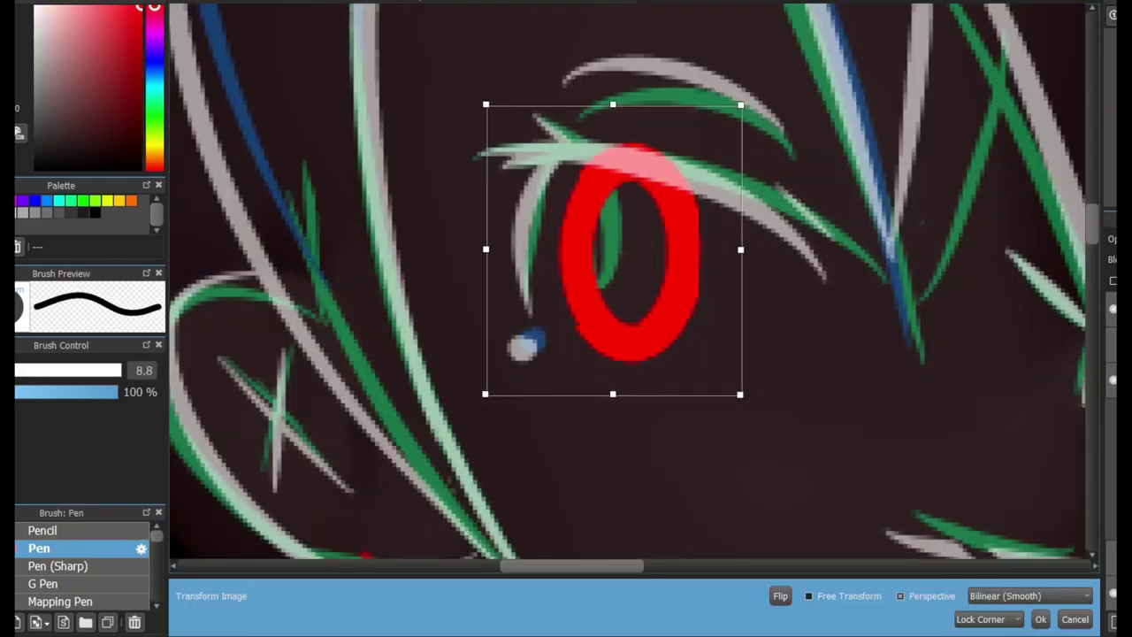
left_click_drag(740, 249, 665, 234)
key("Return")
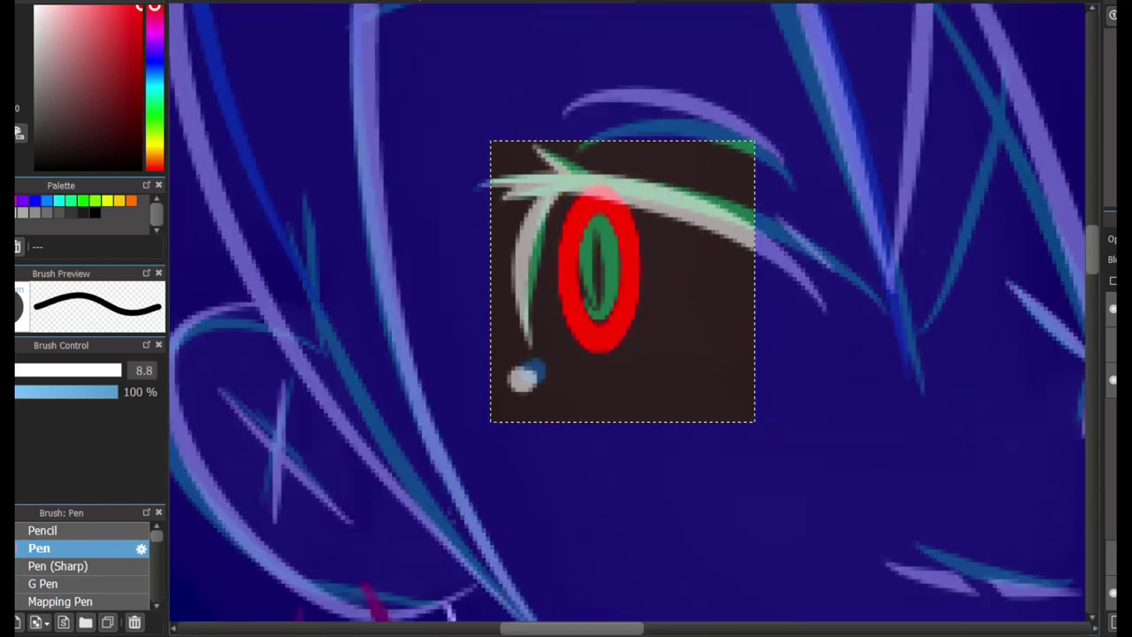
key("ctrl+d")
Draw the lower eyelid as a slightly curved white line across the base of the red iris.
scroll(634, 320, "up", 1)
left_click_drag(463, 349, 536, 354)
key("ctrl+z")
key("p")
key("ctrl+y")
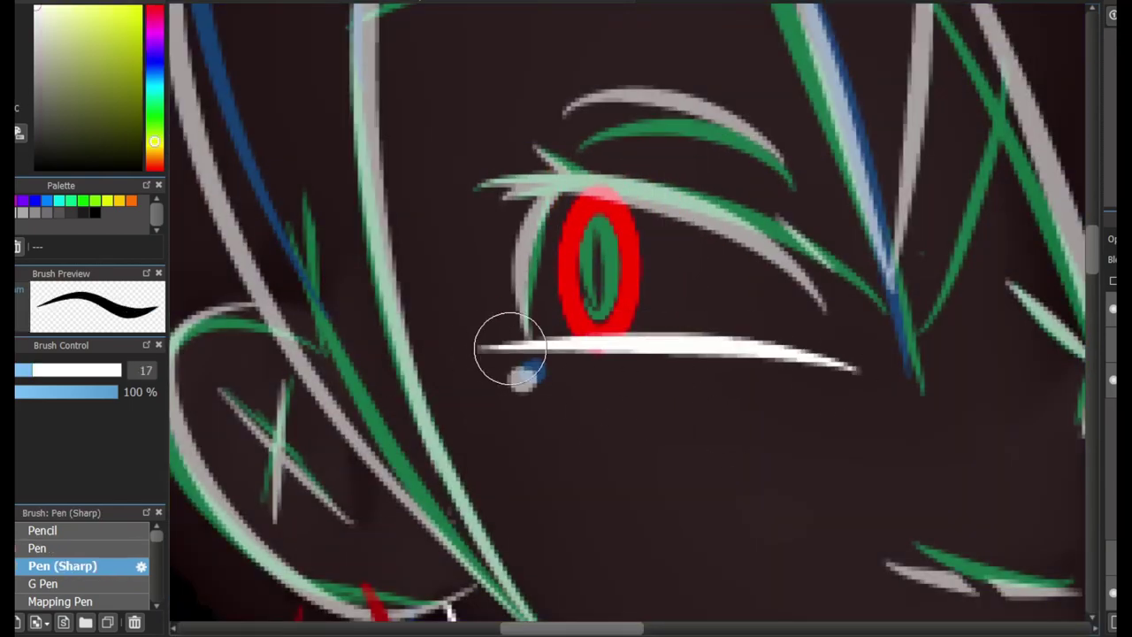
scroll(1028, 318, "down", 5)
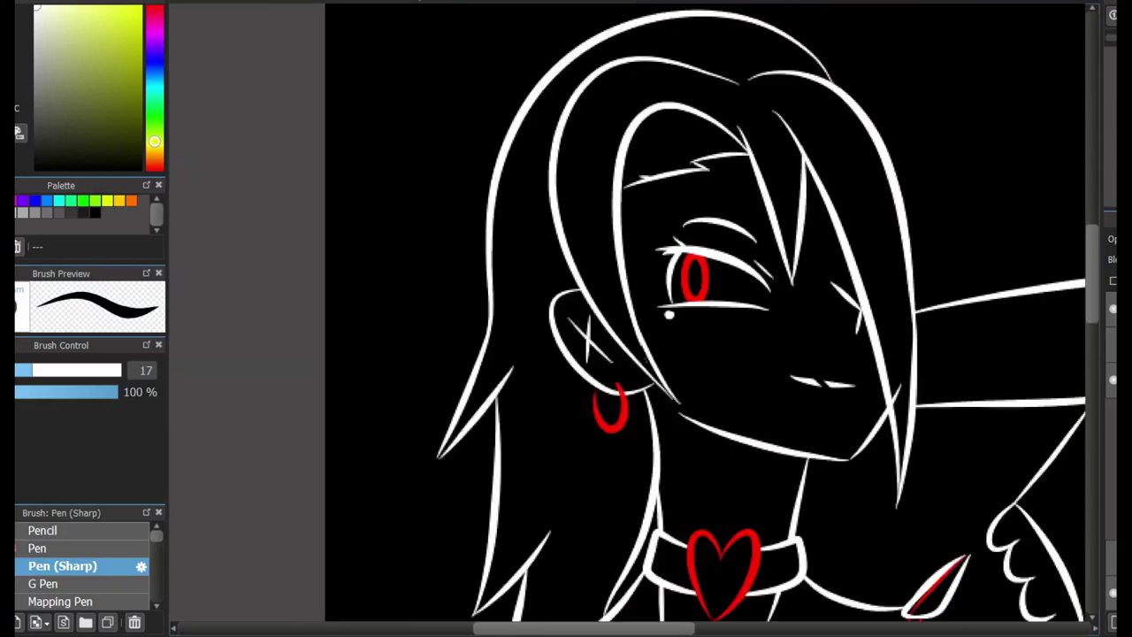
Draw the white hair strands that hang between the chin and the shoulder beside the raised arm.
left_click_drag(849, 442, 685, 252)
scroll(699, 246, "up", 5)
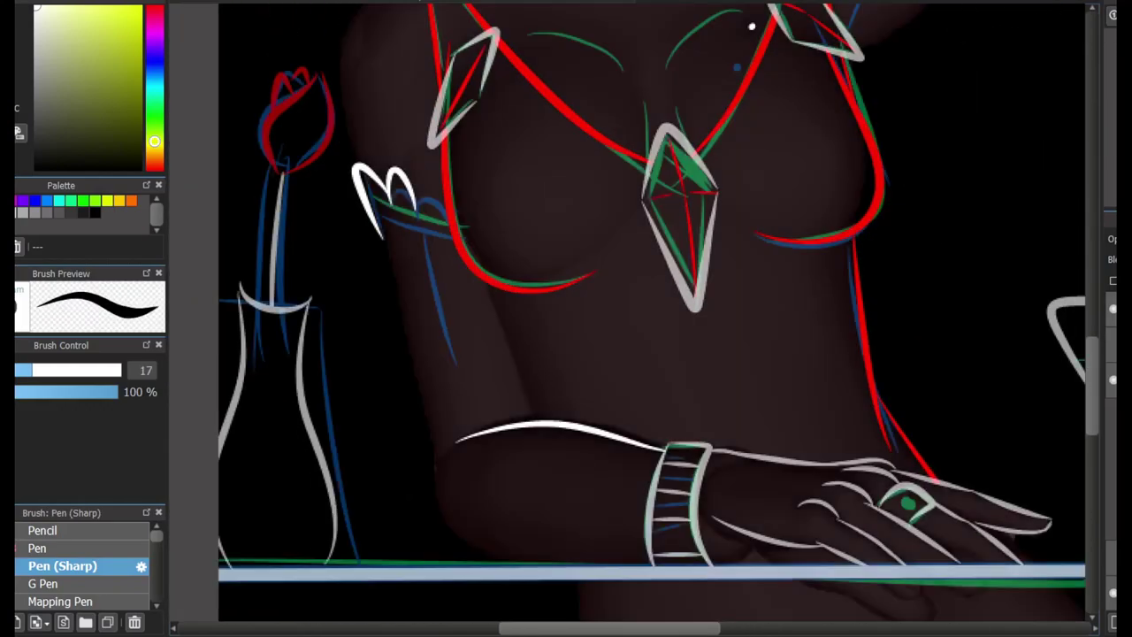
scroll(731, 344, "up", 3)
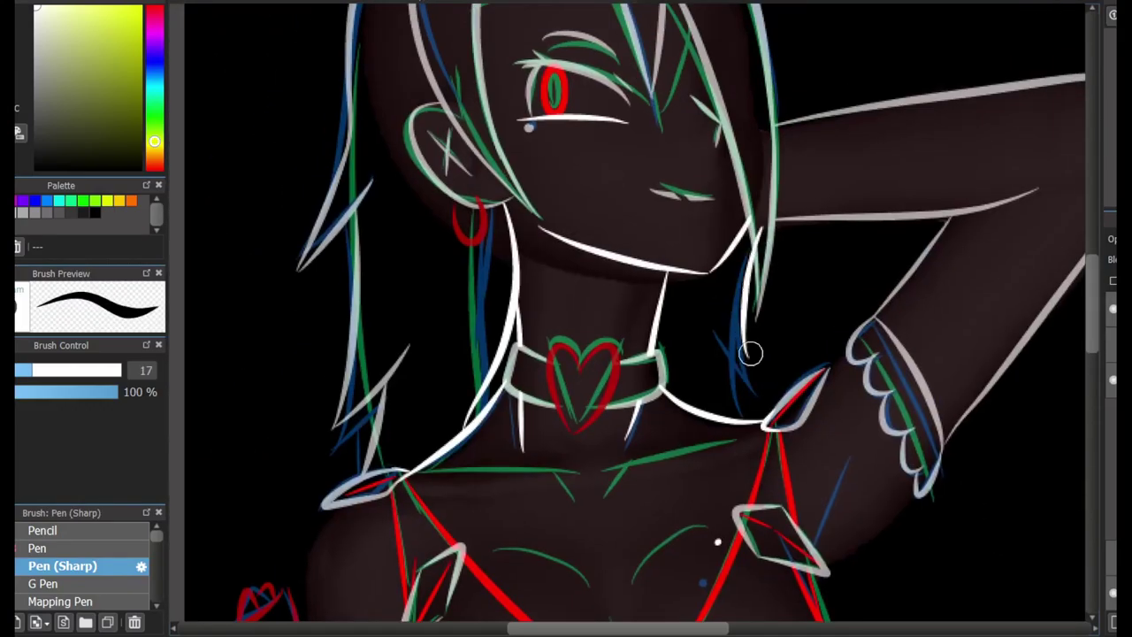
scroll(750, 354, "up", 2)
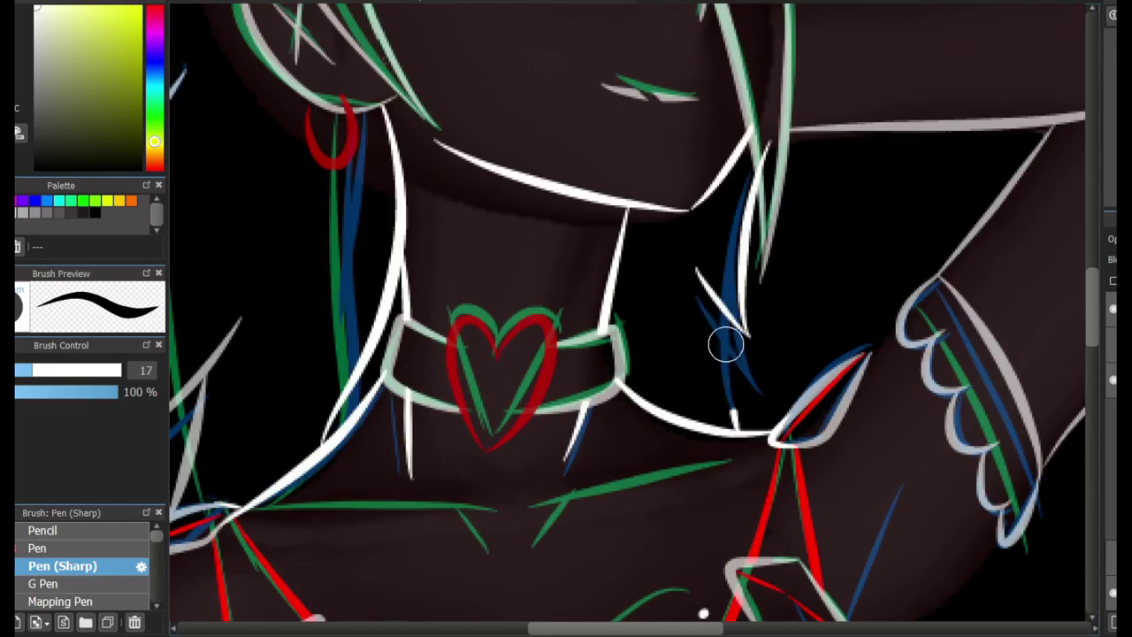
left_click_drag(1016, 288, 752, 89)
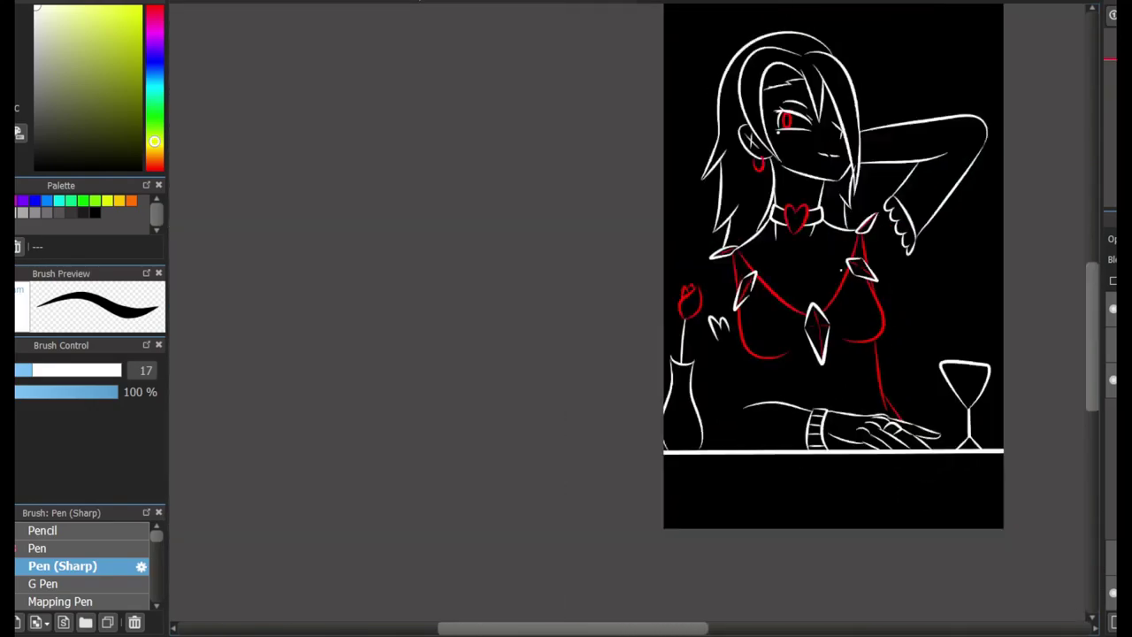
scroll(738, 534, "up", 4)
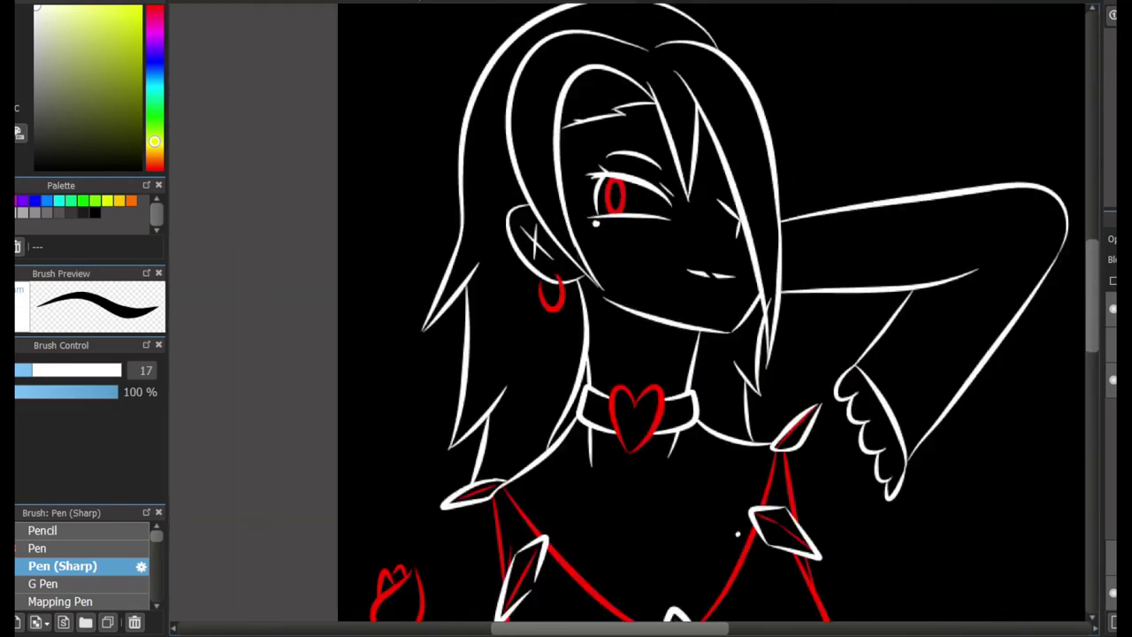
Draw a long curved white hair strand running from the crown behind the ear down towards the shoulder.
left_click_drag(737, 534, 868, 554)
scroll(542, 252, "up", 1)
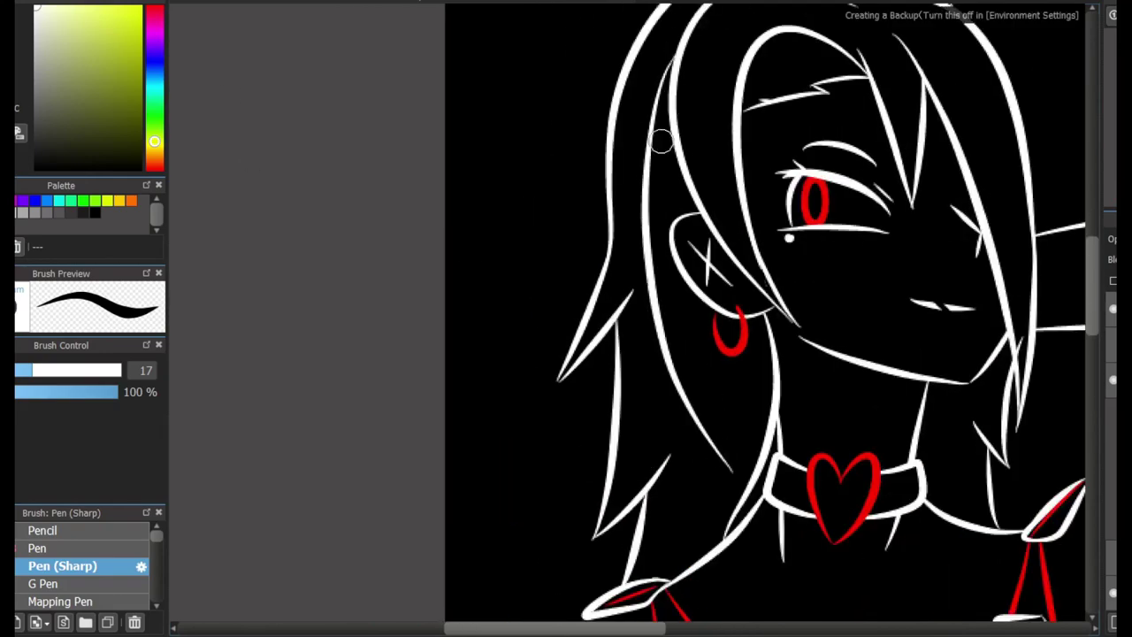
mouse_move(1031, 345)
left_mouse_down()
mouse_move(903, 319)
mouse_move(726, 466)
left_mouse_up()
key("bracketright")
key("bracketright")
Complete the lowered arm's frilled cuff in white with its last scallop and its lower edge.
scroll(726, 465, "down", 10)
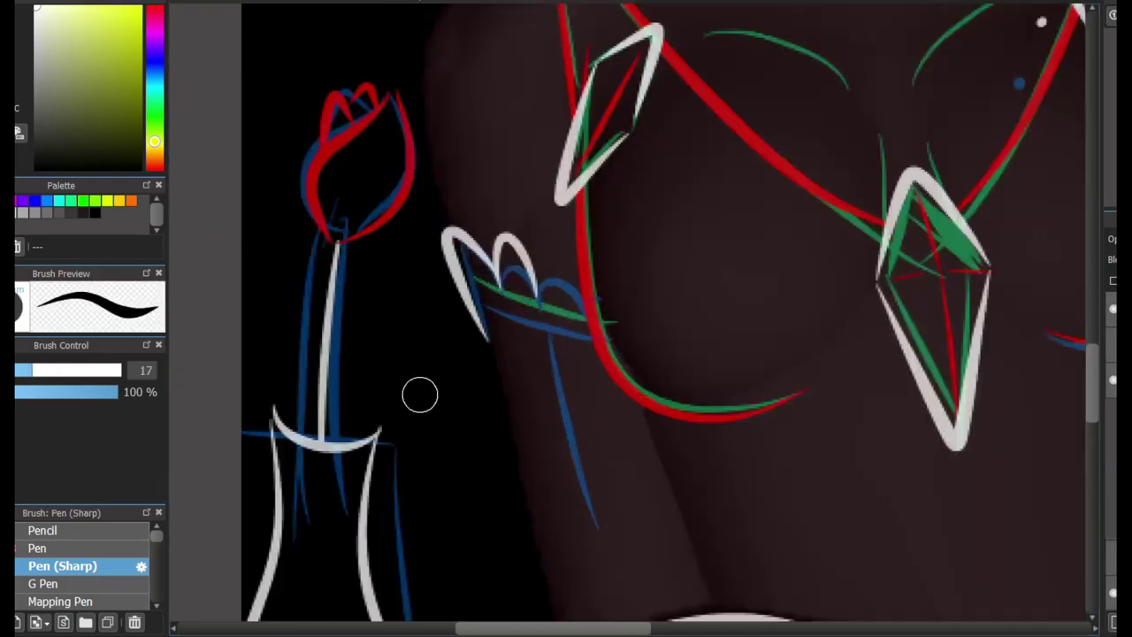
scroll(419, 394, "up", 3)
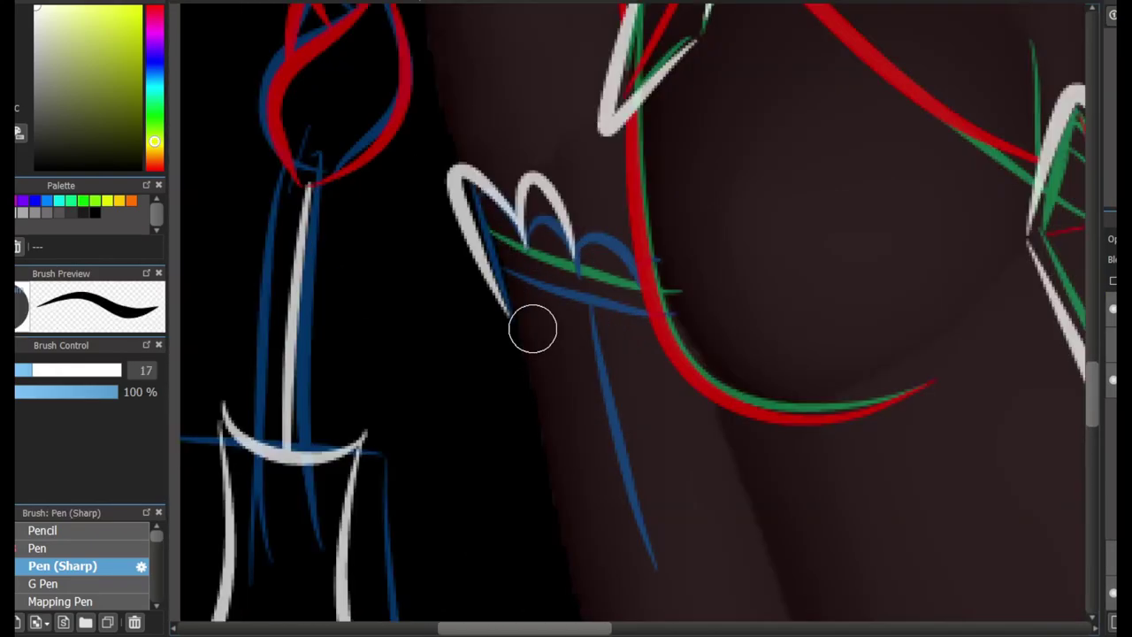
left_click_drag(486, 275, 637, 260)
Draw the lowered arm's inner and outer edges in white from the bust and cuff down to the elbow.
scroll(637, 260, "down", 5)
scroll(687, 291, "up", 2)
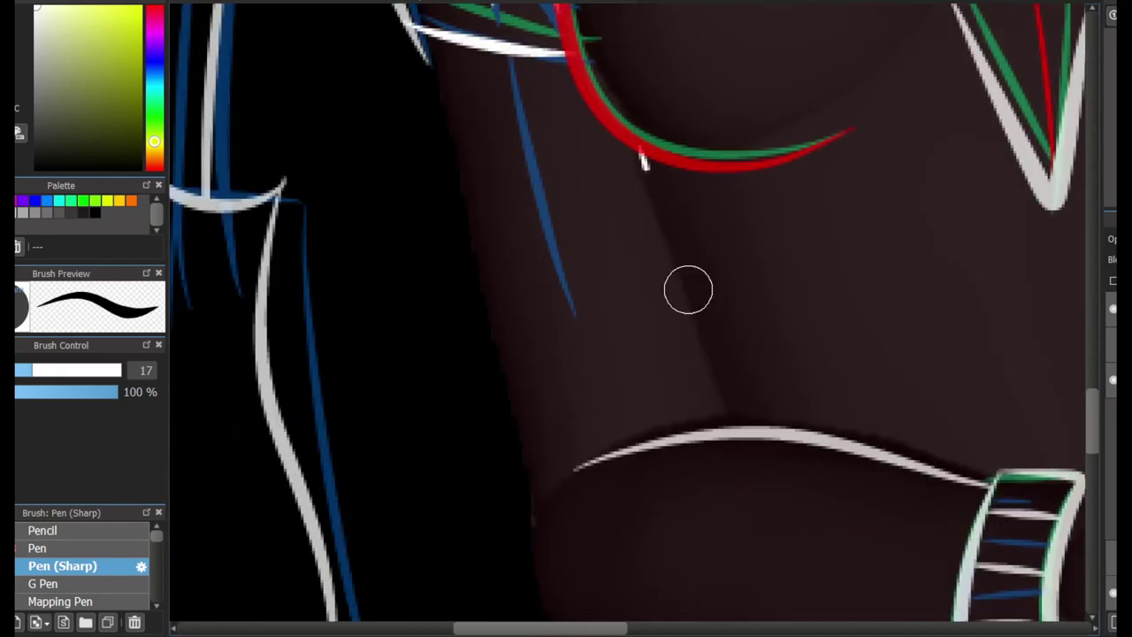
left_click_drag(637, 150, 739, 442)
left_click_drag(414, 36, 543, 487)
Redraw the resting hand's lower edge in white and connect it to the bracelet.
scroll(566, 458, "down", 4)
scroll(581, 510, "right", 5)
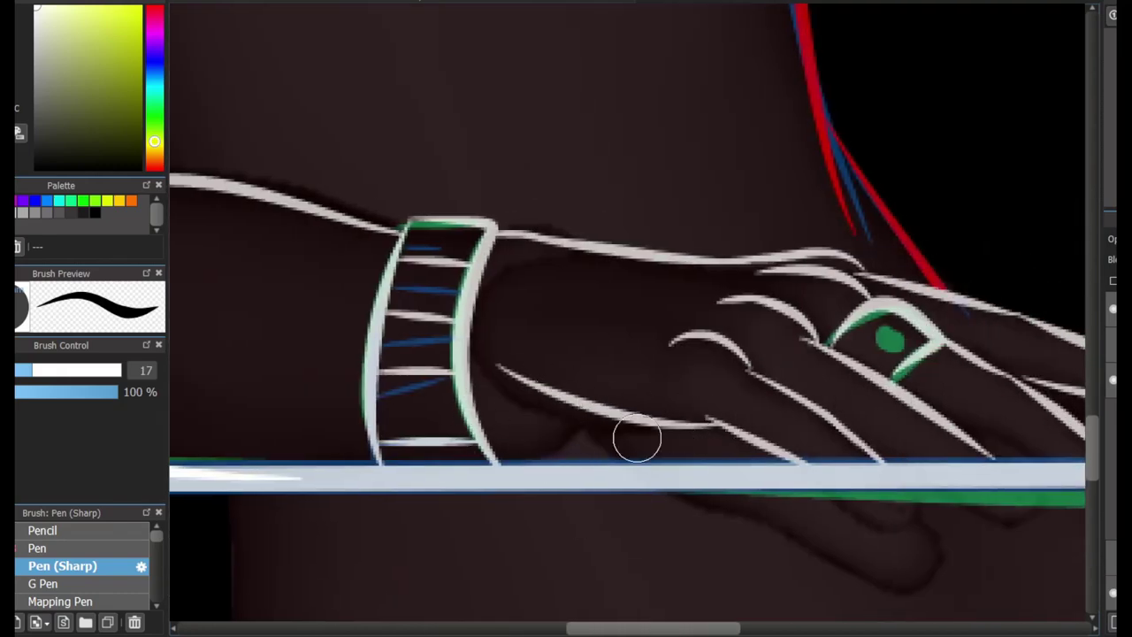
key("]")
key("[")
left_click_drag(539, 417, 681, 429)
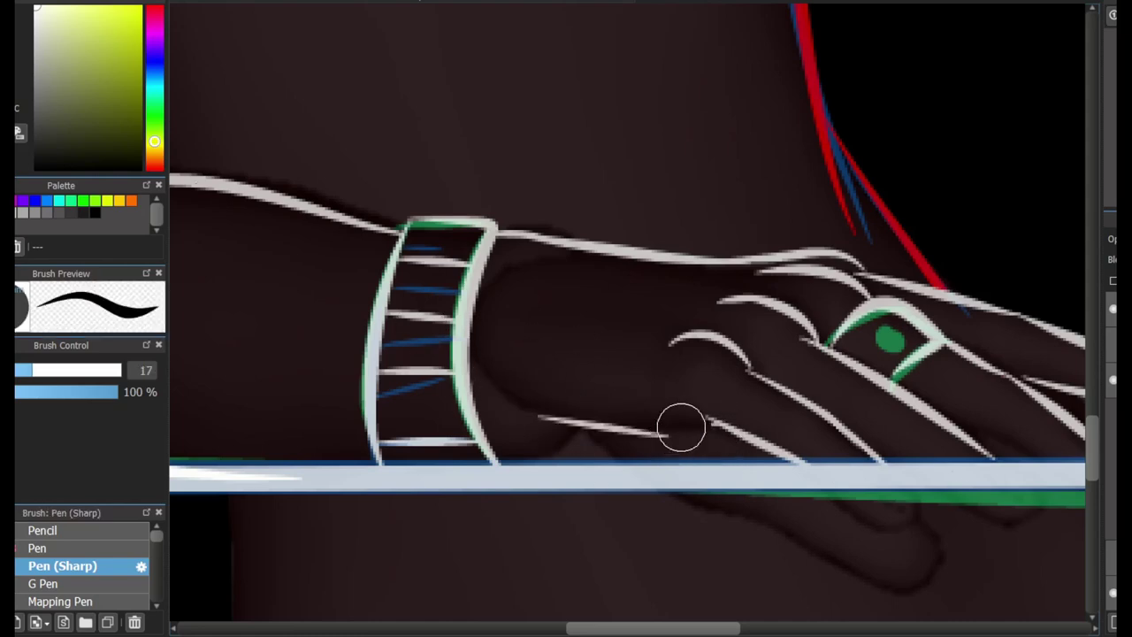
left_click_drag(565, 423, 442, 442)
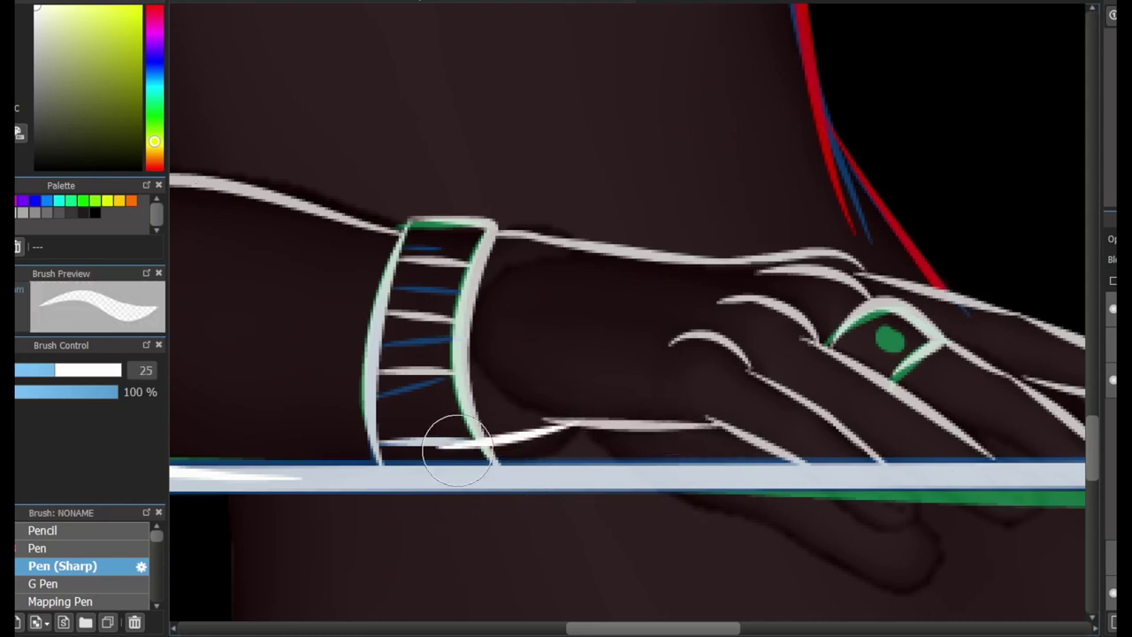
Redraw the ring band's sides in white, outline its gem in red, and clean up the overlapping lines.
scroll(871, 270, "up", 2)
mouse_move(867, 267)
left_mouse_down()
mouse_move(935, 306)
mouse_move(939, 325)
left_mouse_up()
left_click(745, 367, "alt")
key("e")
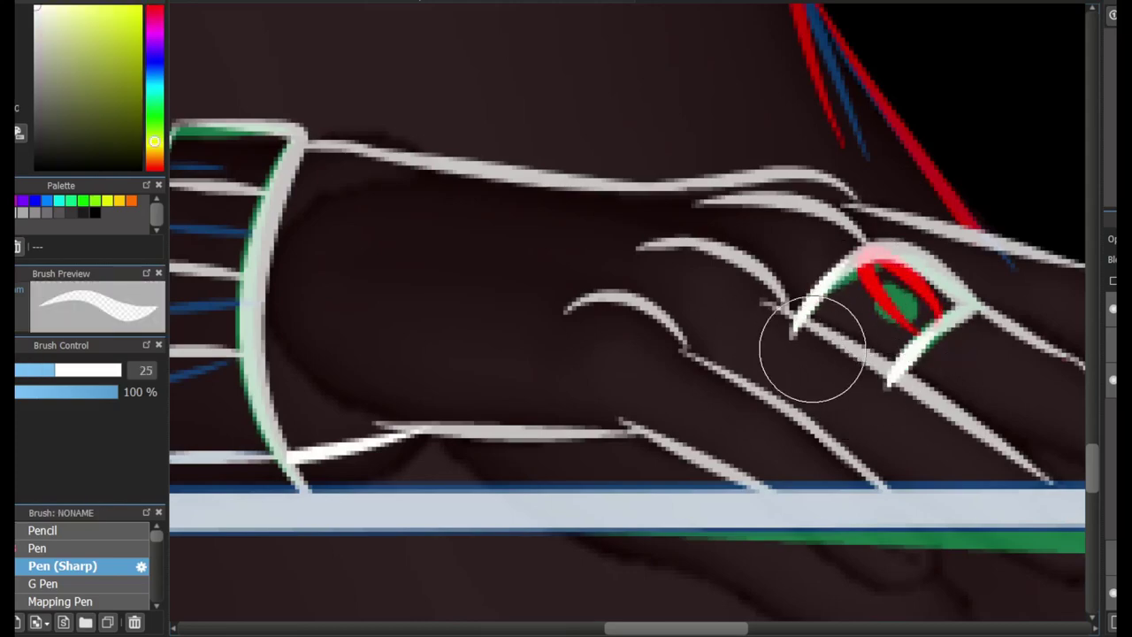
Select the white beauty mark under the eye, move it slightly lower, and deselect it.
scroll(838, 252, "down", 3)
scroll(644, 169, "up", 5)
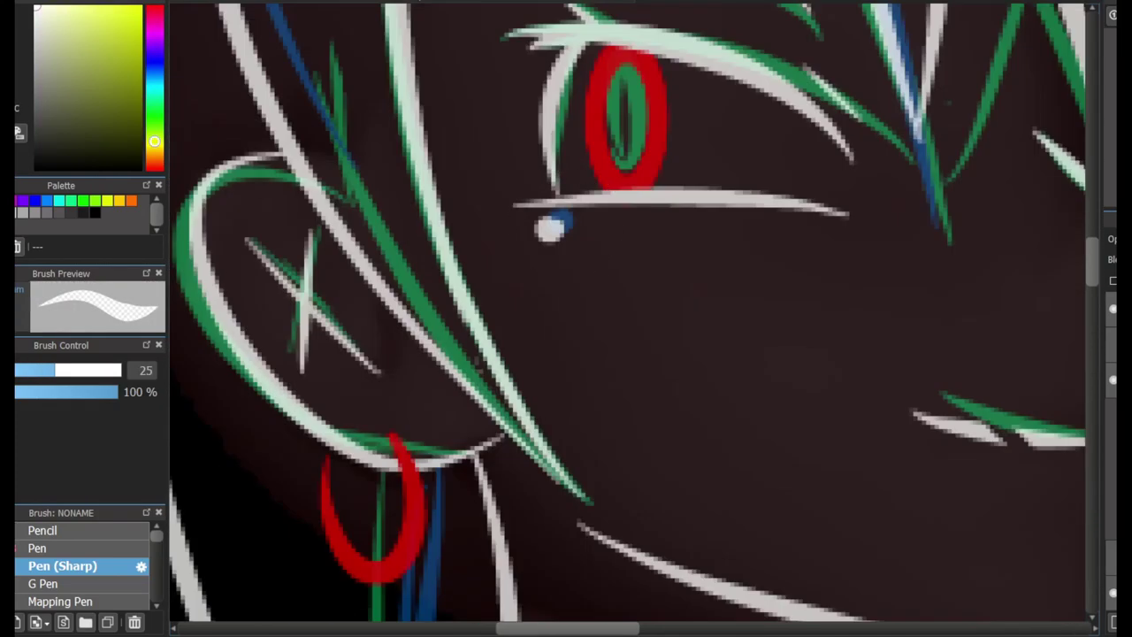
left_click_drag(518, 213, 598, 262)
key("ctrl+d")
key("b")
Draw one continuous thick white curve from the earlobe down over the neck and out to the shoulder gem.
scroll(566, 318, "down", 3)
scroll(619, 318, "down", 3)
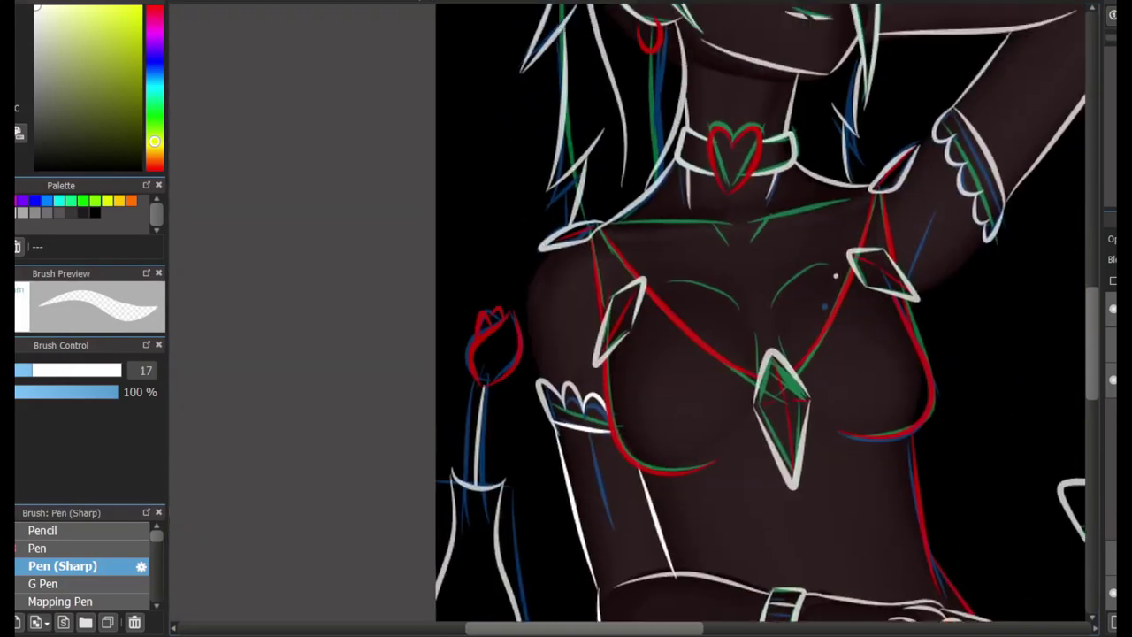
scroll(619, 318, "up", 4)
scroll(619, 319, "down", 3)
scroll(620, 318, "up", 3)
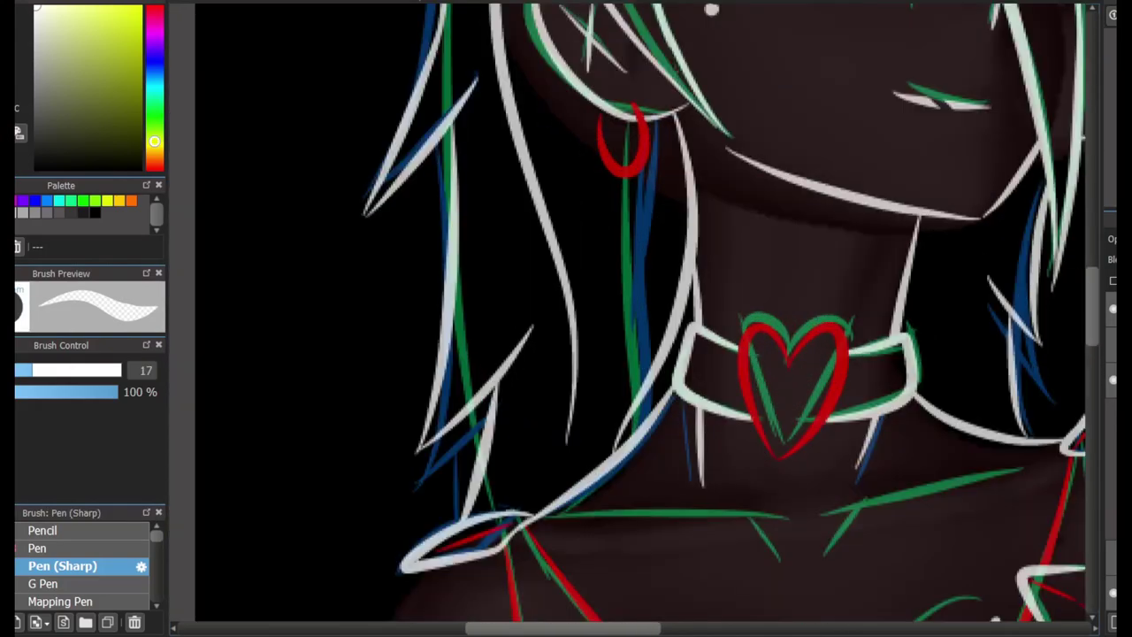
left_click_drag(682, 139, 643, 493)
key("ctrl+z")
mouse_move(668, 97)
left_mouse_down()
mouse_move(694, 194)
mouse_move(538, 492)
mouse_move(521, 495)
left_mouse_up()
key("ctrl+z")
key("ctrl+z")
key("ctrl+z")
key("bracketright")
key("bracketright")
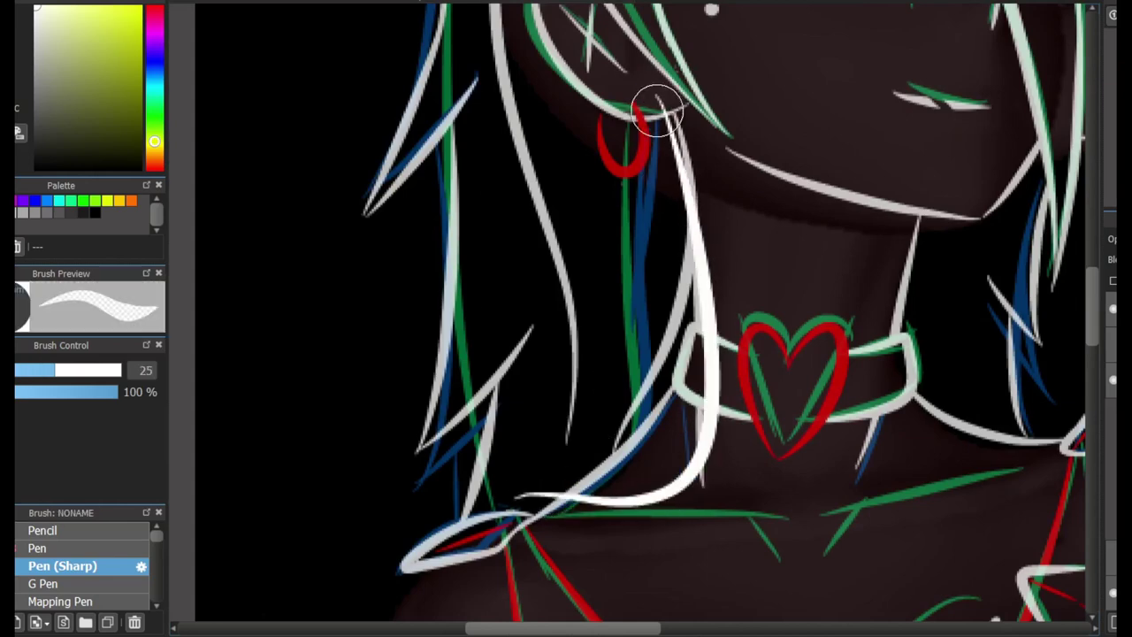
Erase the old neck, shoulder and choker lines lying outside the new neck curve.
scroll(687, 144, "up", 1)
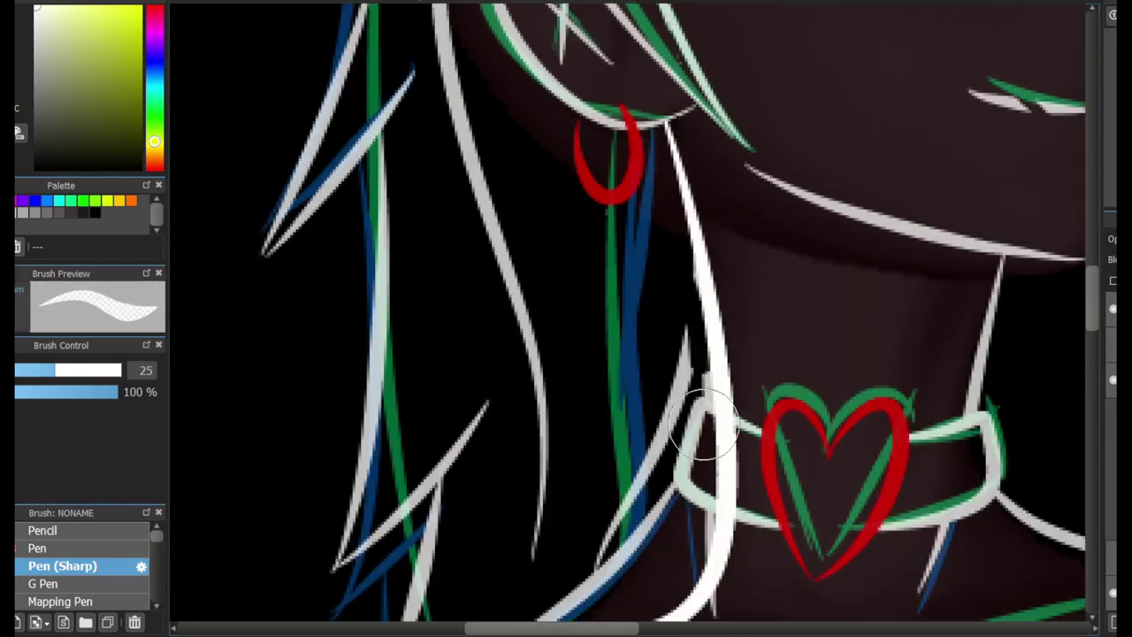
left_click_drag(704, 427, 780, 285)
left_click_drag(747, 382, 787, 384)
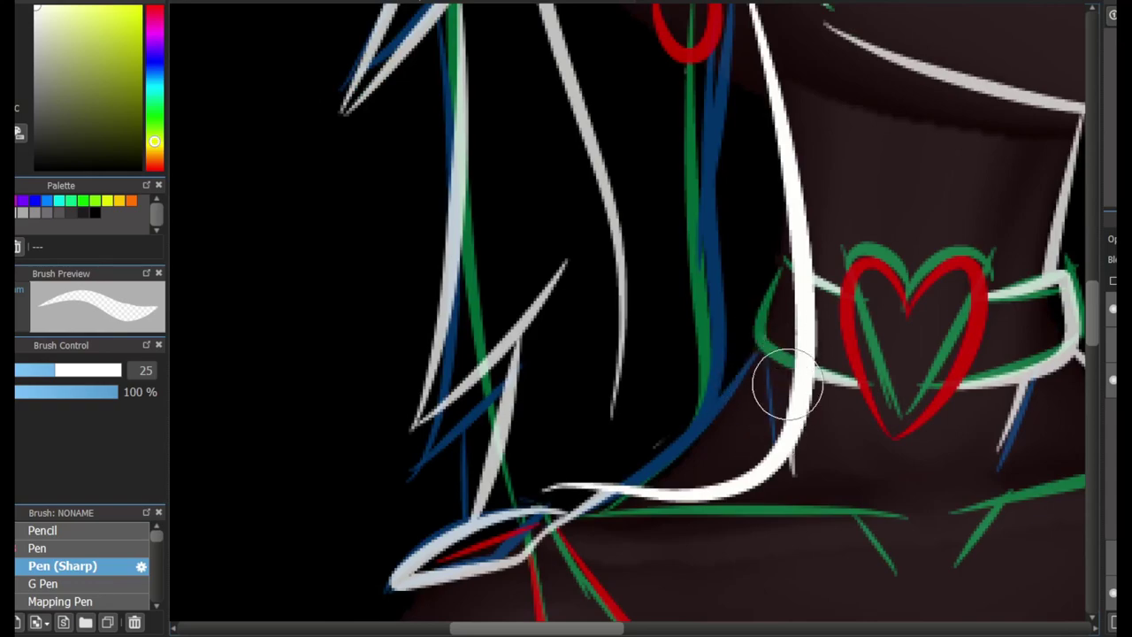
scroll(683, 460, "down", 3)
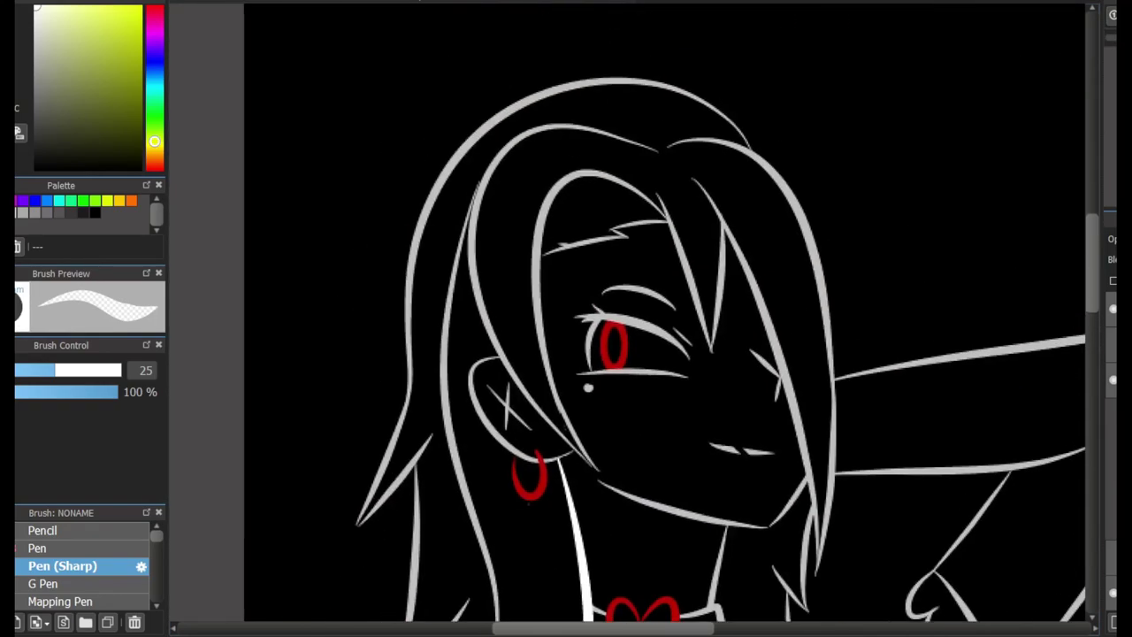
Draw the collarbone on the raised-arm side as a tapered white curve from the chest centre towards the shoulder gem.
scroll(757, 378, "up", 3)
key("b")
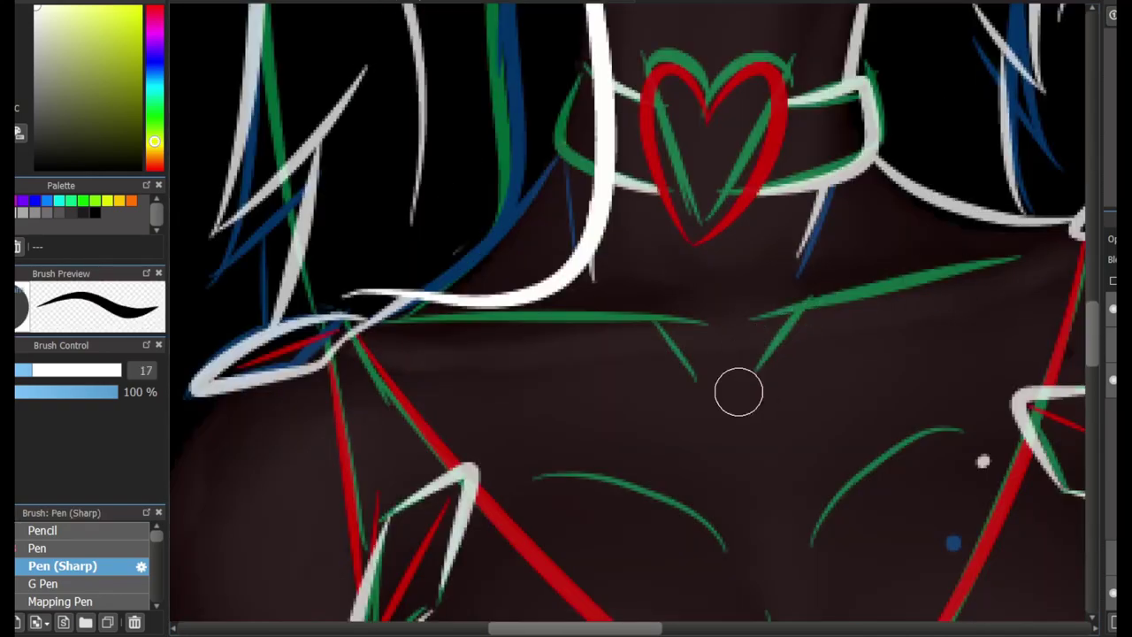
mouse_move(738, 391)
left_mouse_down()
mouse_move(815, 366)
mouse_move(1061, 239)
left_mouse_up()
Copy the collarbone curve, flip it, and rotate and place the copy as the matching collarbone on the lowered-arm side.
scroll(771, 379, "up", 2)
scroll(770, 380, "down", 2)
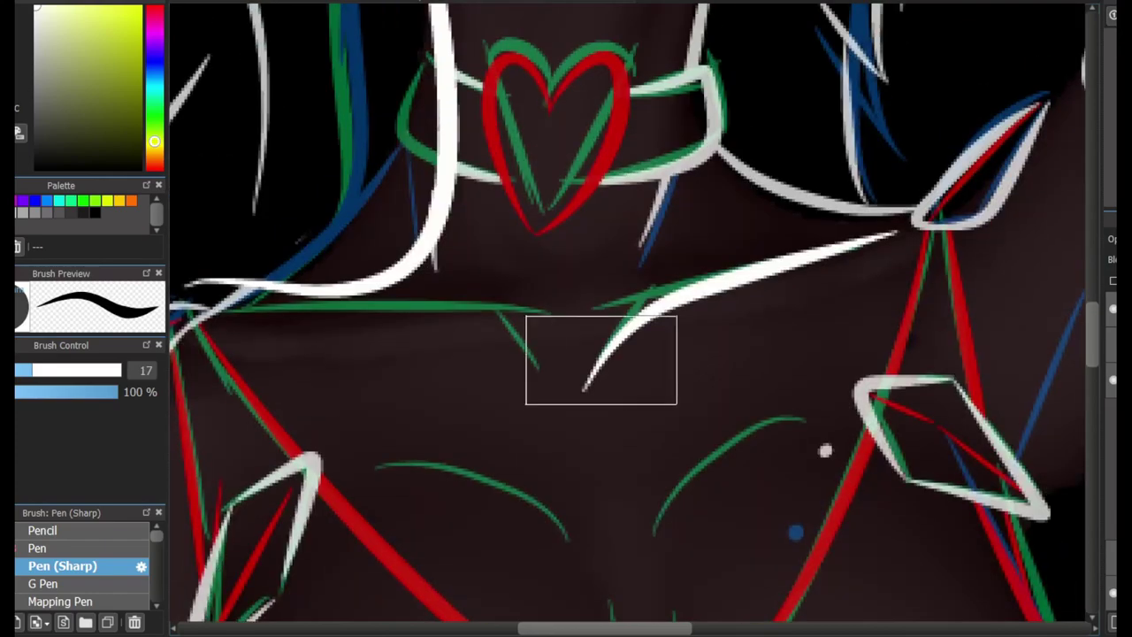
mouse_move(602, 380)
left_mouse_down()
mouse_move(734, 283)
mouse_move(902, 225)
left_mouse_up()
key("ctrl+t")
mouse_move(704, 292)
left_mouse_down()
mouse_move(440, 291)
mouse_move(466, 301)
mouse_move(468, 319)
left_mouse_up()
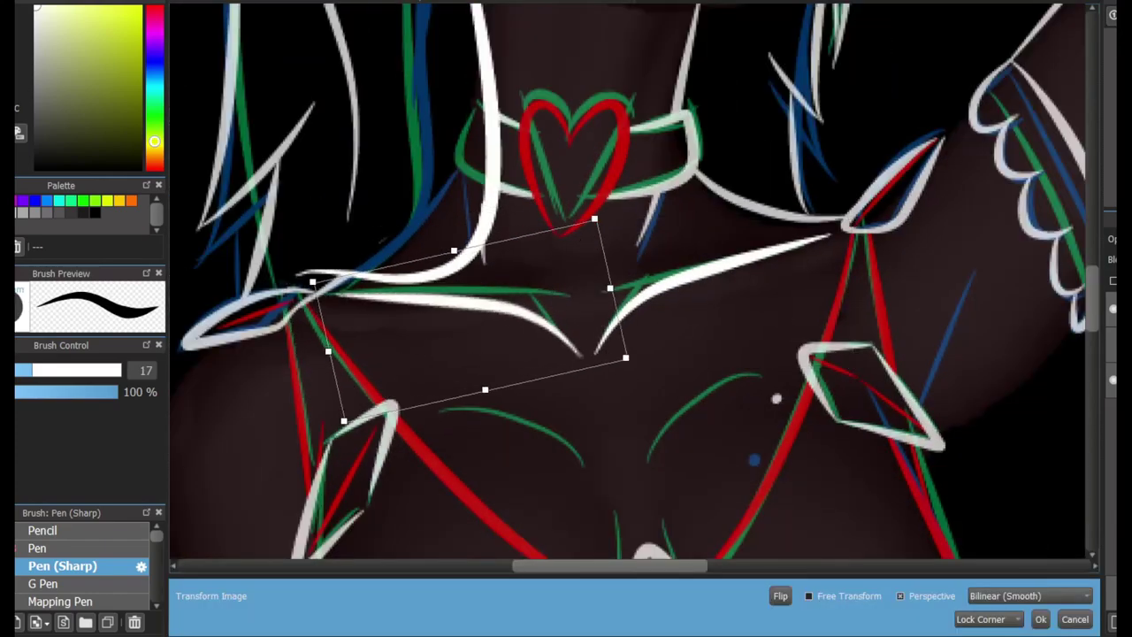
key("Return")
Draw the lowered arm's outer contour as a white curve from the shoulder gem down to the scalloped glove edge.
scroll(627, 318, "down", 2)
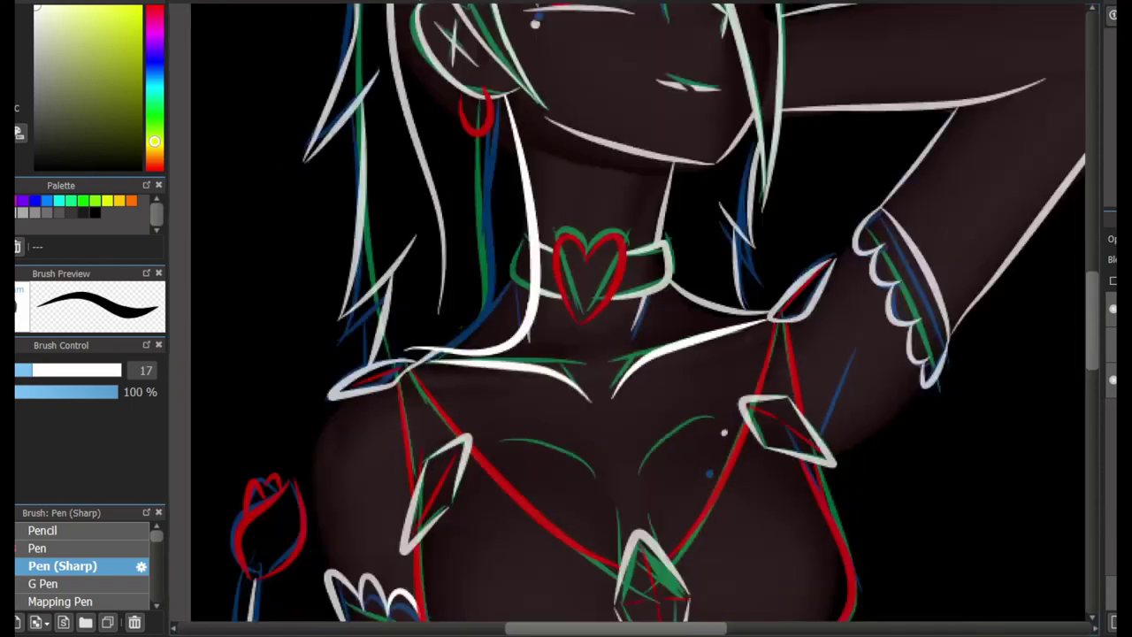
scroll(637, 319, "down", 2)
scroll(637, 318, "up", 3)
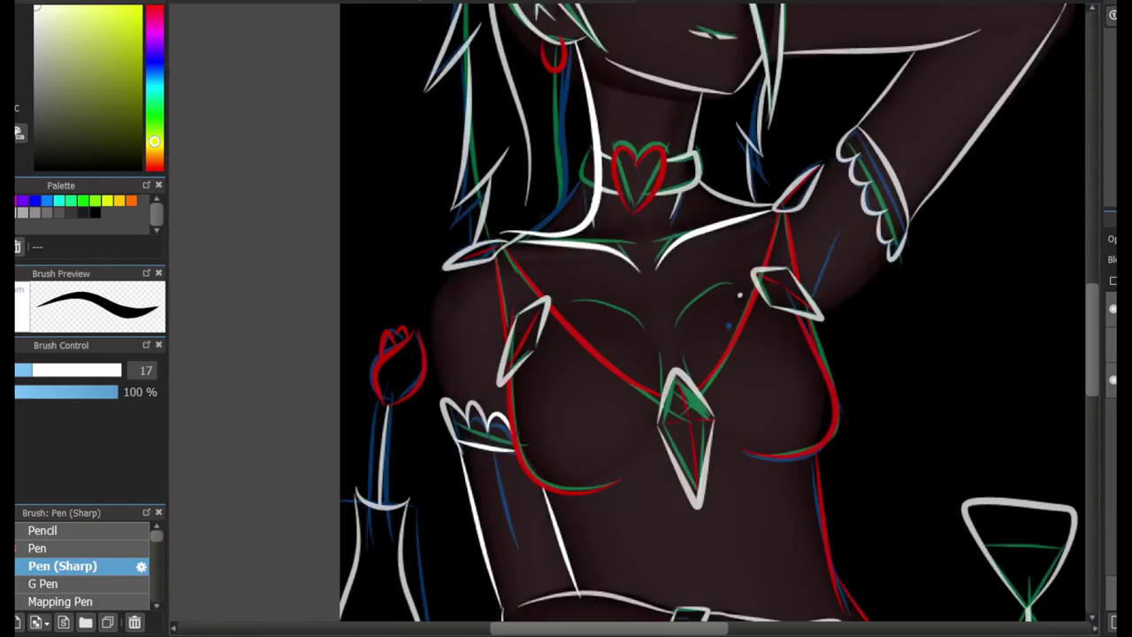
scroll(497, 339, "up", 2)
mouse_move(392, 193)
left_mouse_down()
mouse_move(397, 460)
mouse_move(368, 270)
left_mouse_up()
key("ctrl+z")
left_click_drag(391, 198, 395, 456)
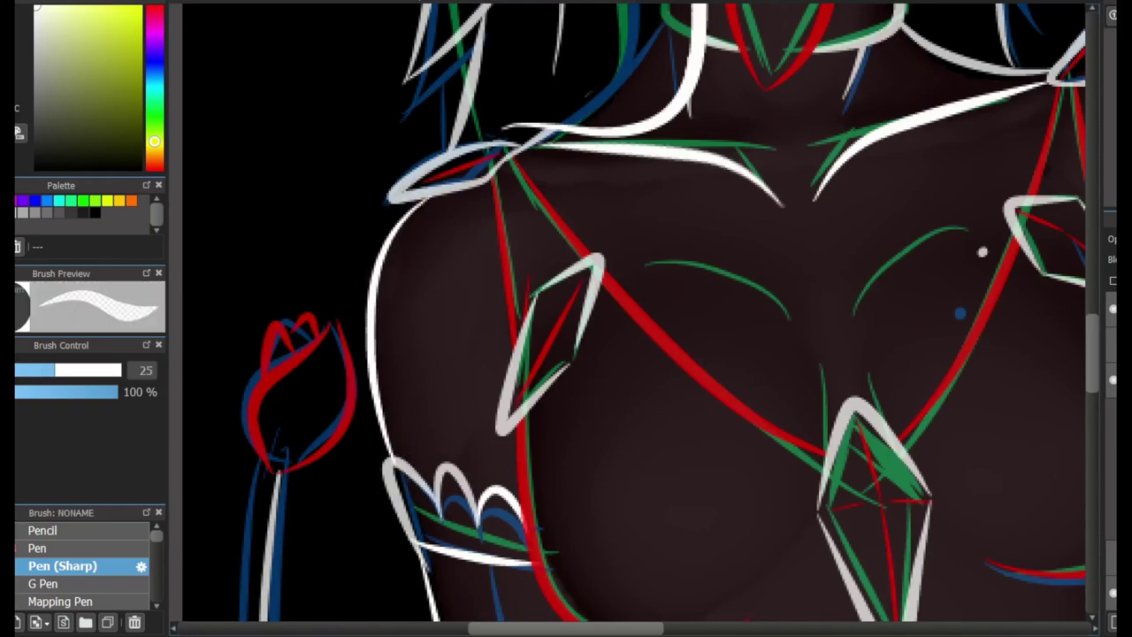
Draw two tapered white cleavage curves converging on the pendant, select them, and shift them slightly lower.
left_click_drag(779, 296, 829, 408)
left_click_drag(860, 283, 868, 402)
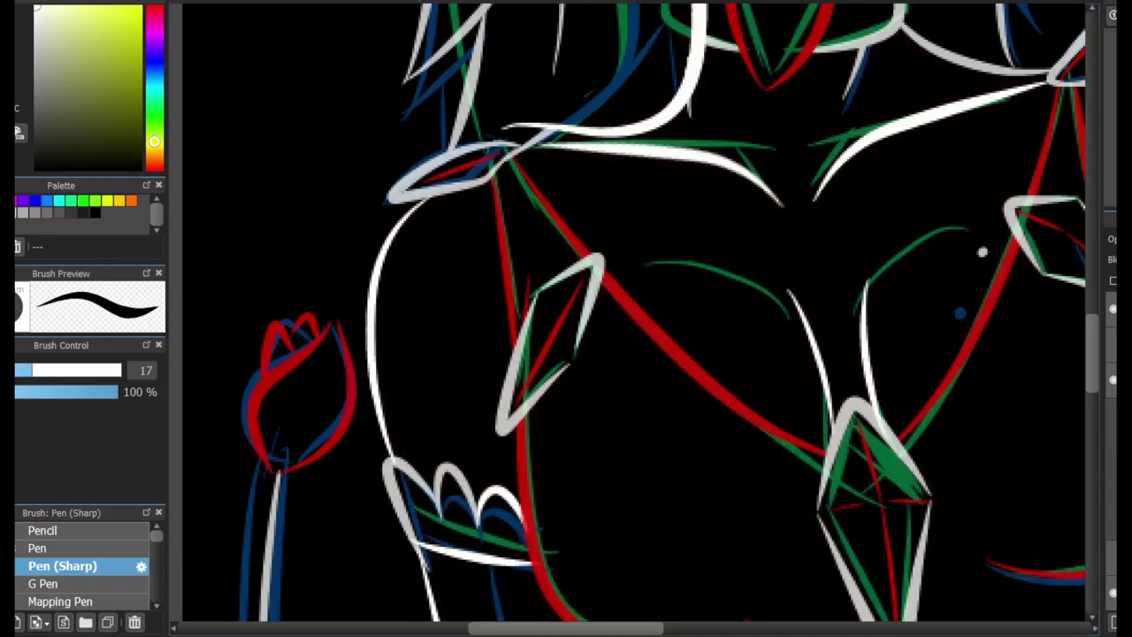
scroll(803, 374, "down", 3)
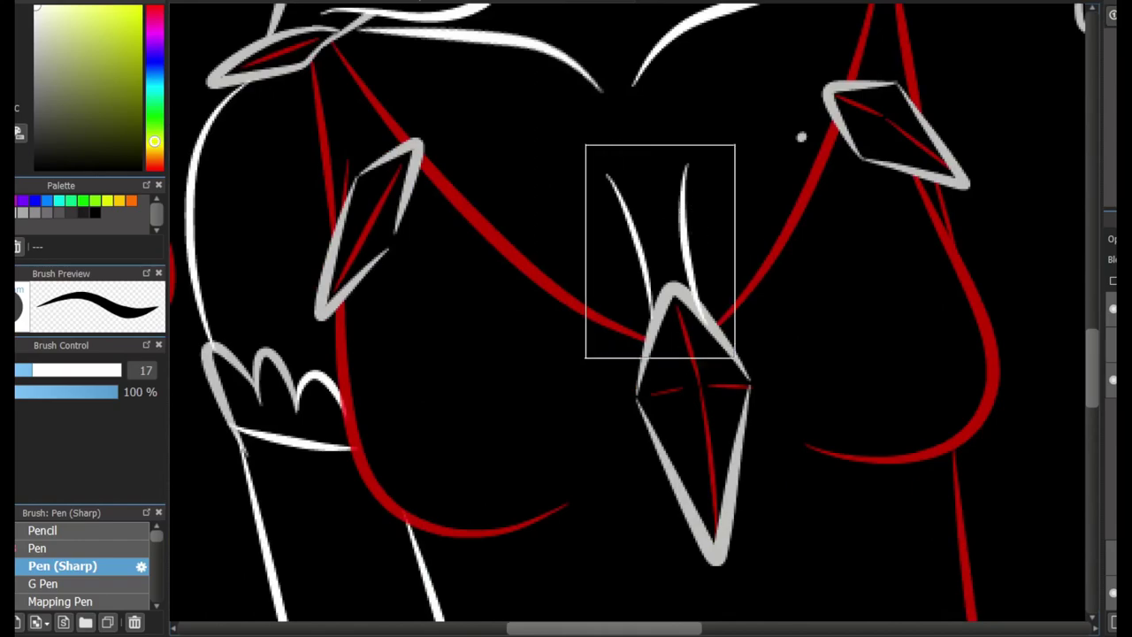
left_click_drag(659, 248, 661, 260)
key("Return")
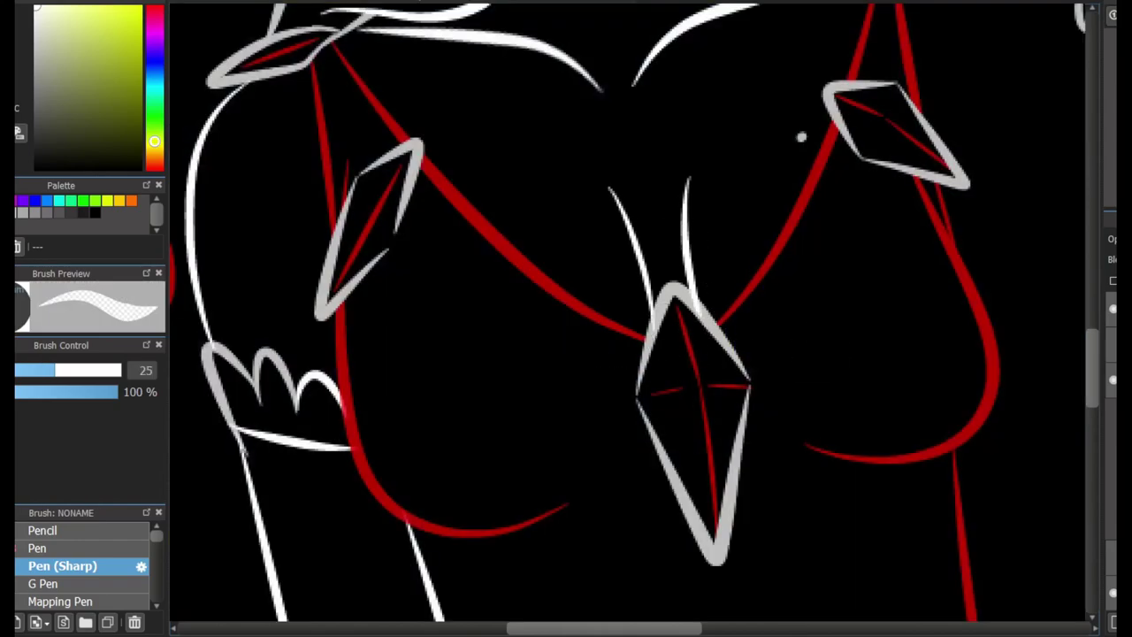
Draw the raised arm's white shoulder line from gem to lace, its underside curve down to the strap gem, and the armpit crease.
scroll(753, 278, "down", 5)
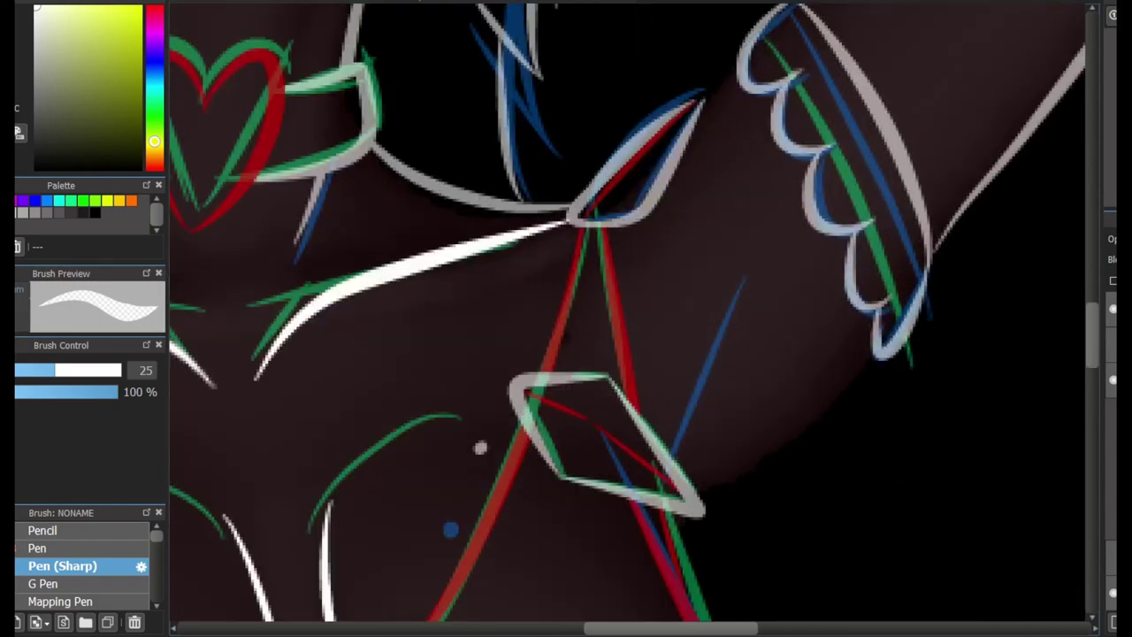
left_click(62, 565)
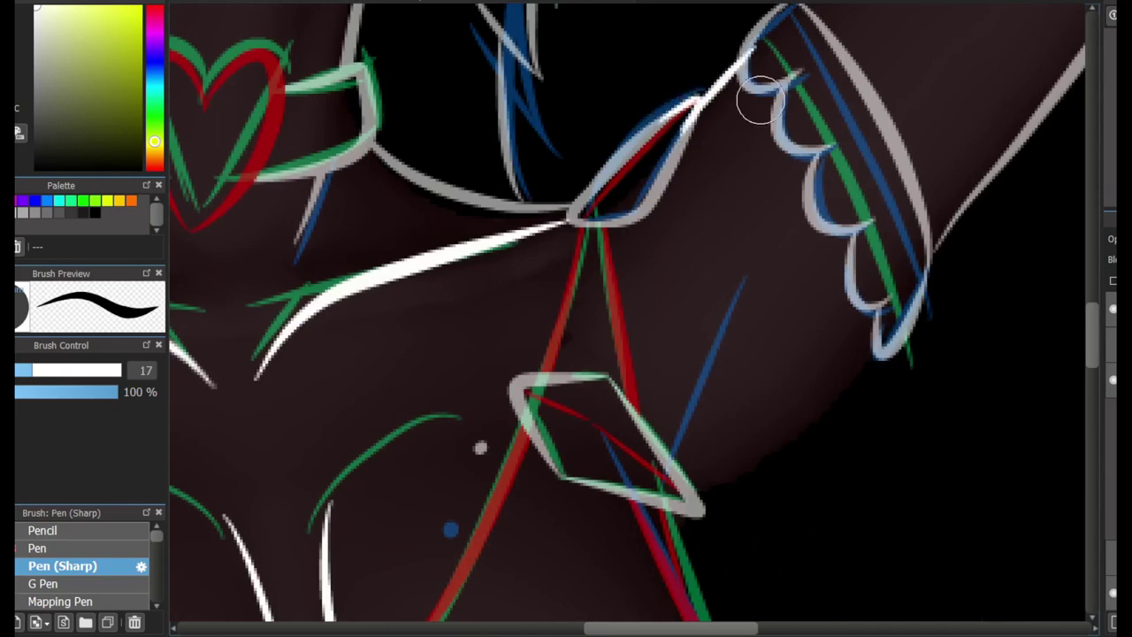
left_click_drag(894, 345, 662, 518)
left_click_drag(767, 250, 650, 513)
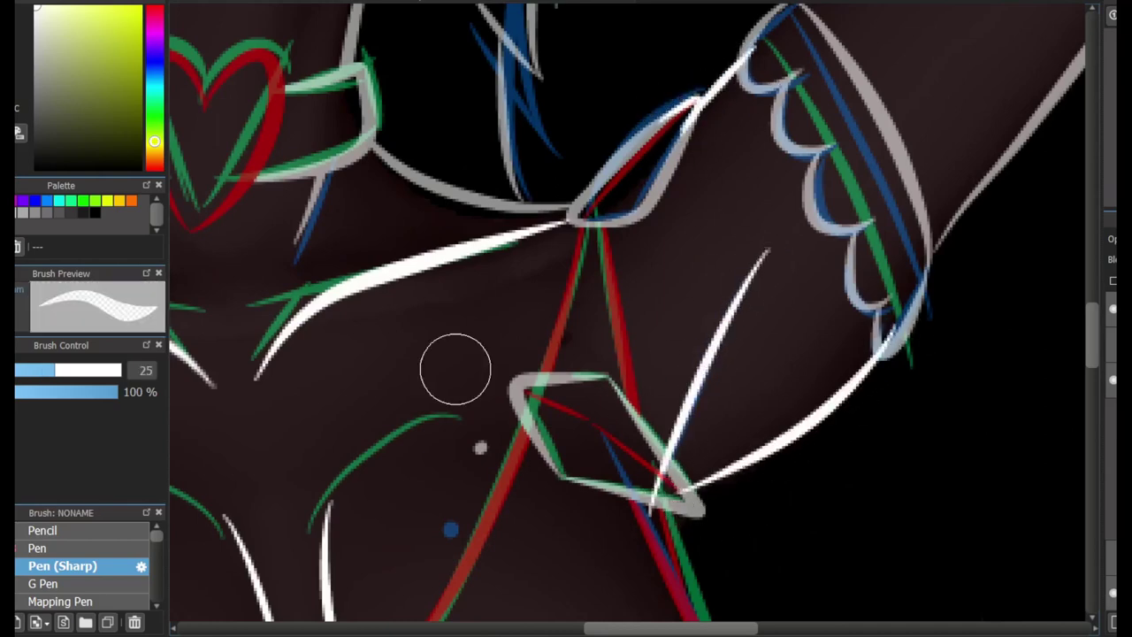
Extend the raised arm's underside curve past the strap gem and erase the line ends that overlap the gem.
scroll(656, 534, "down", 3)
scroll(794, 308, "up", 3)
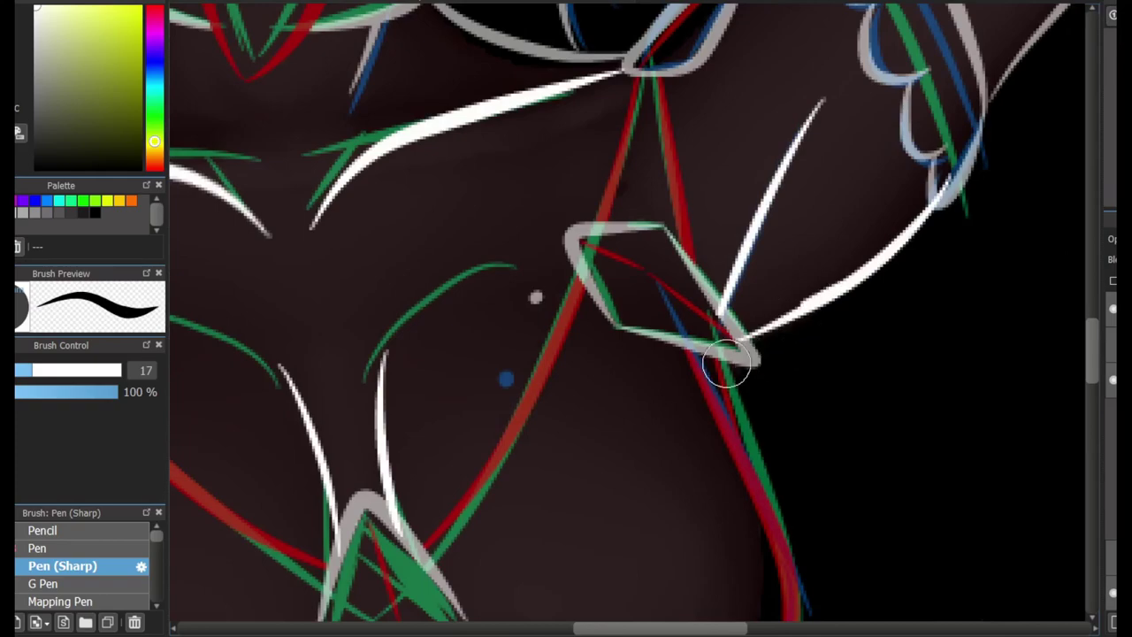
left_click_drag(726, 363, 703, 364)
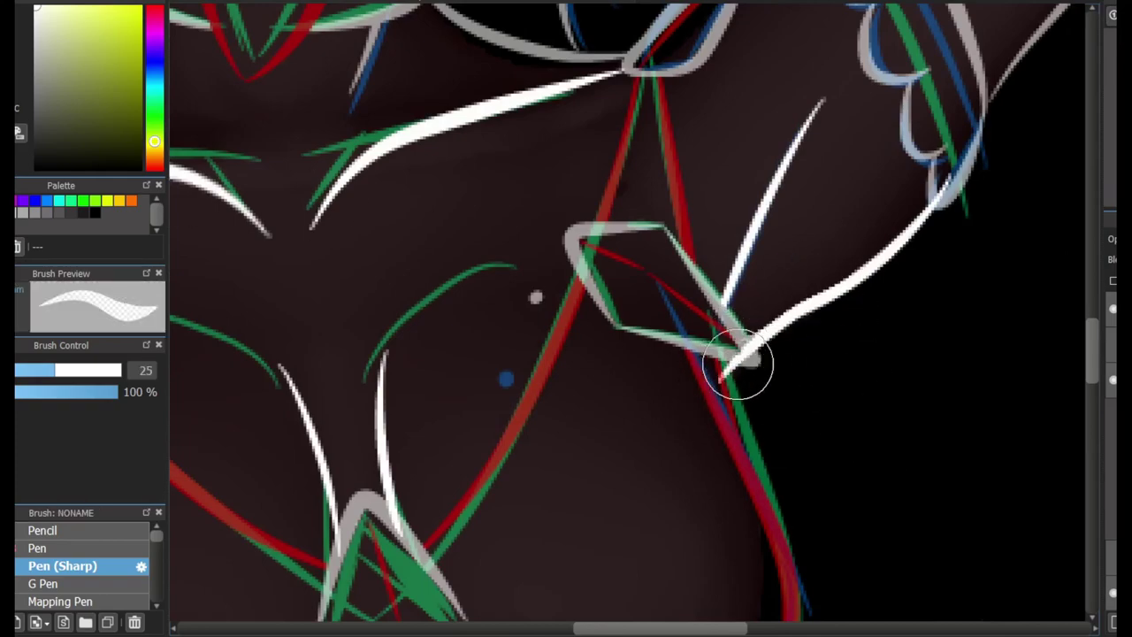
scroll(536, 298, "down", 4)
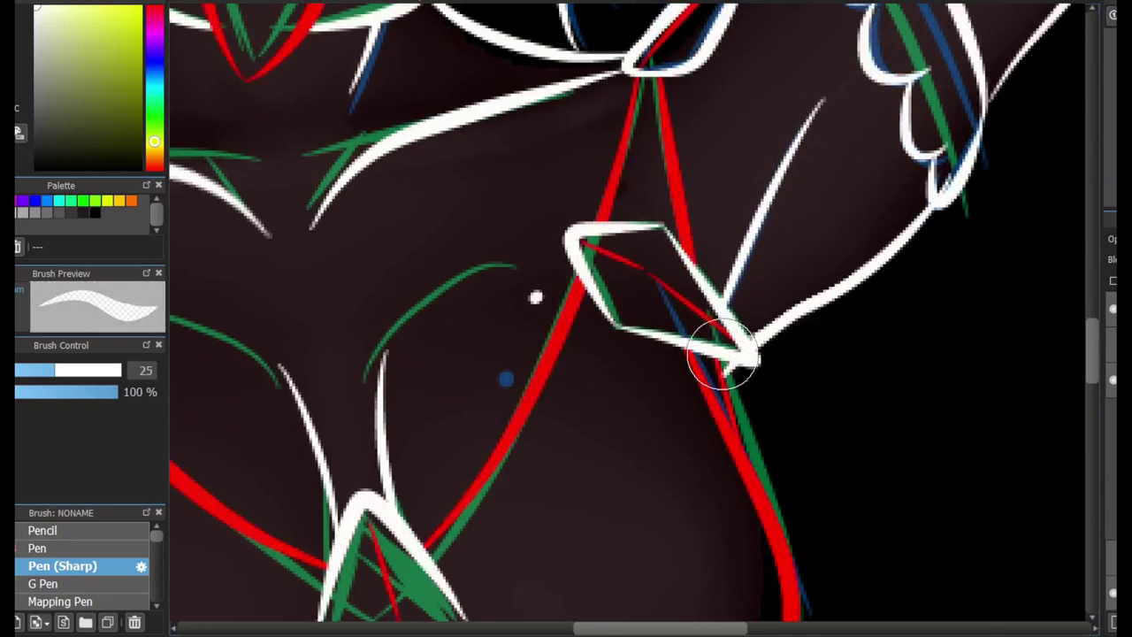
Hide the green and blue sketch and the mannequin base, leaving the white and red lineart on black.
scroll(545, 170, "up", 5)
scroll(545, 171, "down", 4)
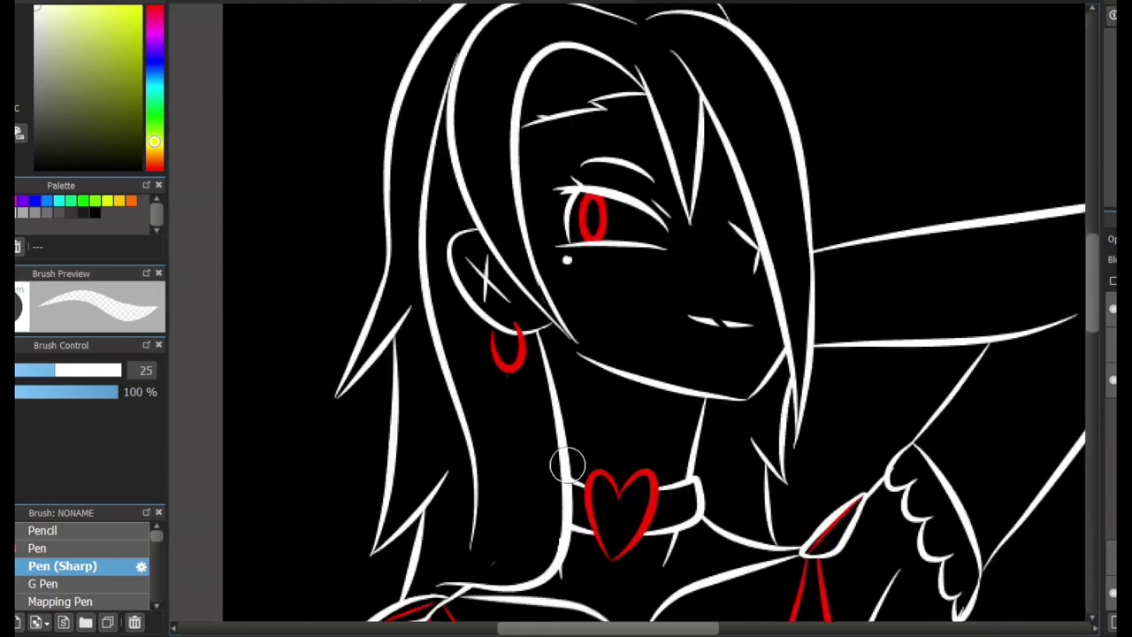
scroll(561, 468, "up", 5)
scroll(1011, 194, "down", 4)
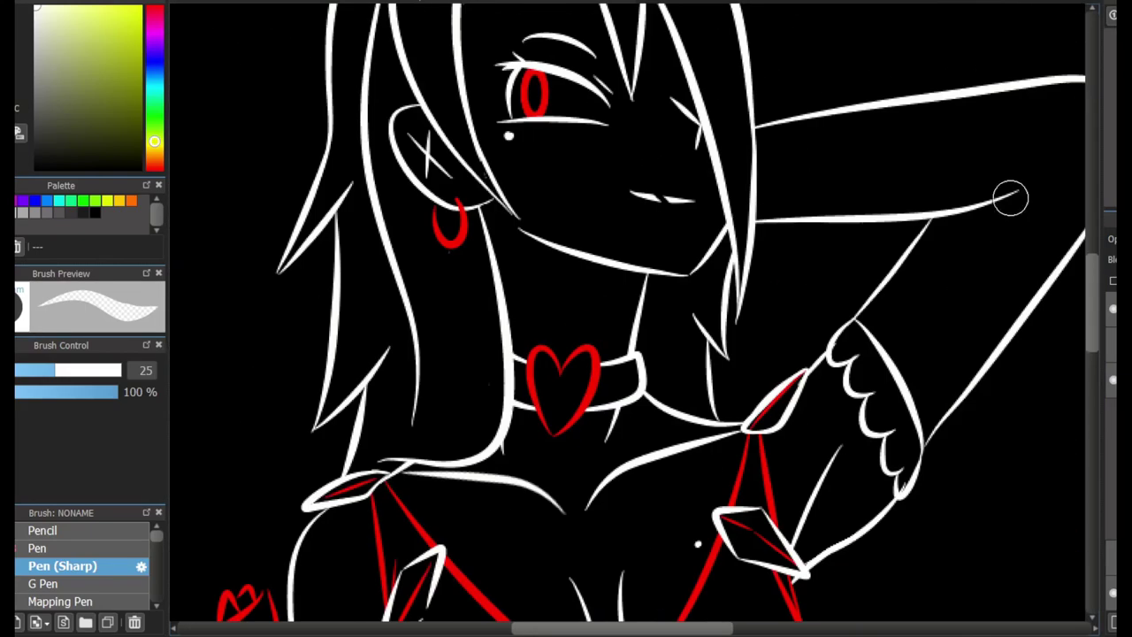
Try drawing a curved white shadow line across the neck beneath the jaw.
scroll(581, 420, "up", 6)
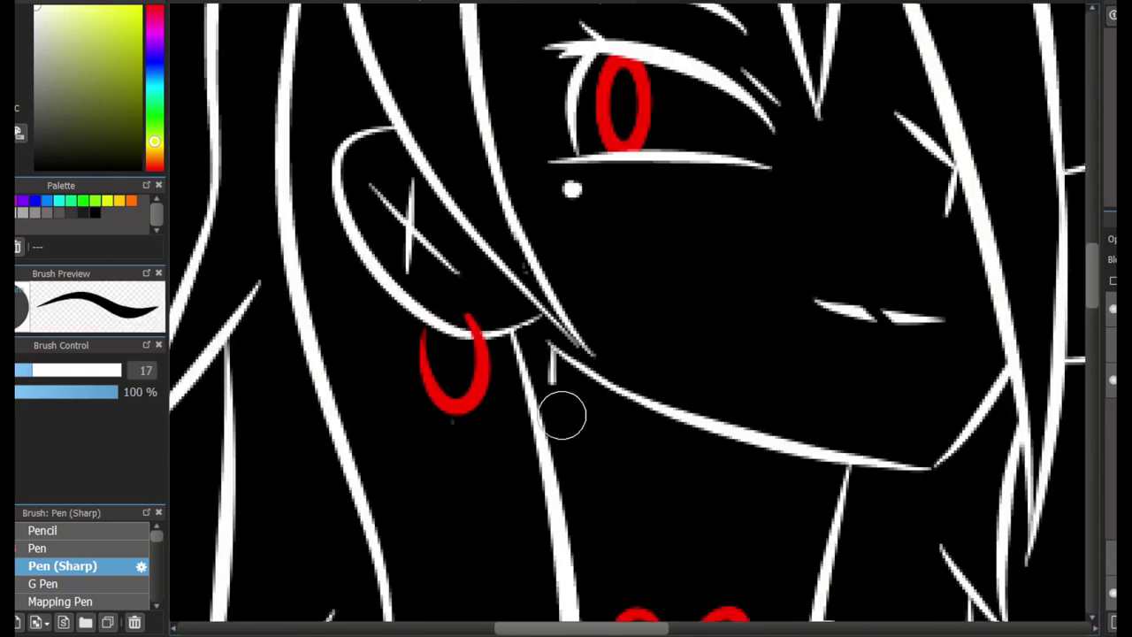
scroll(561, 409, "up", 2)
left_click_drag(585, 320, 528, 199)
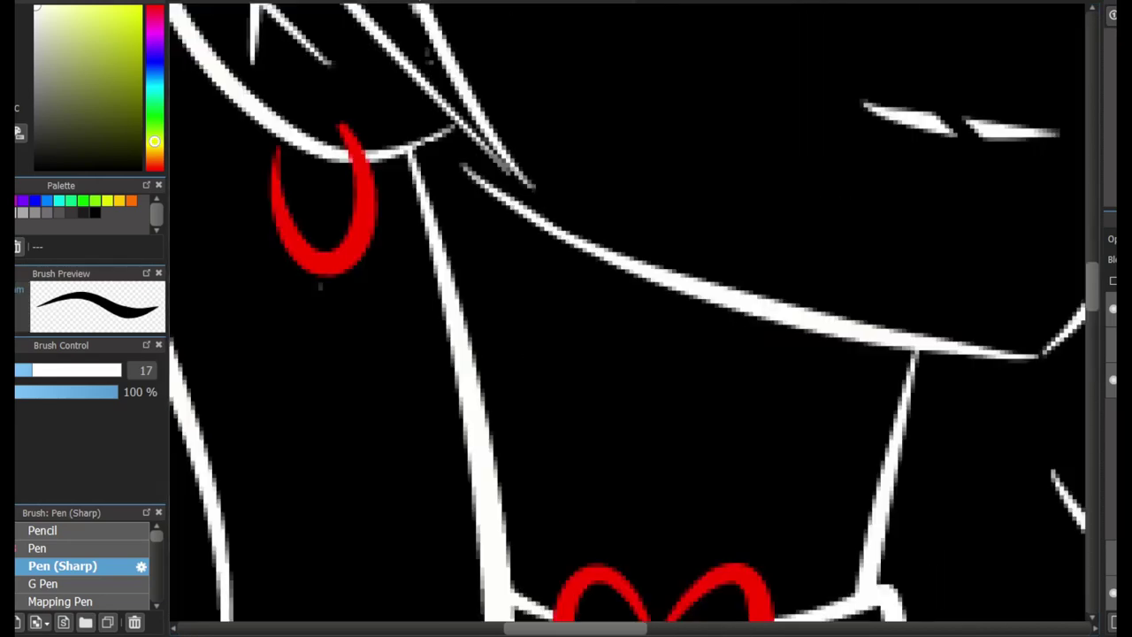
left_click_drag(911, 358, 465, 278)
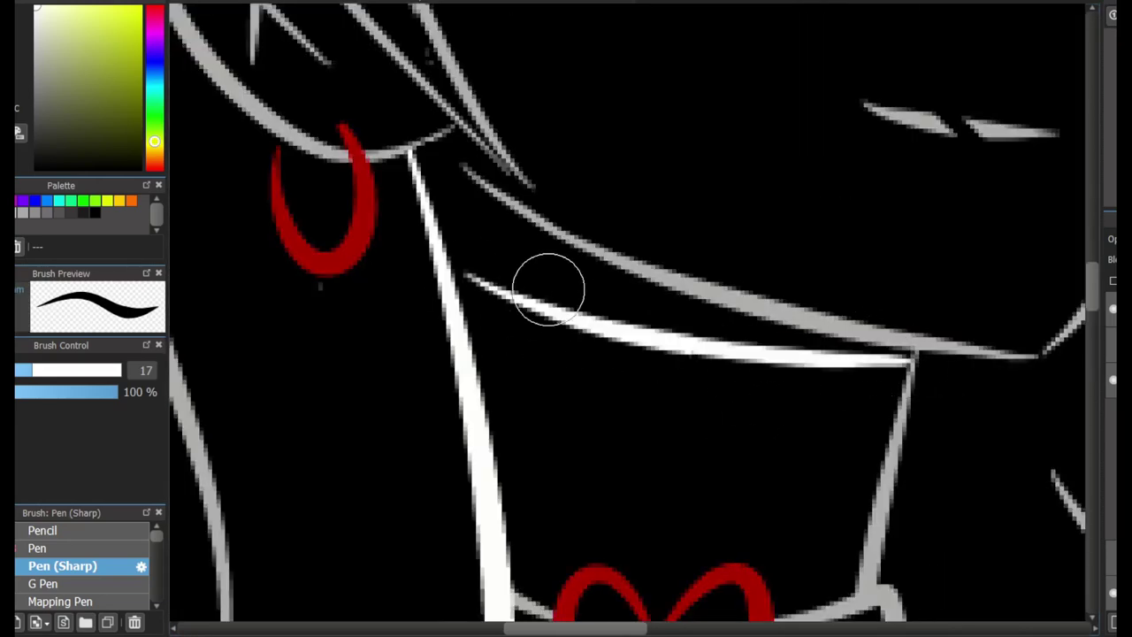
scroll(505, 301, "down", 10)
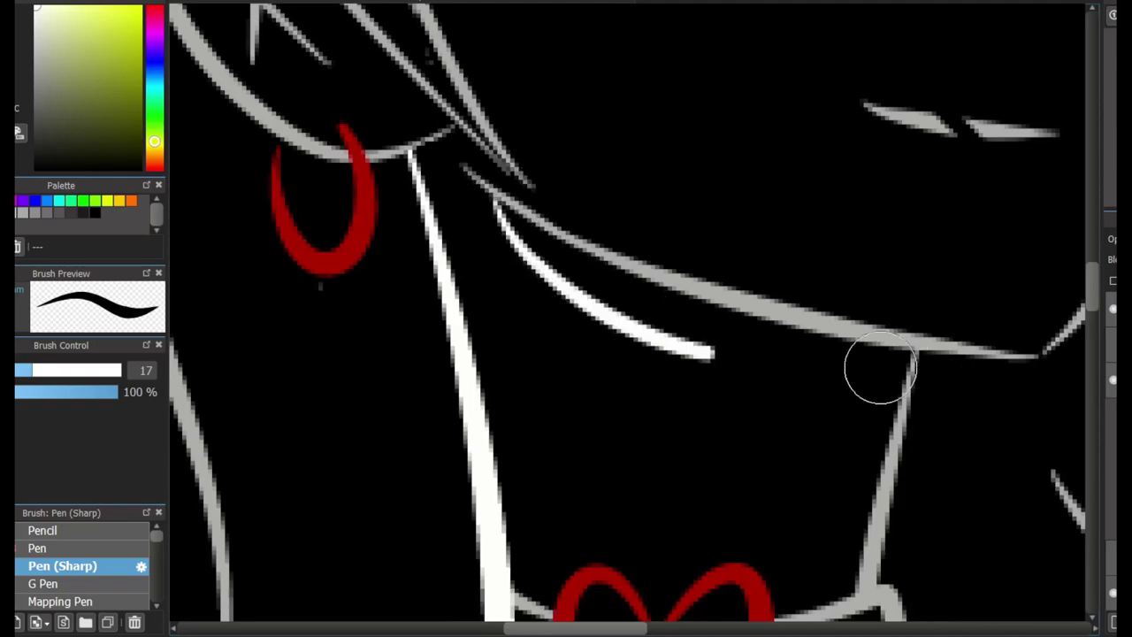
scroll(505, 302, "up", 2)
Mirror the canvas view to check the whole figure's proportions, and restore its normal orientation.
key("h")
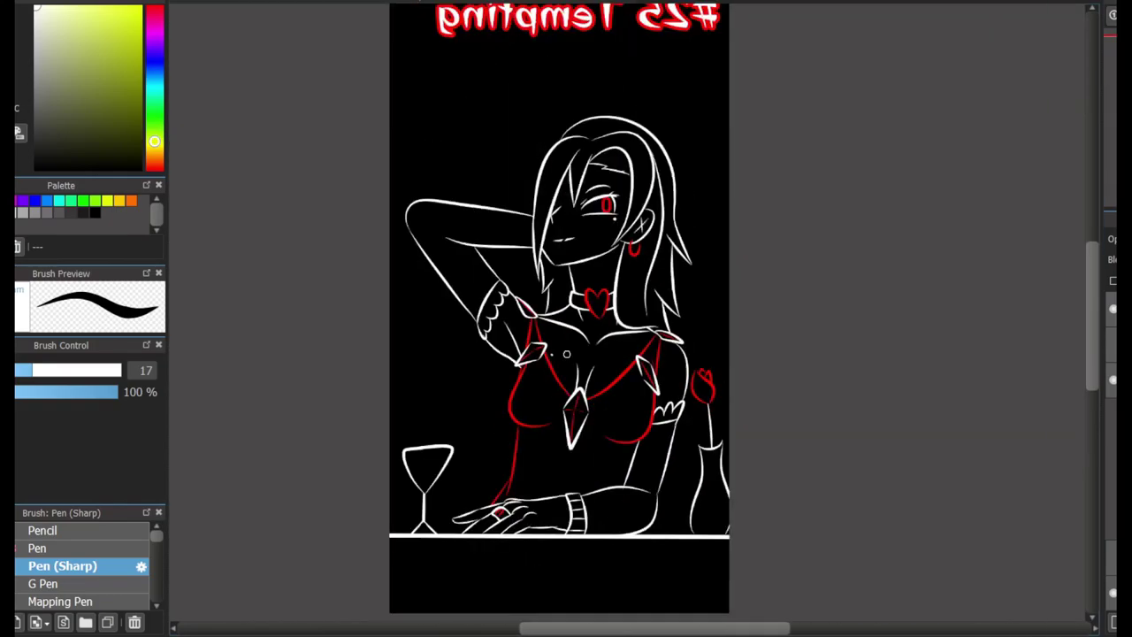
scroll(506, 302, "up", 4)
key("h")
scroll(506, 302, "up", 3)
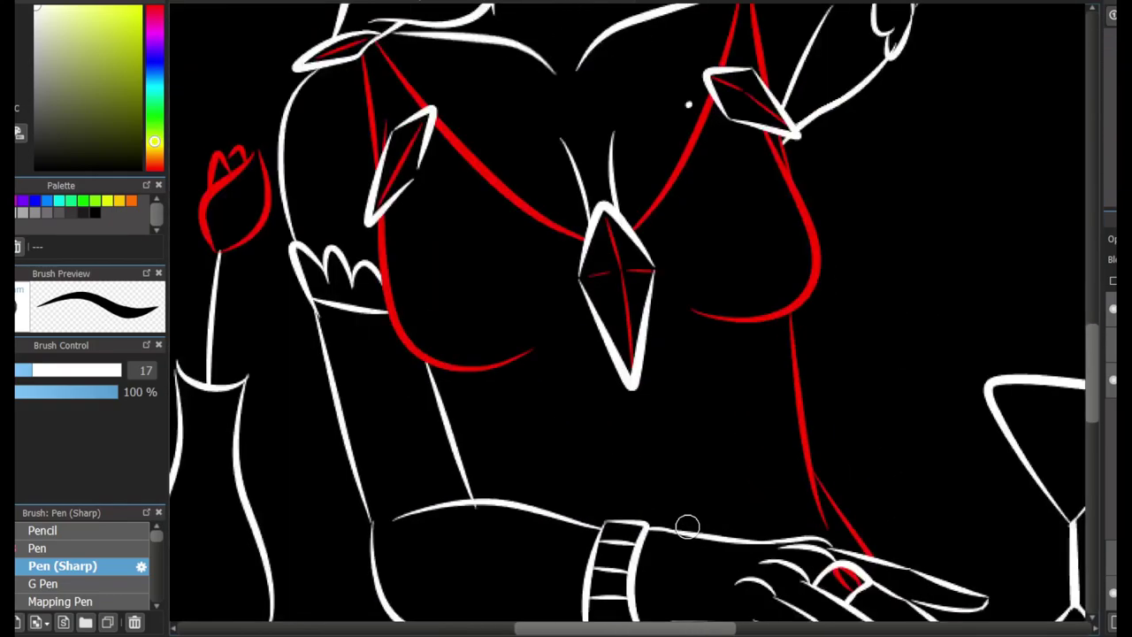
Reposition the white beauty mark on the chest beside the cleavage curve, just above the pendant.
scroll(506, 301, "down", 3)
scroll(506, 301, "up", 1)
scroll(698, 377, "up", 5)
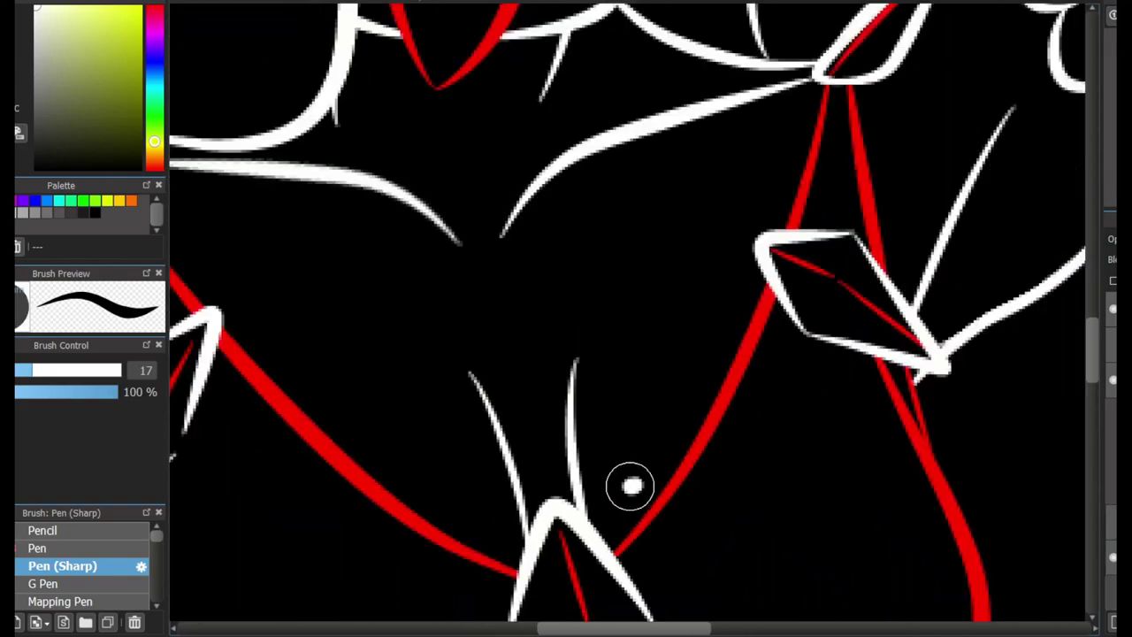
Draw a thin white vertical line across the choker band beside the heart, meeting the neck line below it.
scroll(712, 479, "up", 5)
scroll(729, 233, "down", 3)
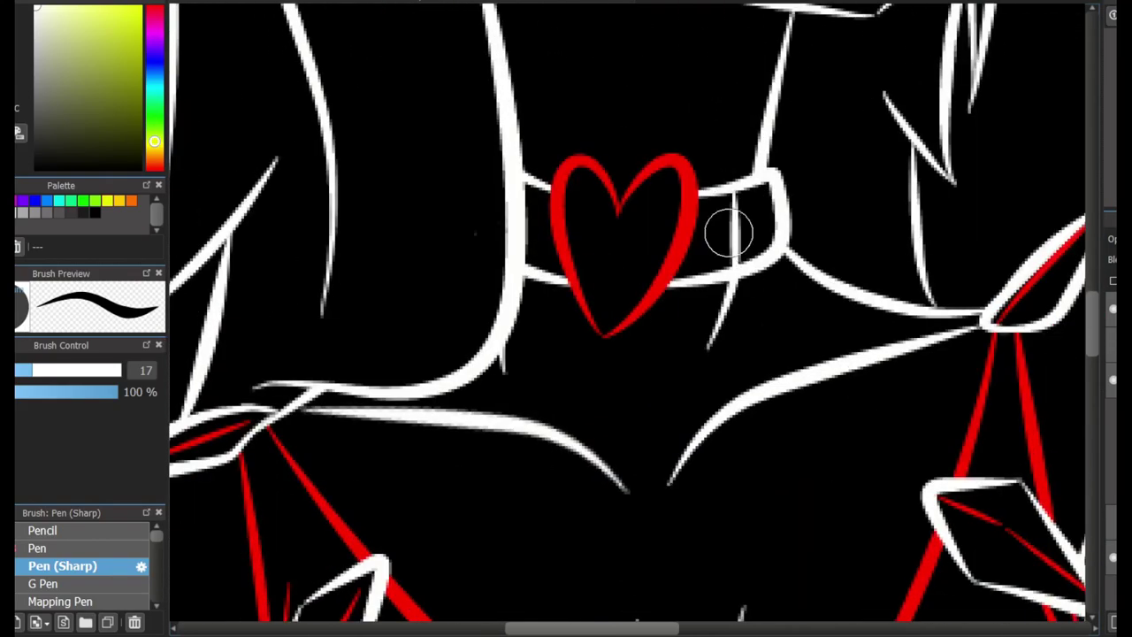
scroll(988, 277, "up", 5)
scroll(988, 276, "down", 4)
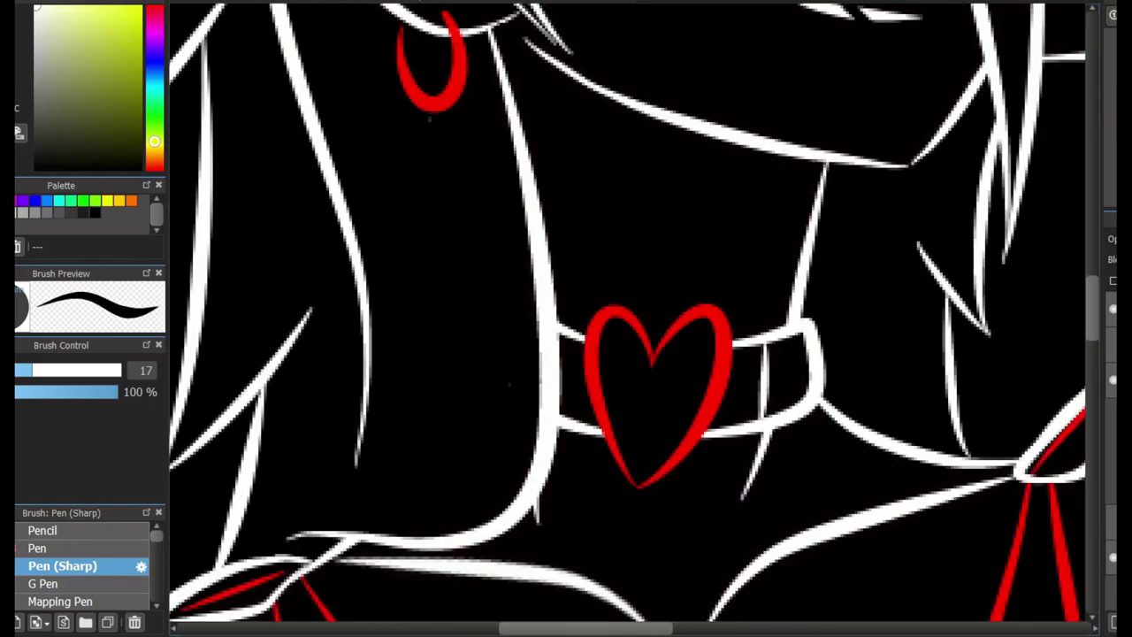
Try adding two thin white tendon lines on the neck between the jaw and the heart choker.
scroll(988, 277, "down", 1)
scroll(741, 298, "down", 2)
scroll(740, 298, "up", 4)
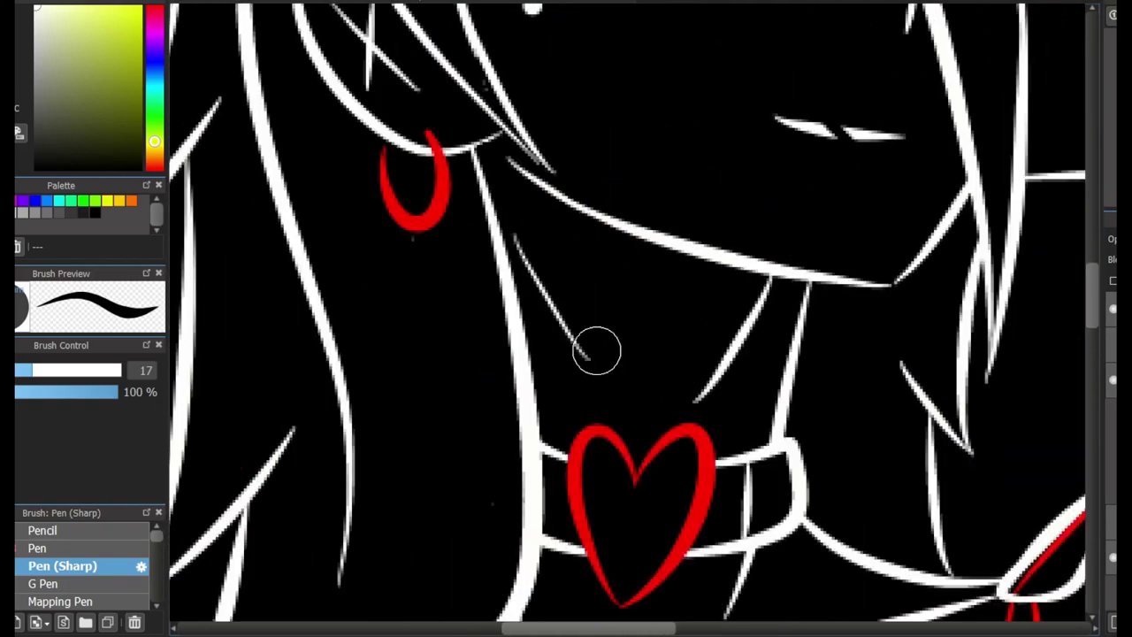
scroll(597, 351, "up", 4)
Clean up the junction of the inner upper-arm line and the forearm line at the elbow with the eraser.
scroll(566, 336, "down", 7)
scroll(524, 304, "up", 1)
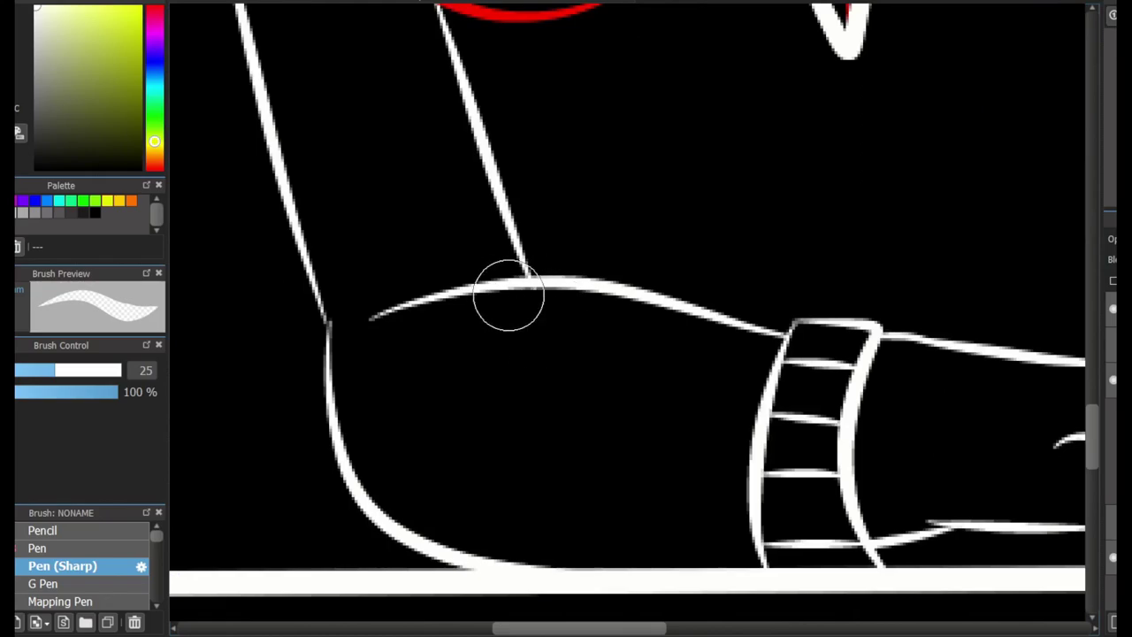
scroll(509, 296, "down", 3)
Try painting a red lower lip beneath the white mouth line and trimming it with the eraser.
scroll(509, 296, "up", 6)
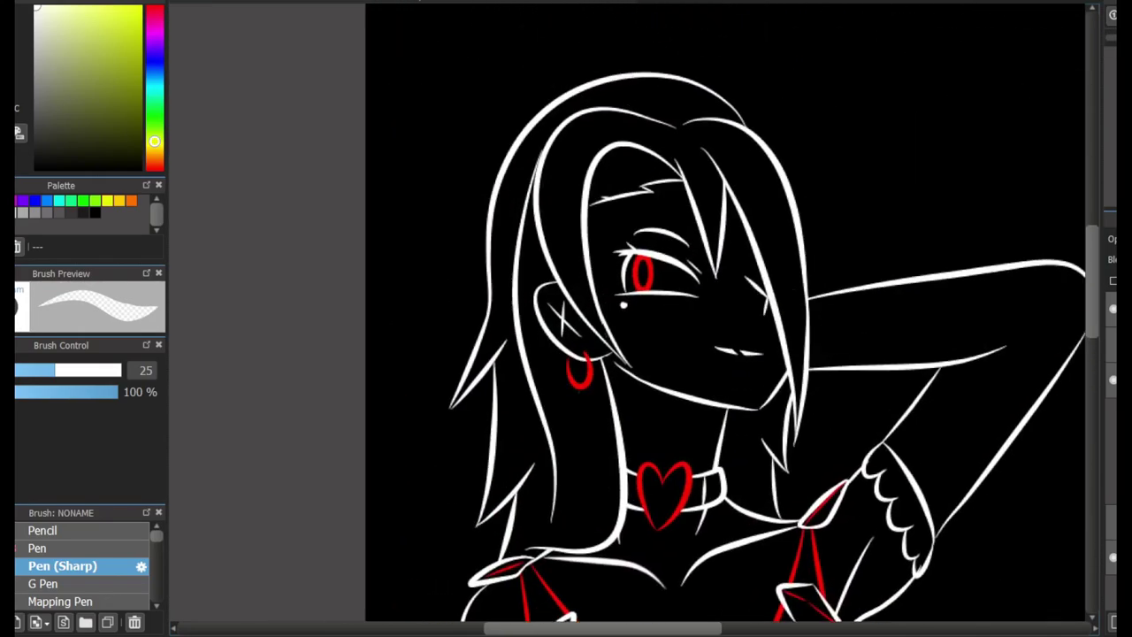
scroll(641, 280, "up", 5)
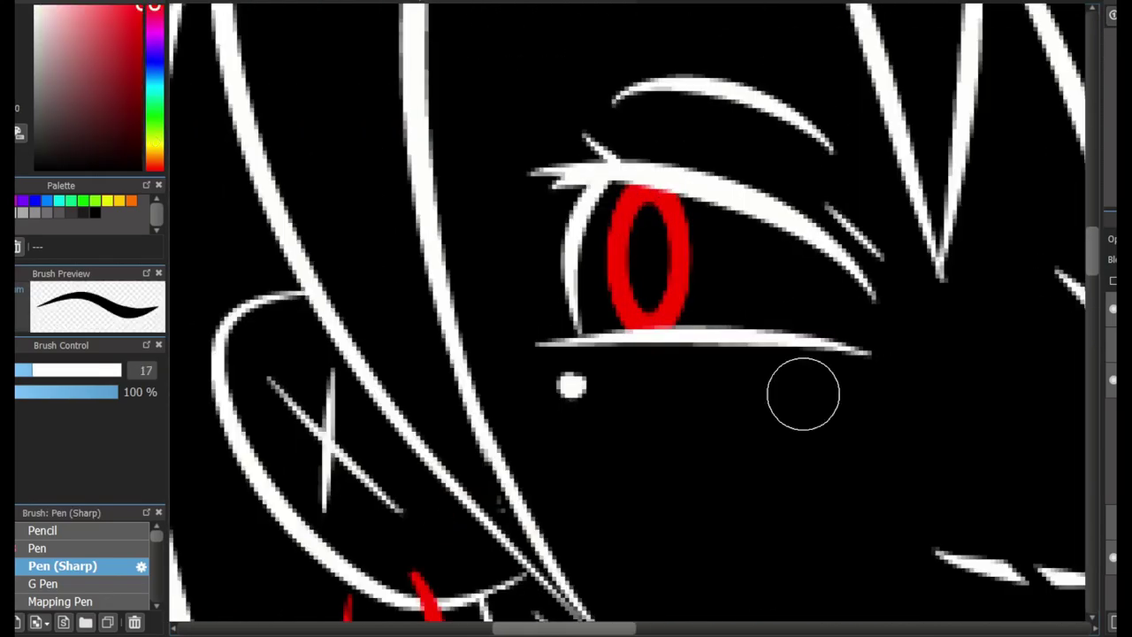
scroll(847, 409, "down", 5)
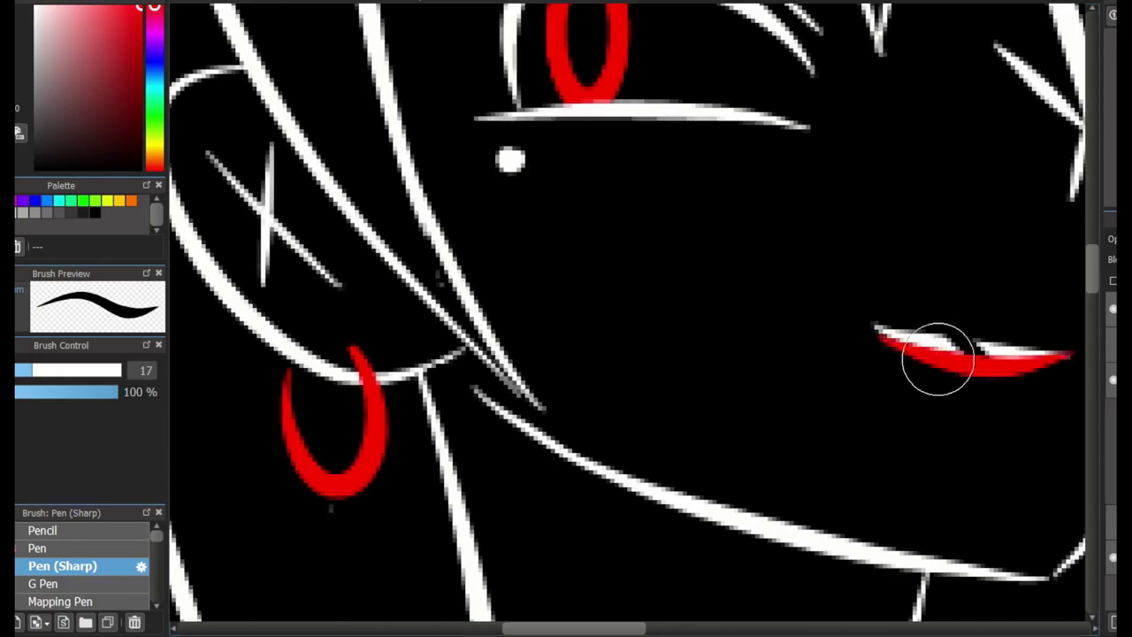
left_click_drag(884, 325, 1044, 374)
left_click_drag(875, 329, 1003, 392)
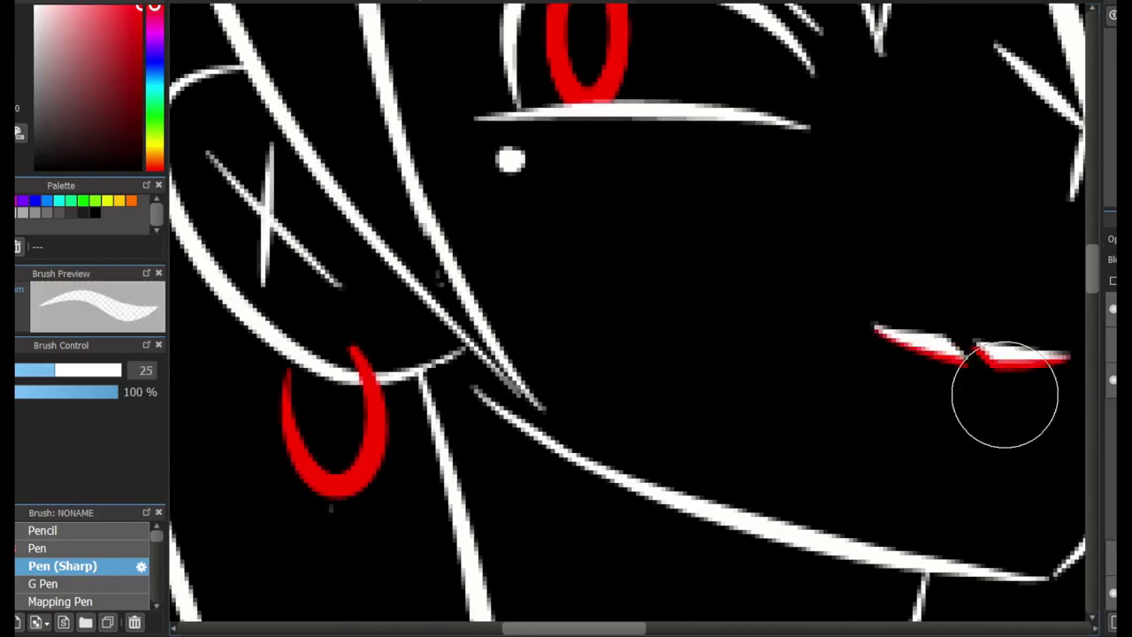
scroll(884, 390, "up", 2)
Trim the overshooting shoulder end of the white neck curve and join it to the tip of the shoulder gem.
scroll(855, 234, "down", 10)
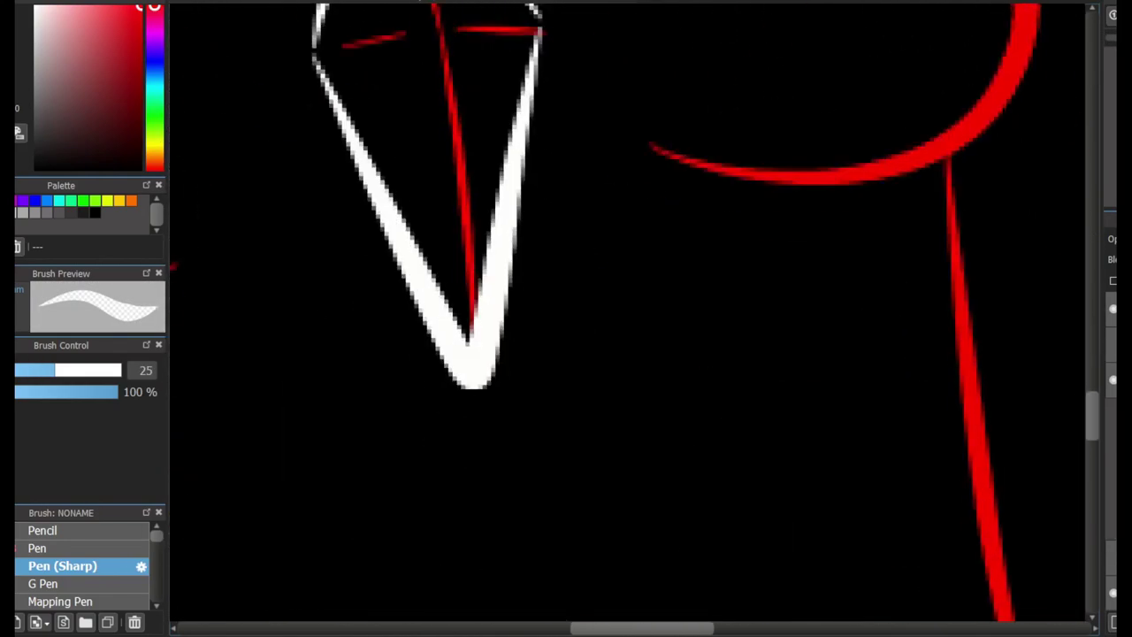
key("b")
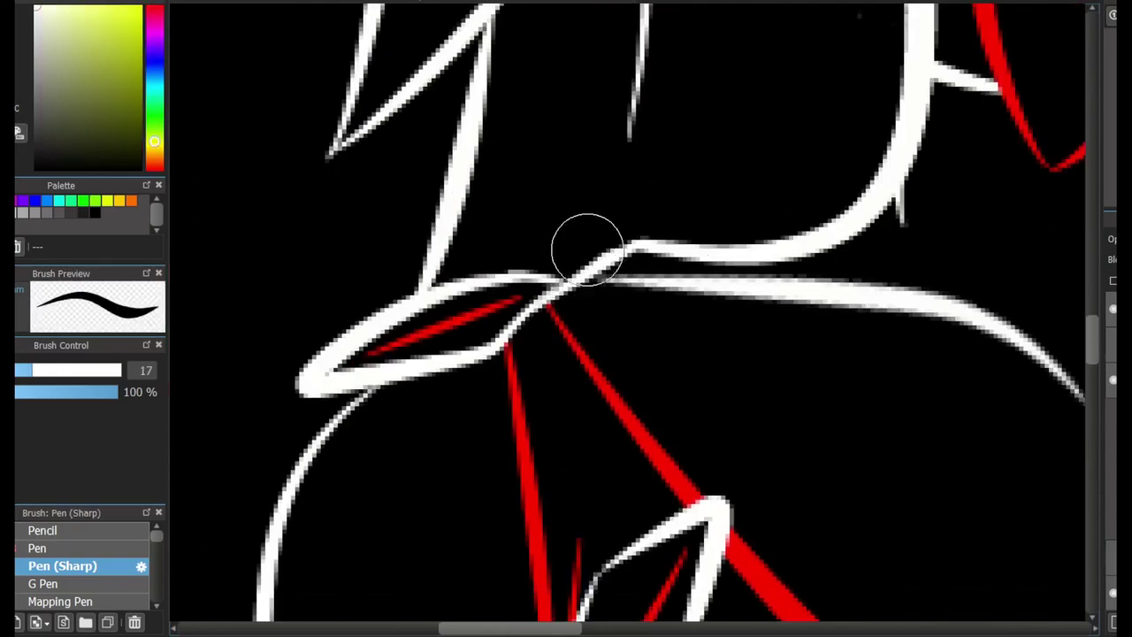
scroll(687, 253, "down", 10)
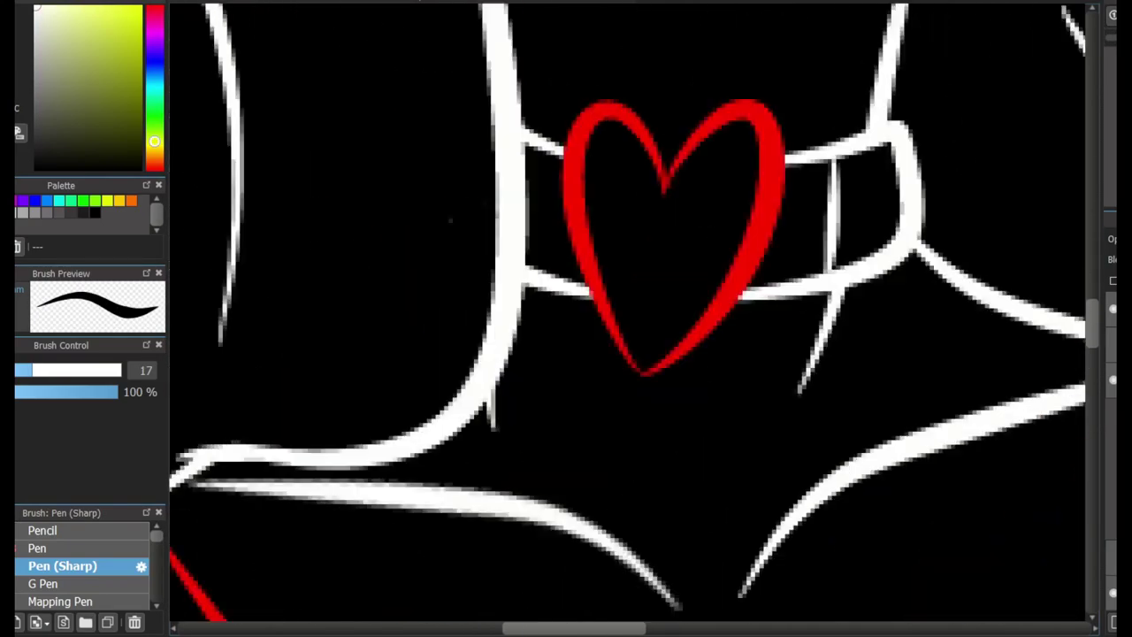
scroll(686, 318, "down", 5)
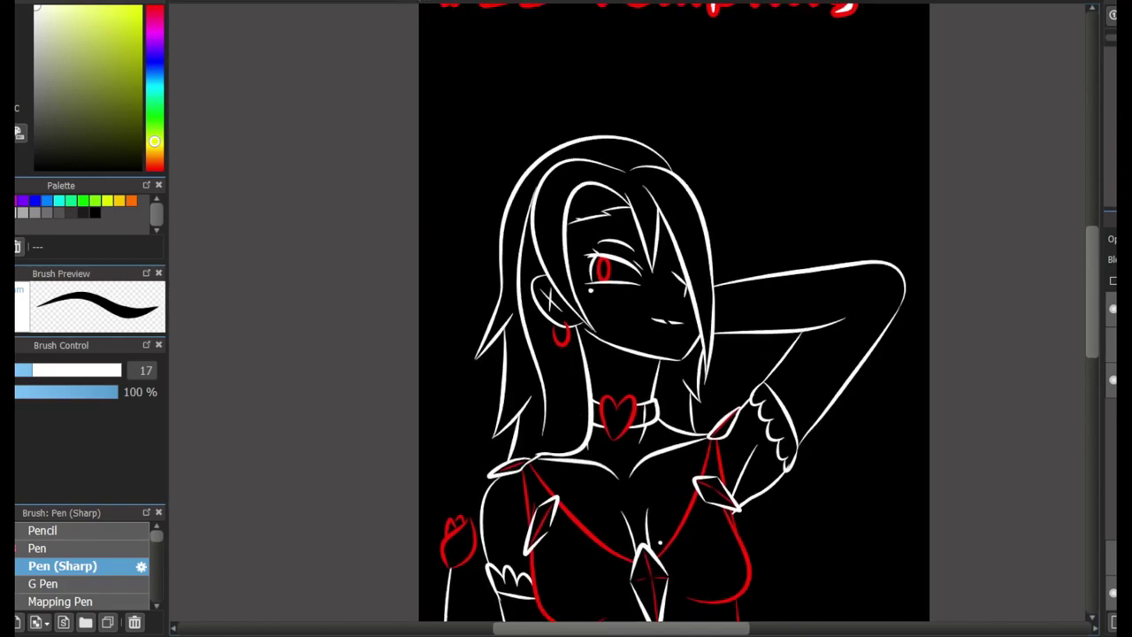
Check the figure's proportions and line joins in a mirrored view, from the face down to the table.
scroll(687, 319, "up", 5)
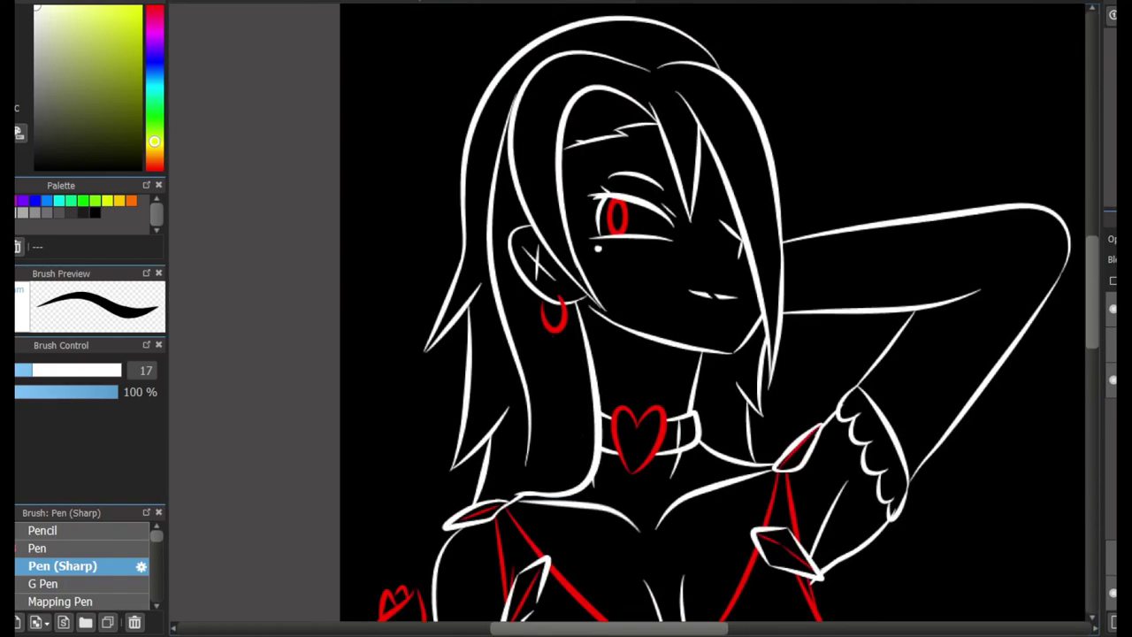
key("h")
scroll(537, 239, "up", 4)
key("bracketright")
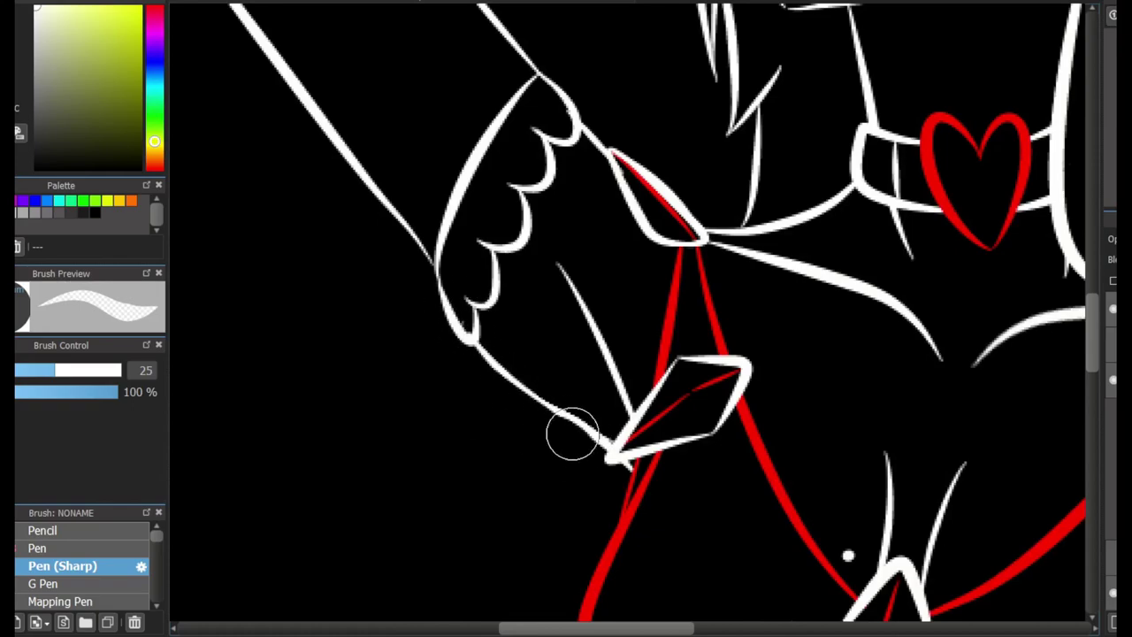
scroll(516, 408, "down", 2)
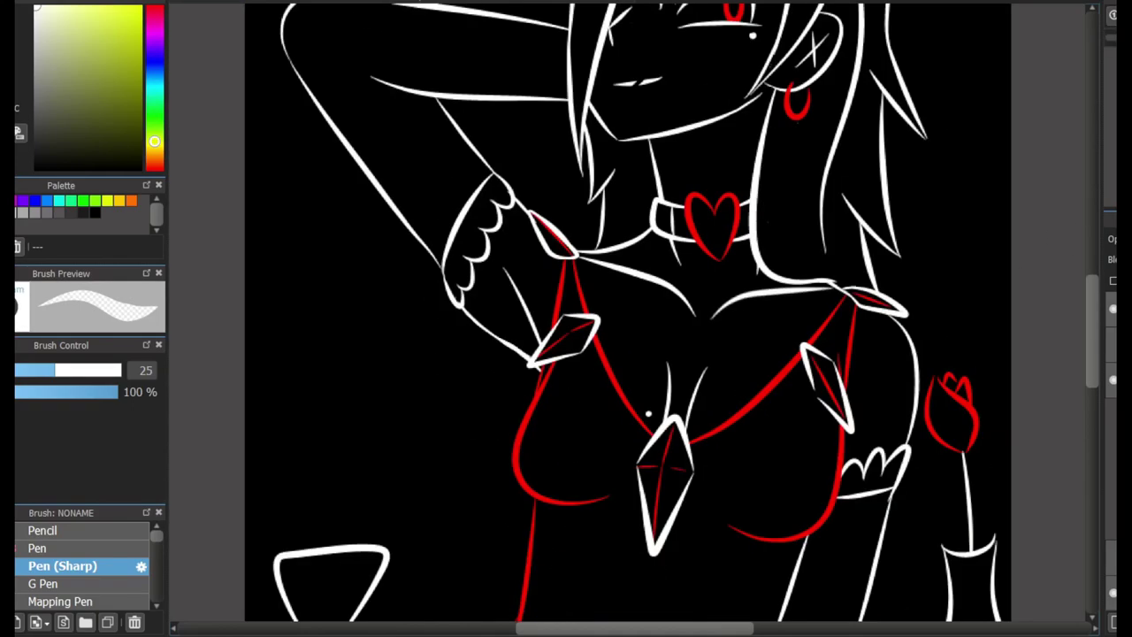
scroll(517, 409, "down", 6)
key("h")
key("bracketleft")
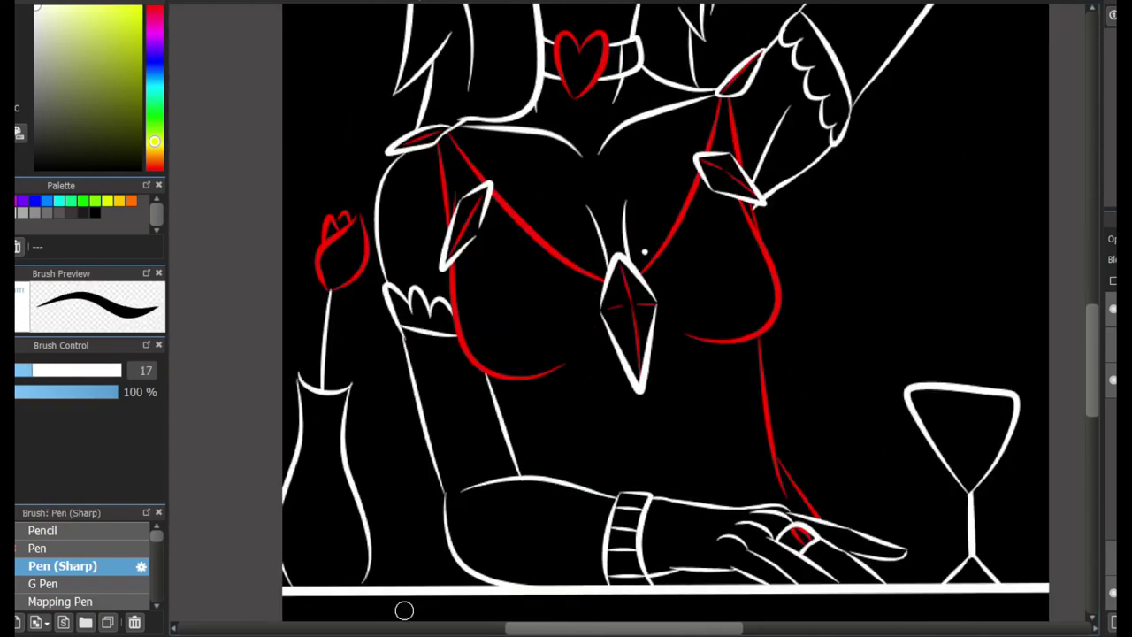
Draw four curved white diagonal stripes across the body of the rose vase.
scroll(404, 607, "up", 3)
scroll(443, 337, "up", 6)
scroll(443, 337, "down", 6)
left_click_drag(428, 324, 521, 382)
left_click_drag(416, 367, 559, 464)
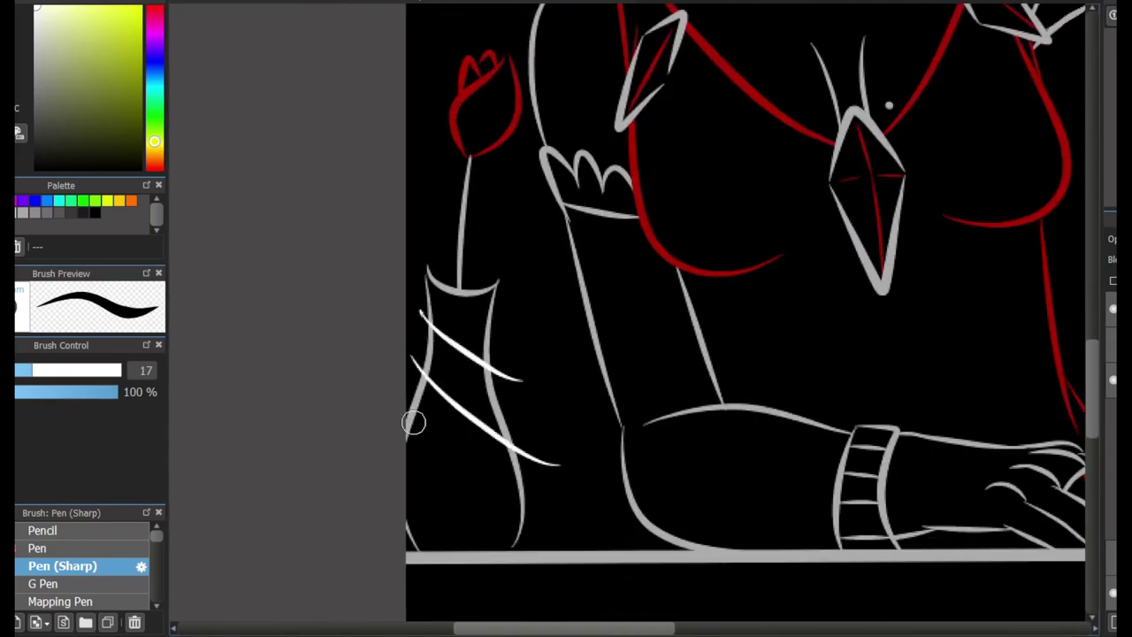
left_click_drag(407, 416, 552, 496)
left_click_drag(407, 461, 540, 545)
Trim the stripe ends that overshoot the vase outline and redraw the vase's lower edge between the last two stripes.
key("bracketright")
scroll(383, 340, "up", 2)
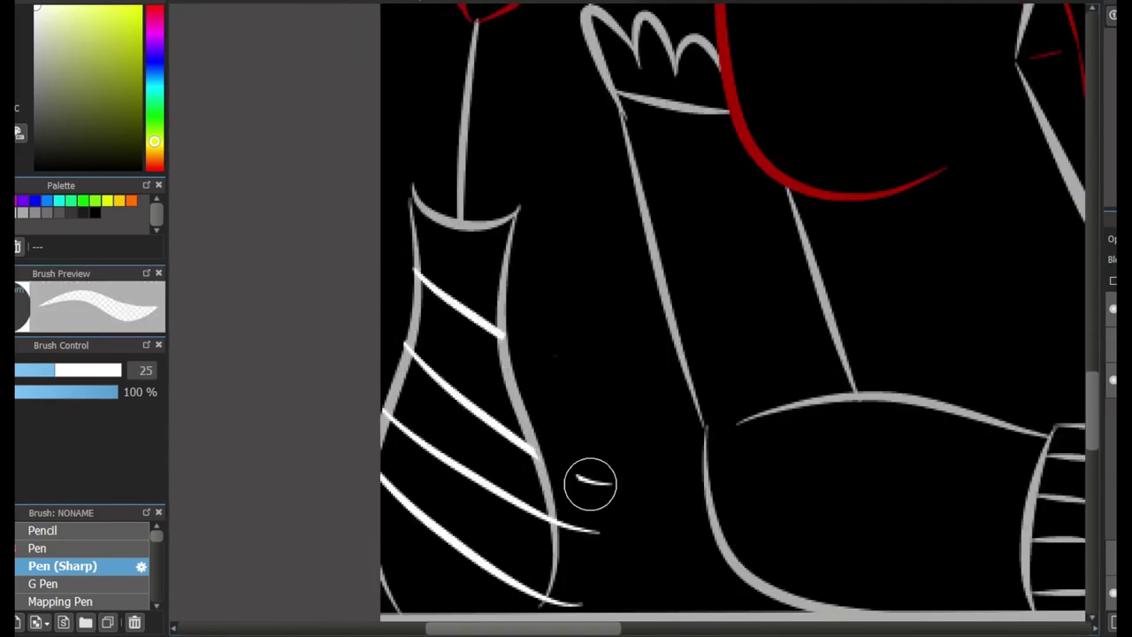
key("bracketleft")
scroll(517, 443, "down", 2)
scroll(516, 442, "left", 2)
left_click_drag(634, 423, 625, 515)
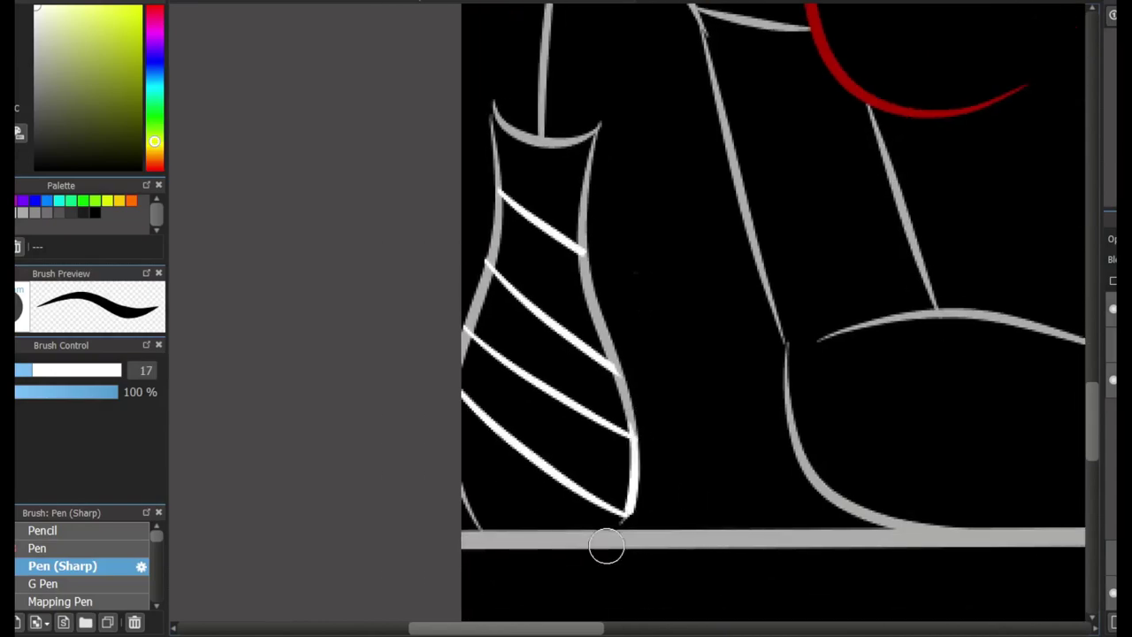
Add small pointed white thorns along the rose stem above the vase.
scroll(669, 223, "up", 5)
scroll(670, 223, "down", 3)
mouse_move(639, 270)
left_mouse_down()
mouse_move(670, 222)
mouse_move(678, 172)
left_mouse_up()
scroll(639, 212, "up", 1)
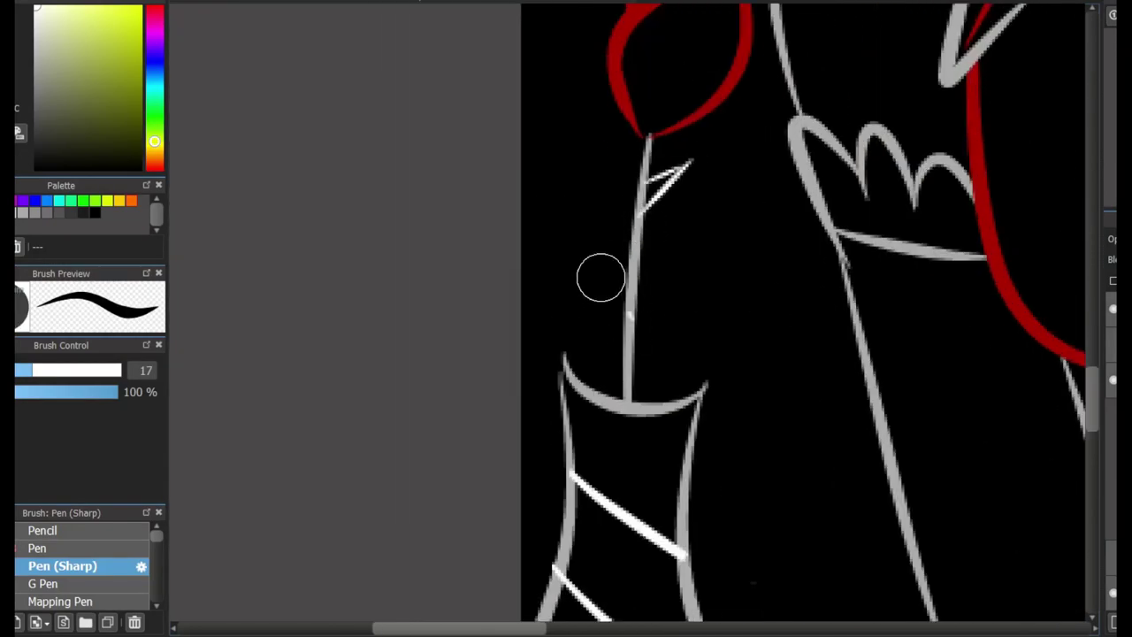
Clean up the outer end of the jagged white forehead line above the eye where it meets the hair strand.
scroll(600, 278, "up", 10)
scroll(579, 133, "up", 2)
key("bracketright")
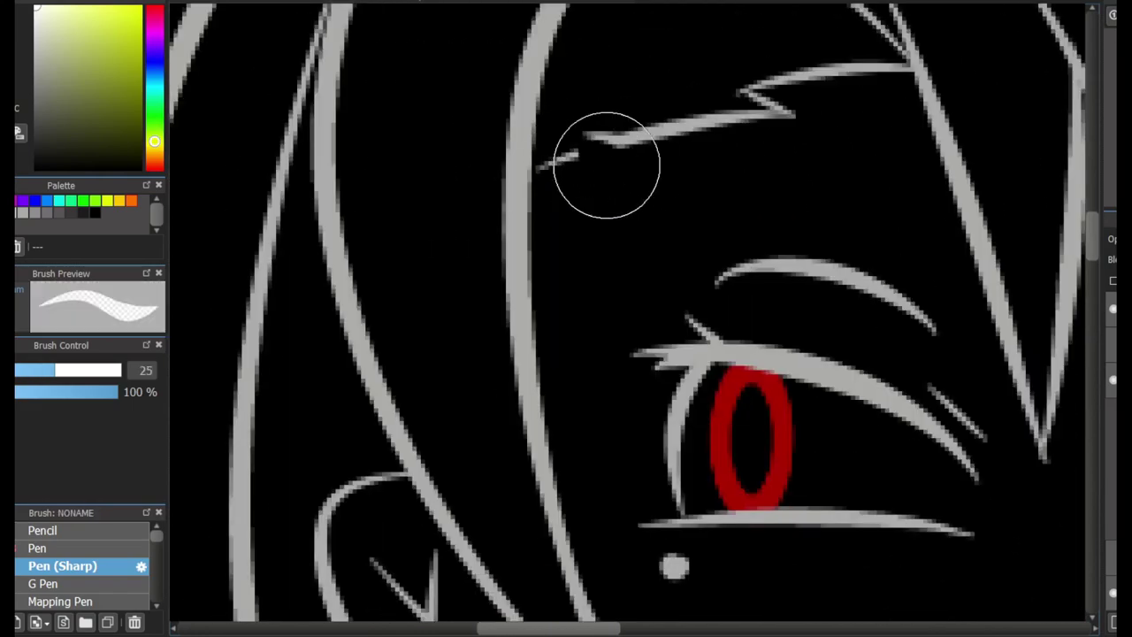
key("bracketleft")
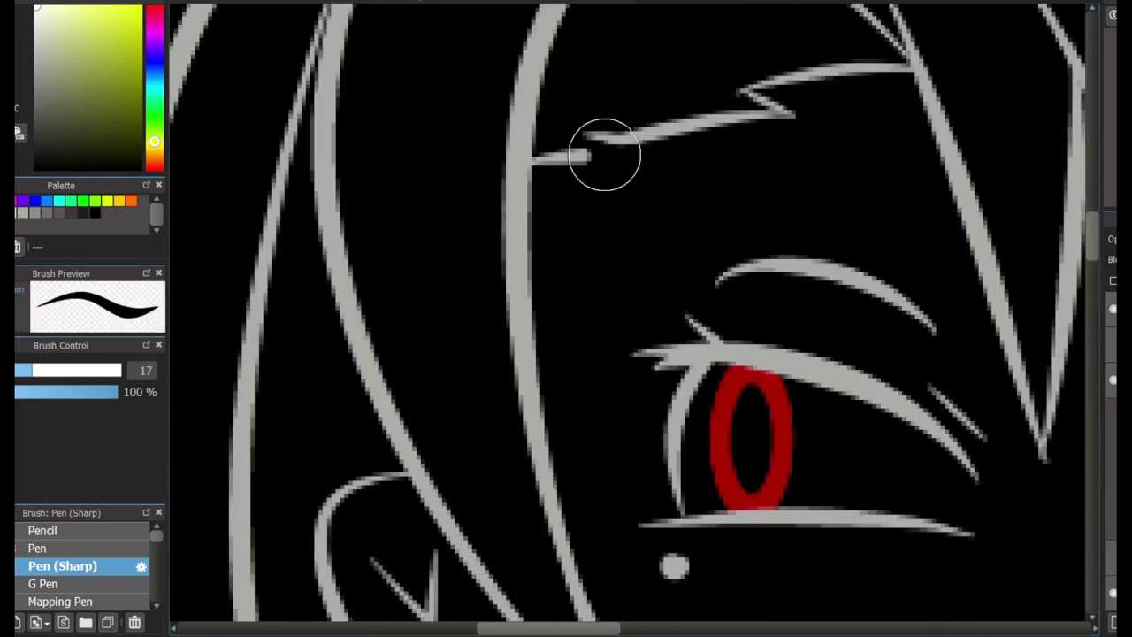
scroll(635, 112, "down", 2)
Draw a thin red liquid surface line across the upper part of the cocktail glass.
scroll(625, 373, "down", 15)
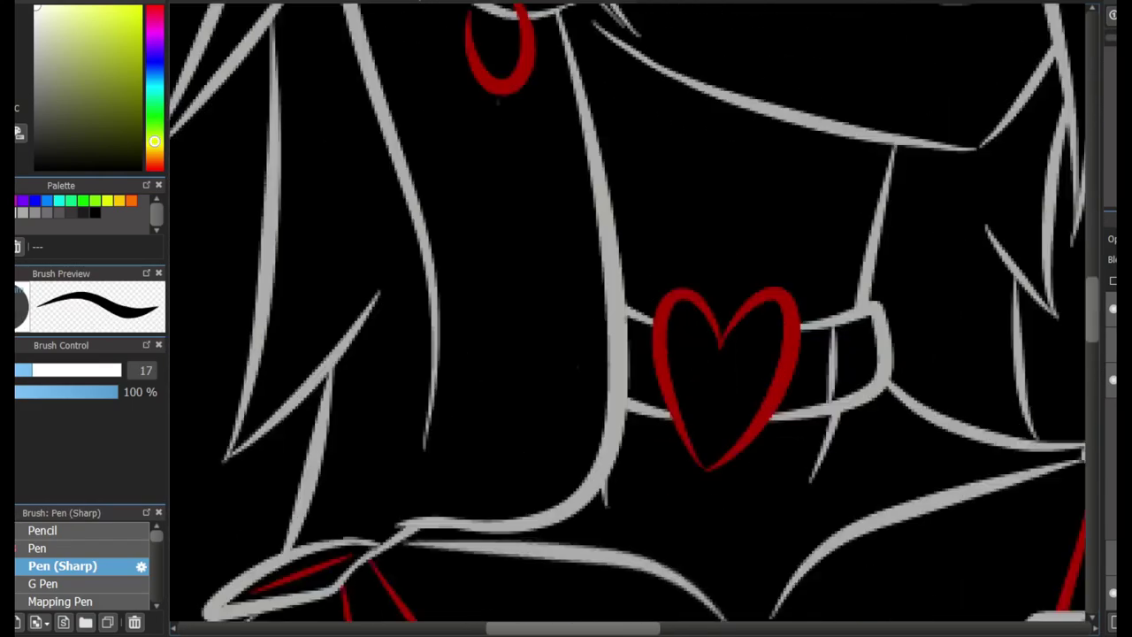
scroll(625, 373, "right", 3)
left_click_drag(820, 255, 890, 255)
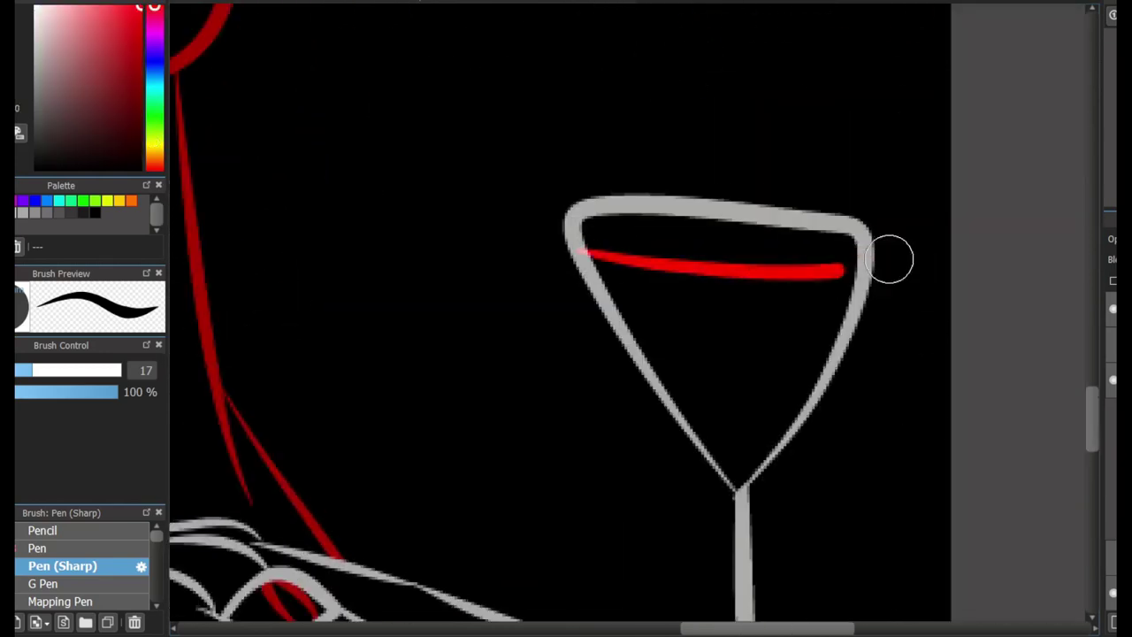
key("ctrl+z")
mouse_move(619, 298)
left_mouse_down()
mouse_move(859, 298)
mouse_move(751, 301)
mouse_move(871, 308)
left_mouse_up()
key("ctrl+z")
Try drawing a round red cherry near the pointed base of the cocktail glass bowl.
left_click_drag(750, 416, 748, 431)
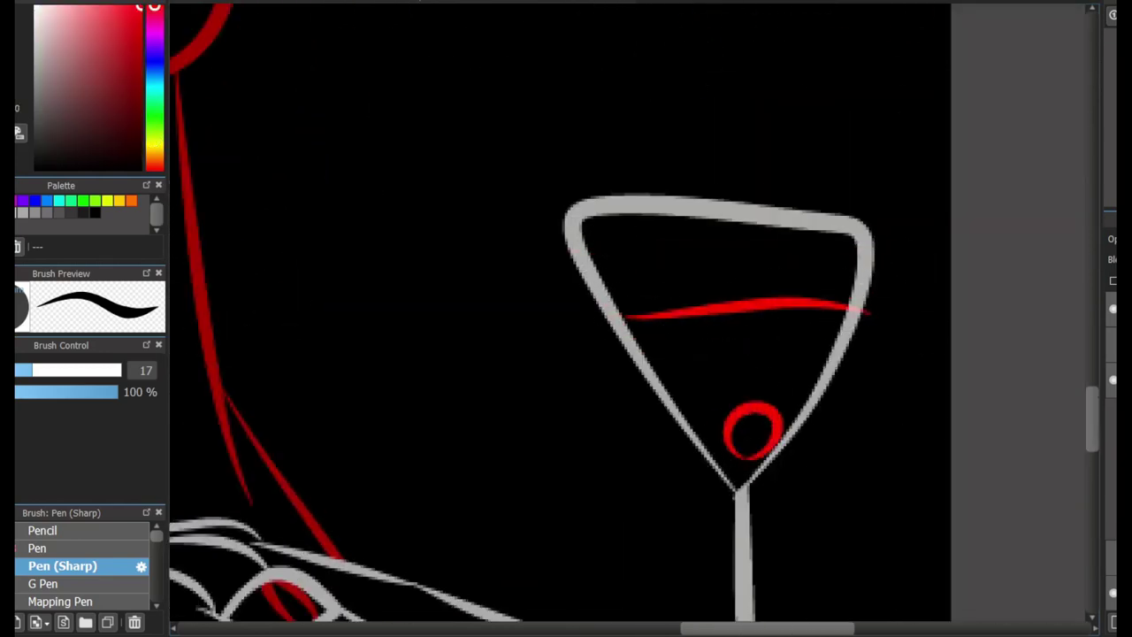
left_click_drag(758, 349, 766, 379)
scroll(769, 363, "up", 2)
key("ctrl+z")
key("ctrl+z")
left_click_drag(764, 339, 712, 405)
Try adding a thin white stem to the cherry, and erase the cherry and stem from the glass.
left_click(37, 8)
left_click_drag(741, 463, 816, 157)
scroll(725, 283, "down", 5)
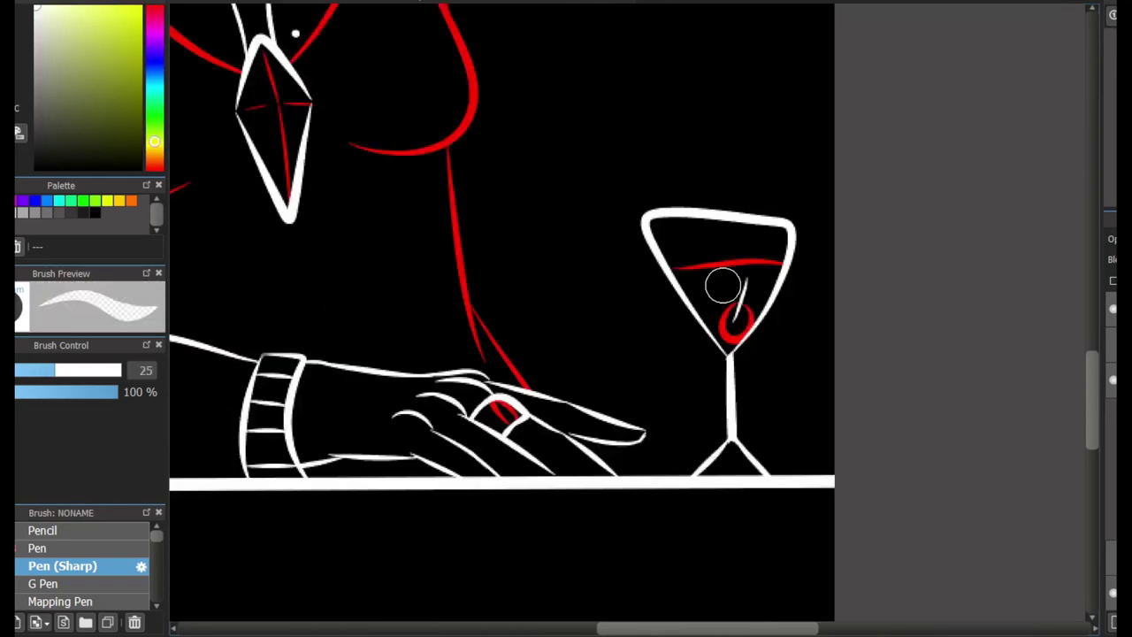
scroll(914, 342, "up", 5)
left_click_drag(736, 259, 903, 407)
left_click_drag(667, 311, 807, 430)
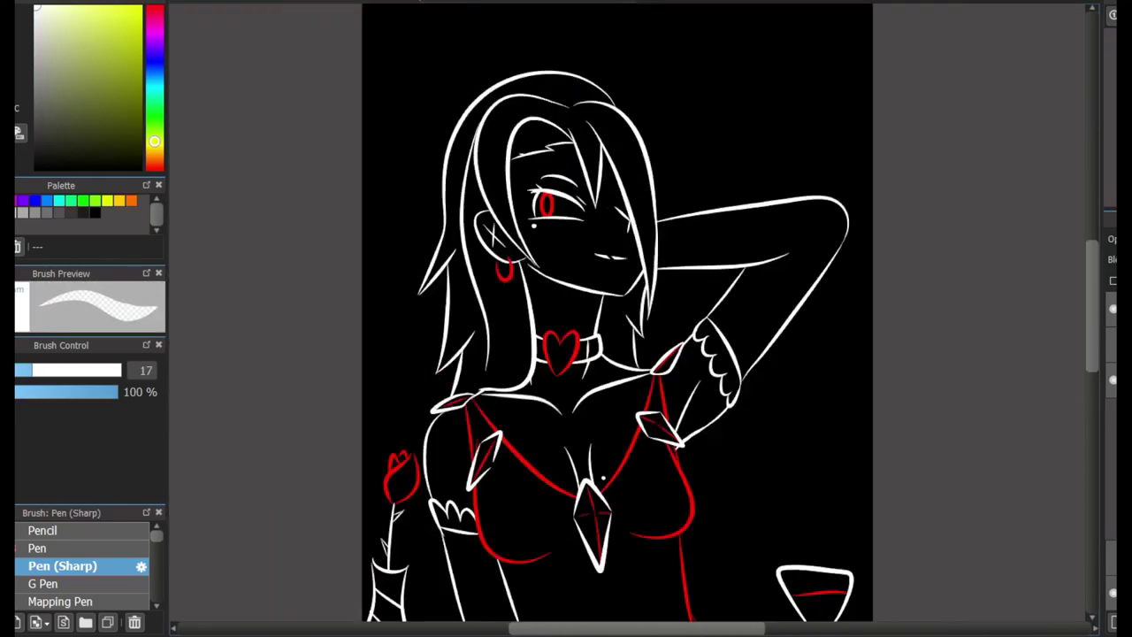
scroll(518, 389, "up", 5)
mouse_move(663, 404)
left_mouse_down()
mouse_move(714, 227)
mouse_move(770, 232)
left_mouse_up()
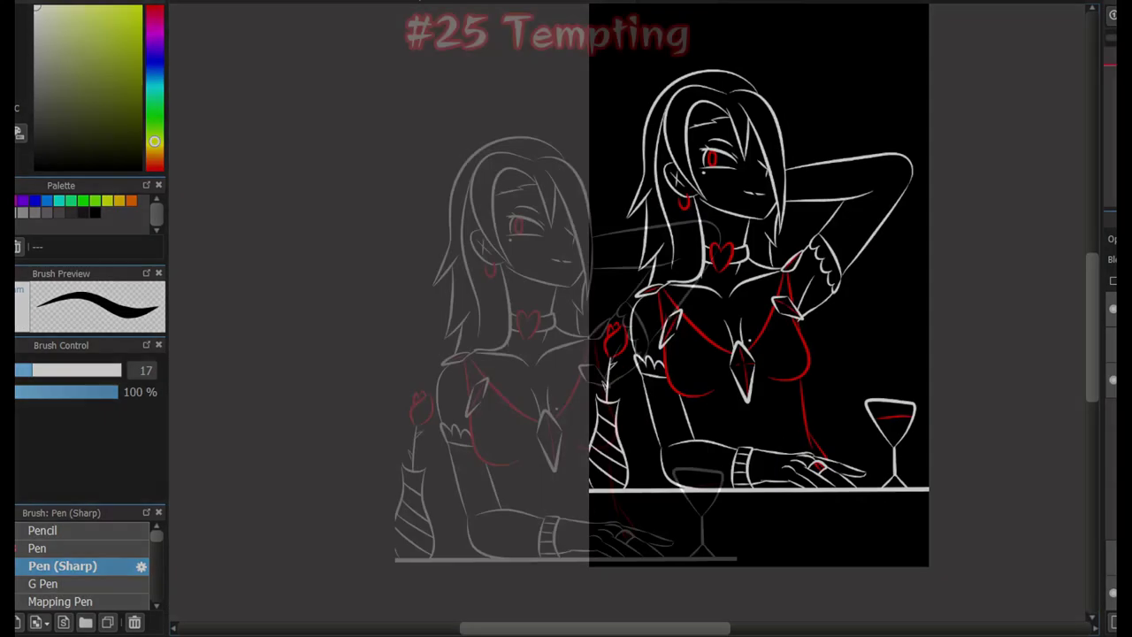